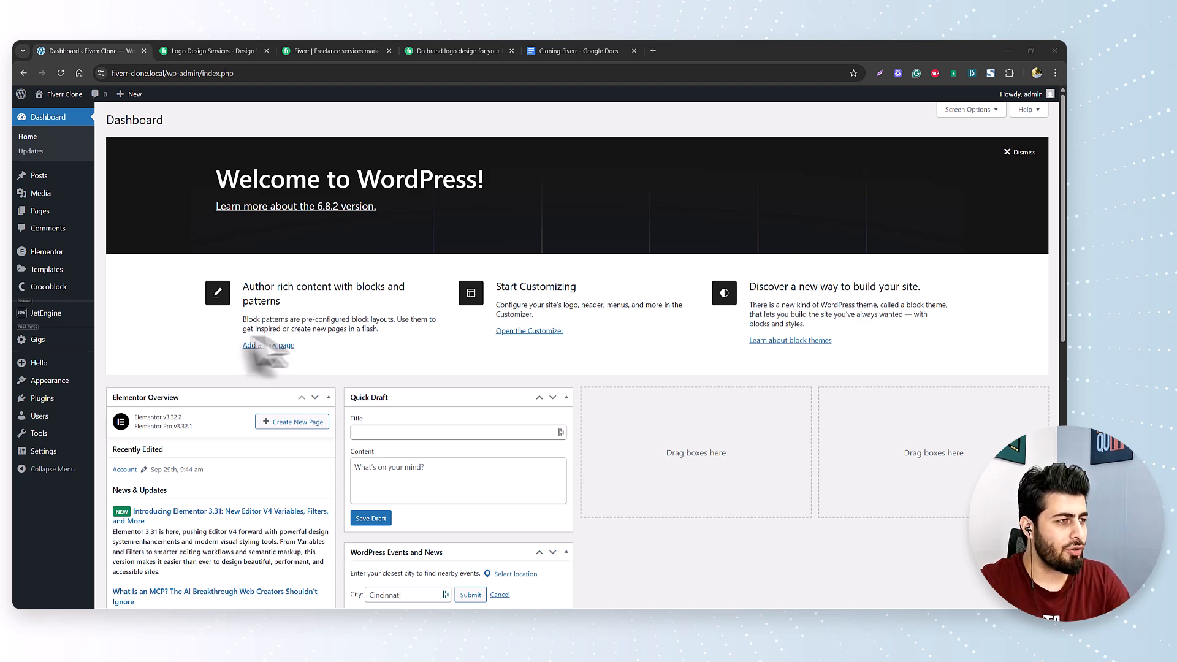
# Create a new JetEngine relation and name it "Users to Gigs"
pyautogui.moveTo(25, 342)
pyautogui.moveTo(36, 316)
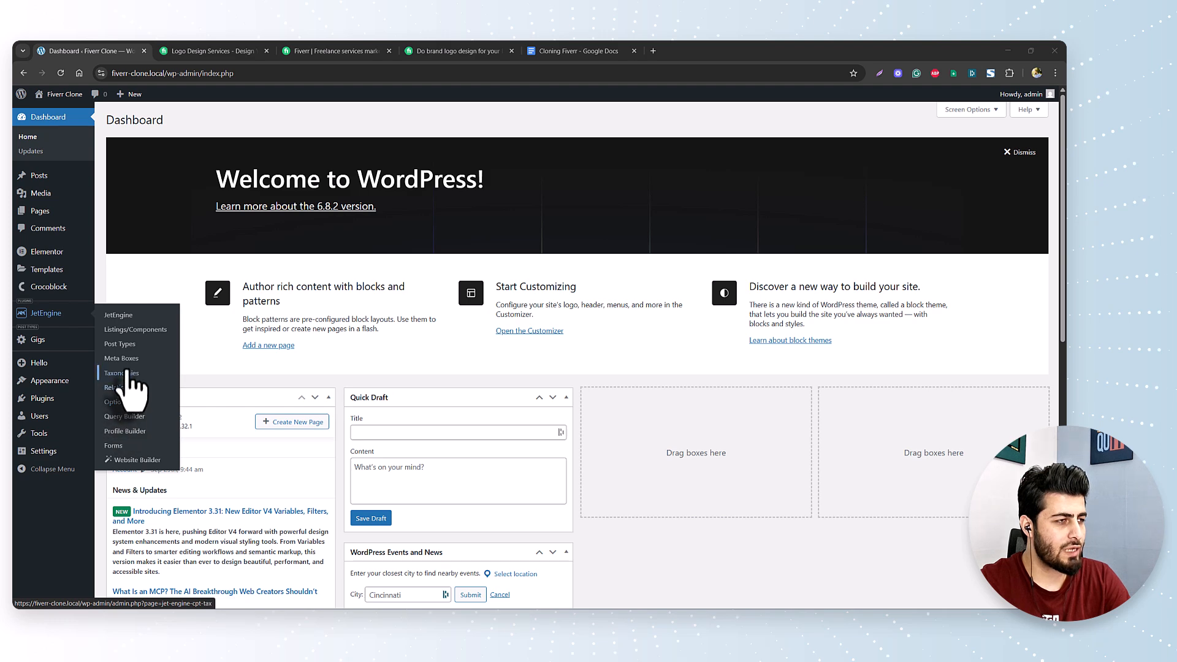
pyautogui.click(117, 387)
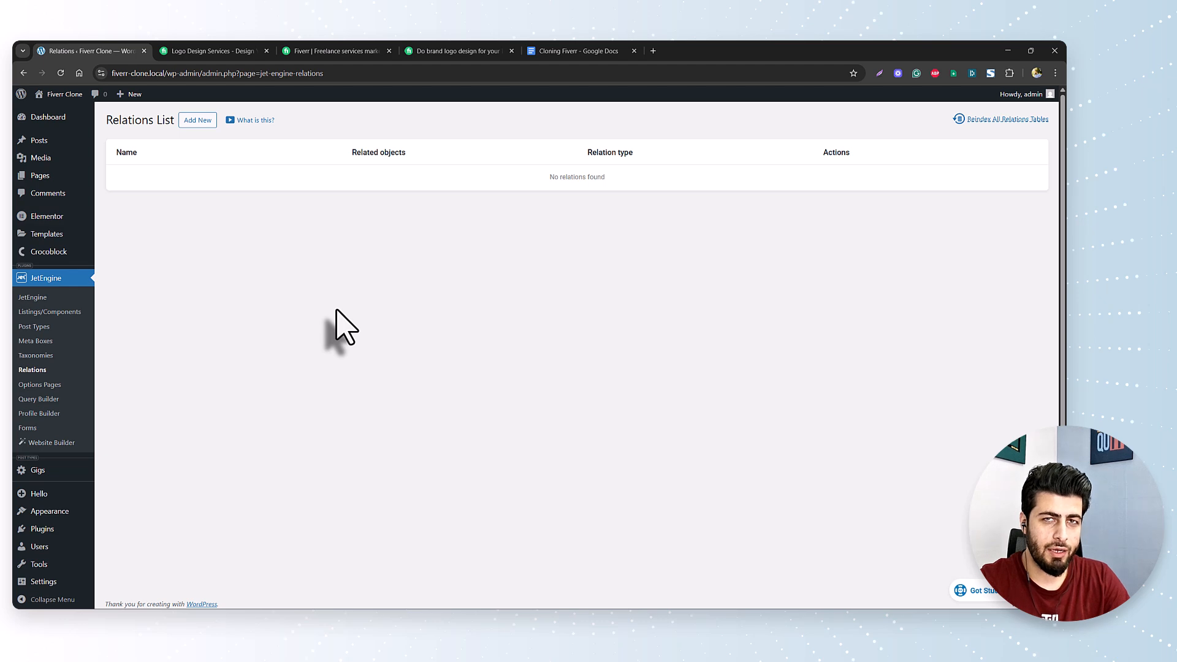
pyautogui.click(192, 119)
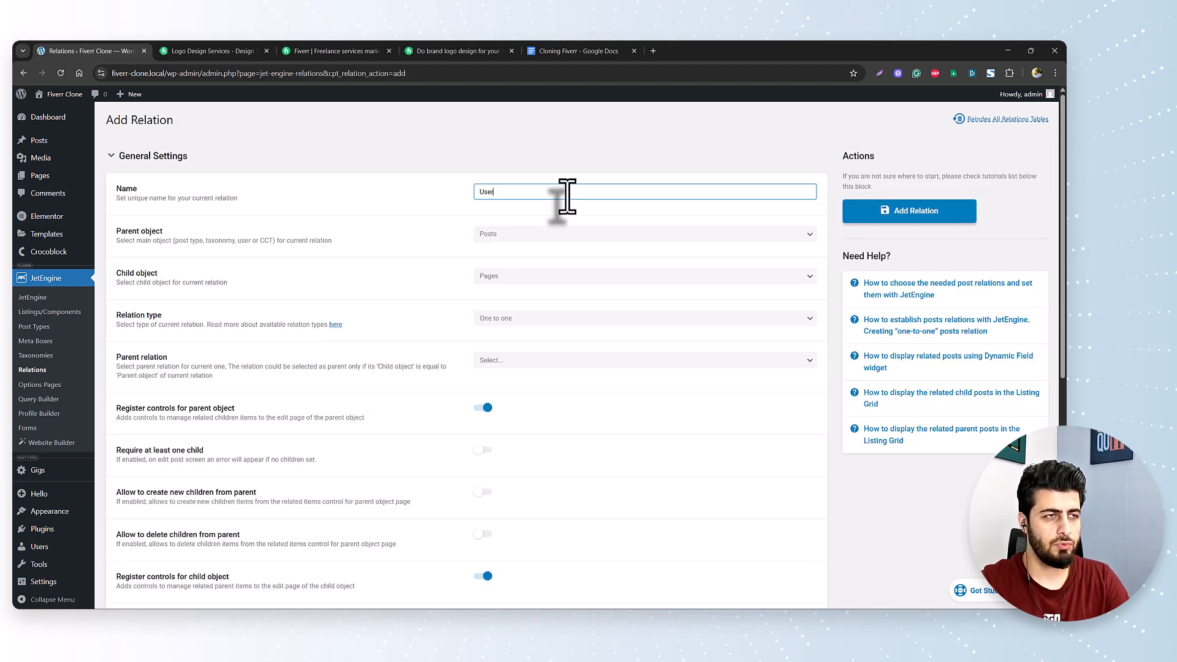
pyautogui.write('Users to Gigs')
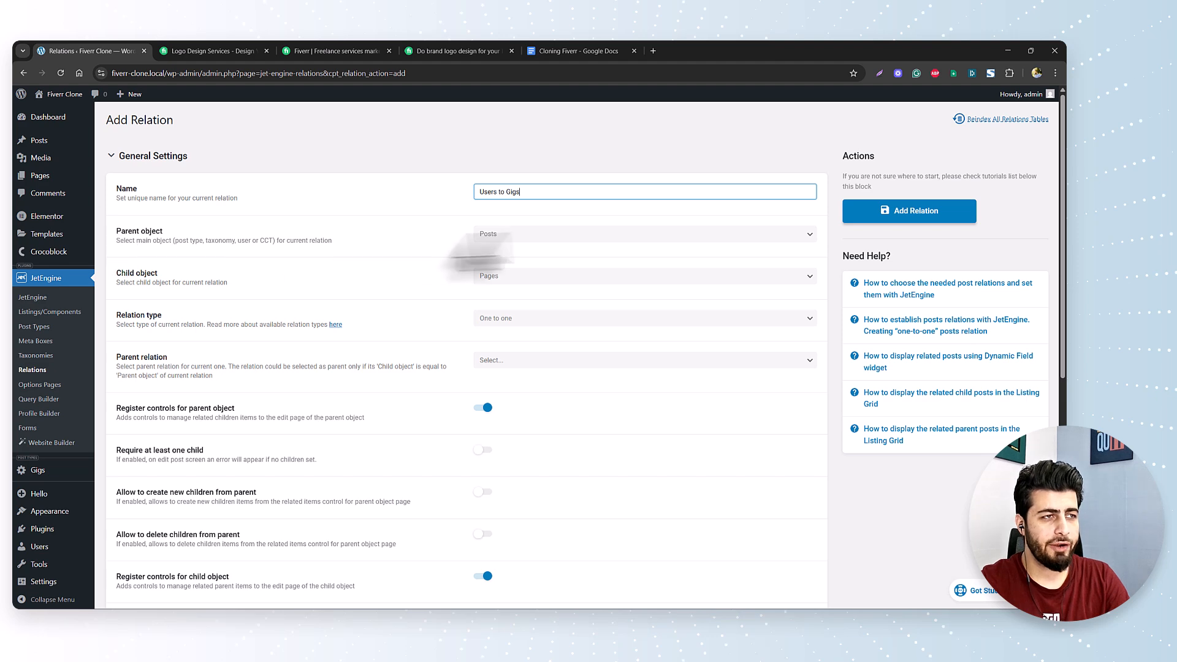
# Set the relation's parent object to Users and its child object to Gigs
pyautogui.click(540, 235)
pyautogui.scroll(-5, 527, 454)
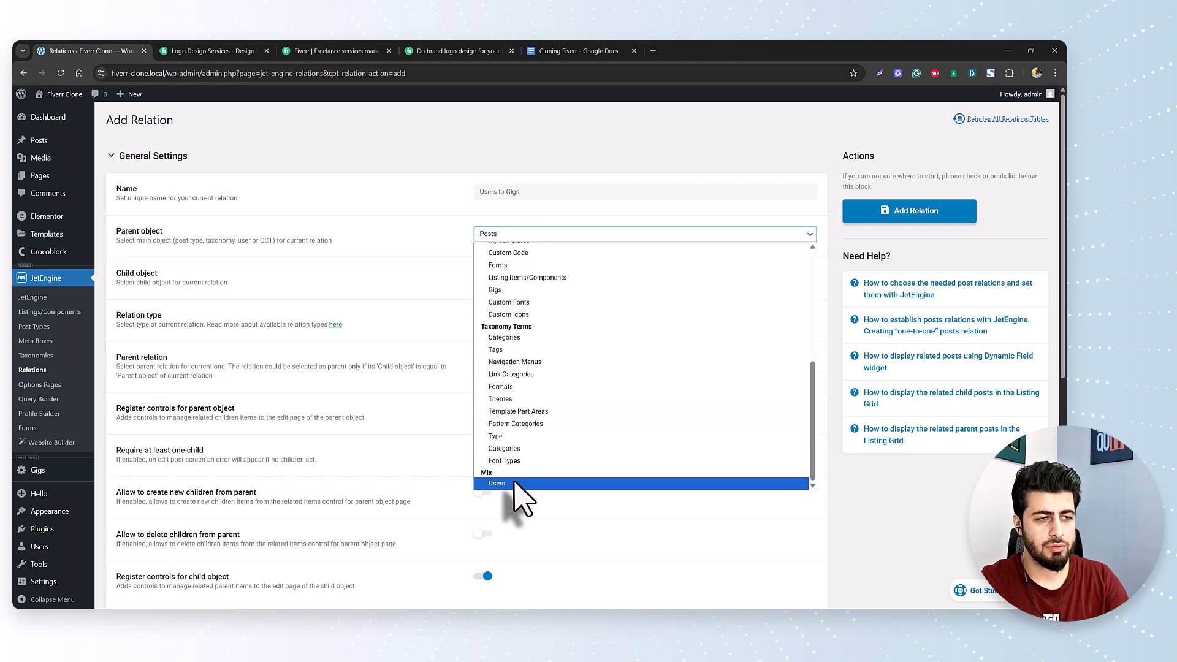
pyautogui.click(515, 481)
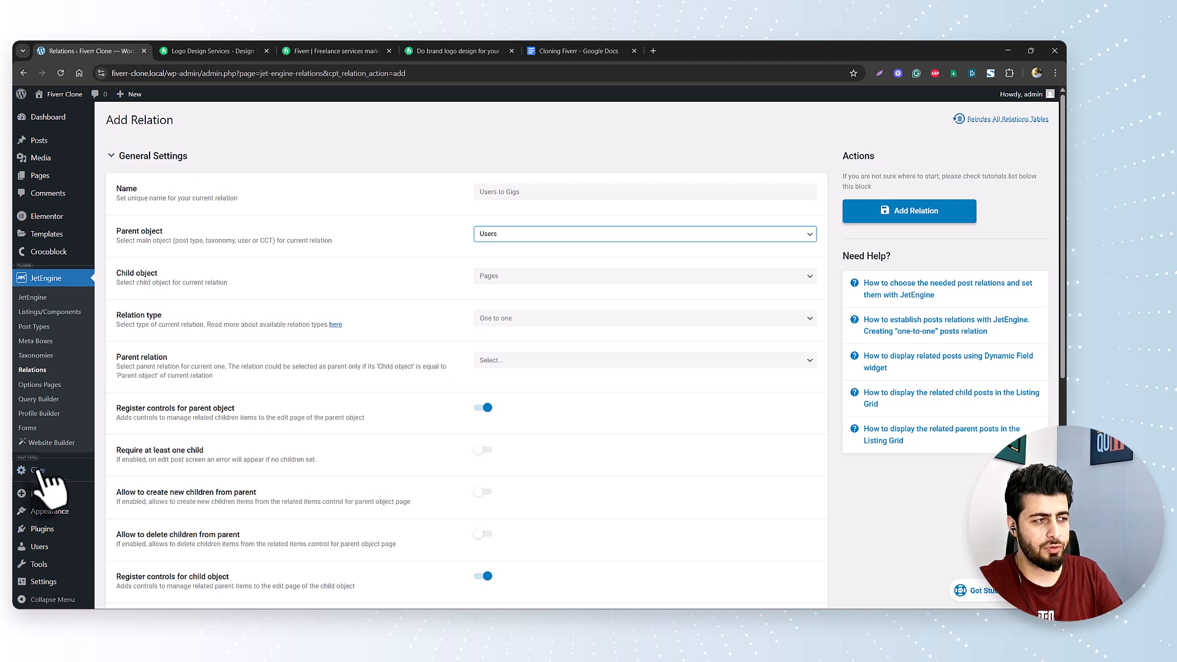
pyautogui.click(518, 277)
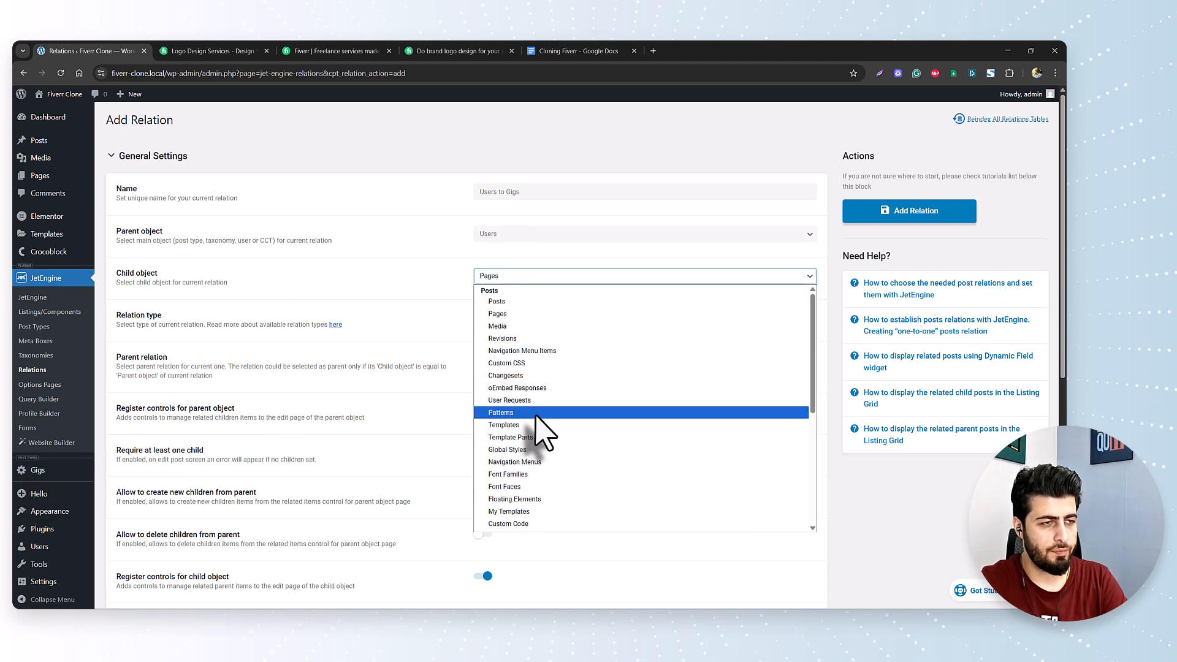
pyautogui.scroll(-4, 509, 485)
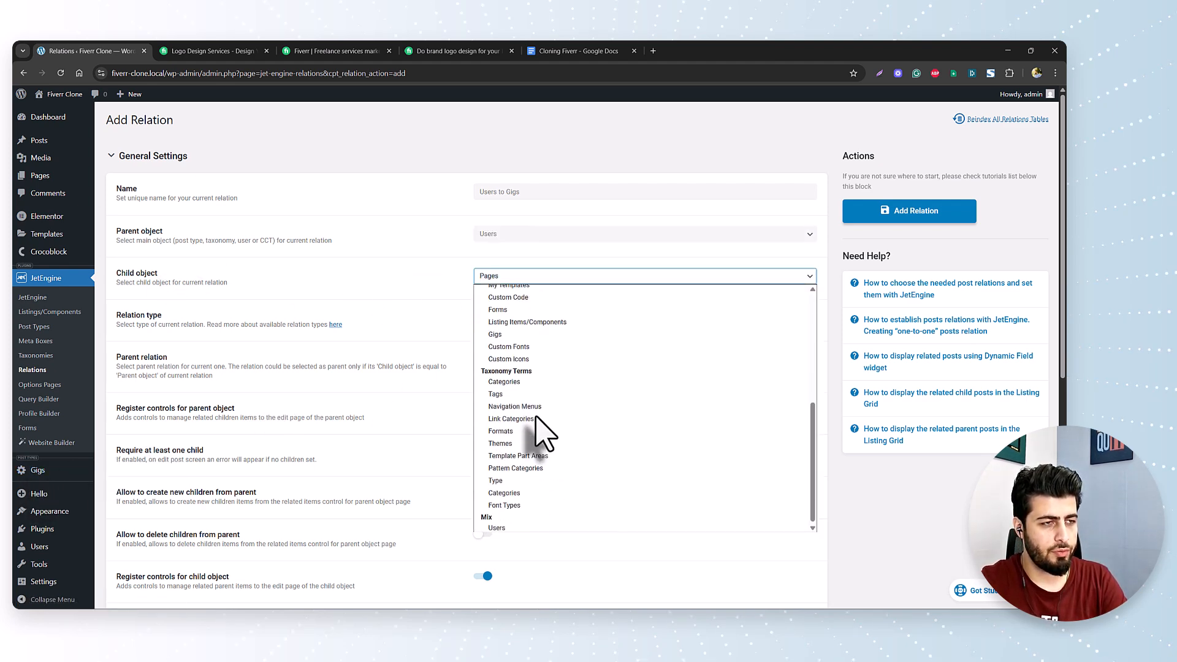
pyautogui.click(514, 333)
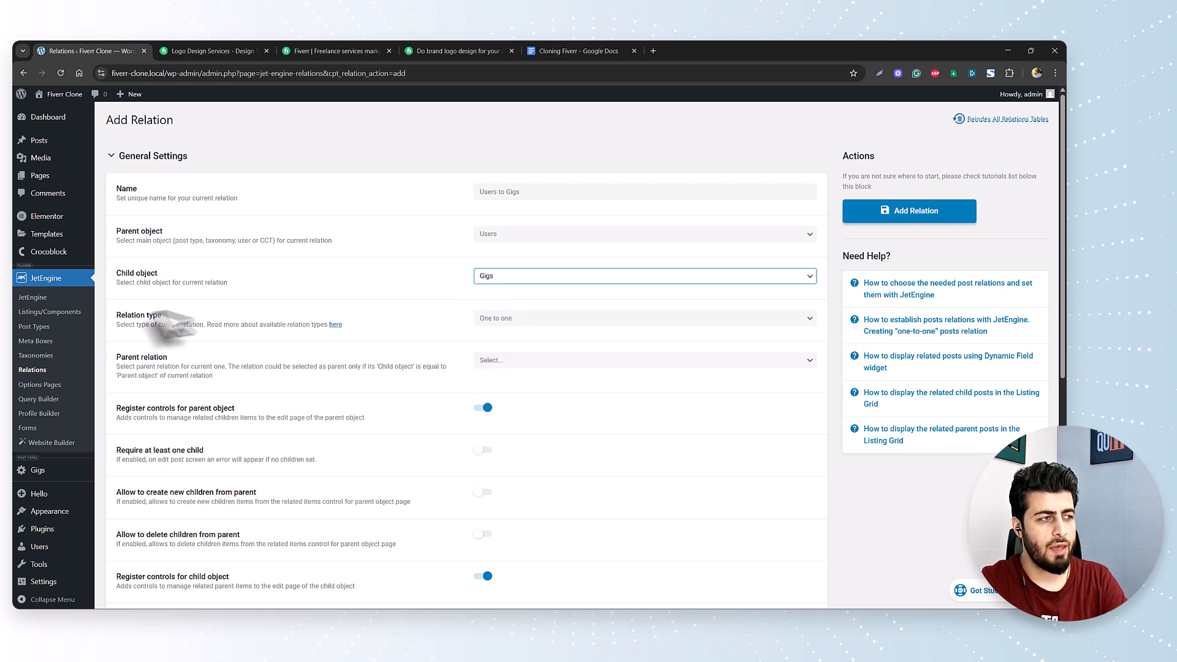
# Set the relation type to One to many and save the new relation
pyautogui.click(570, 318)
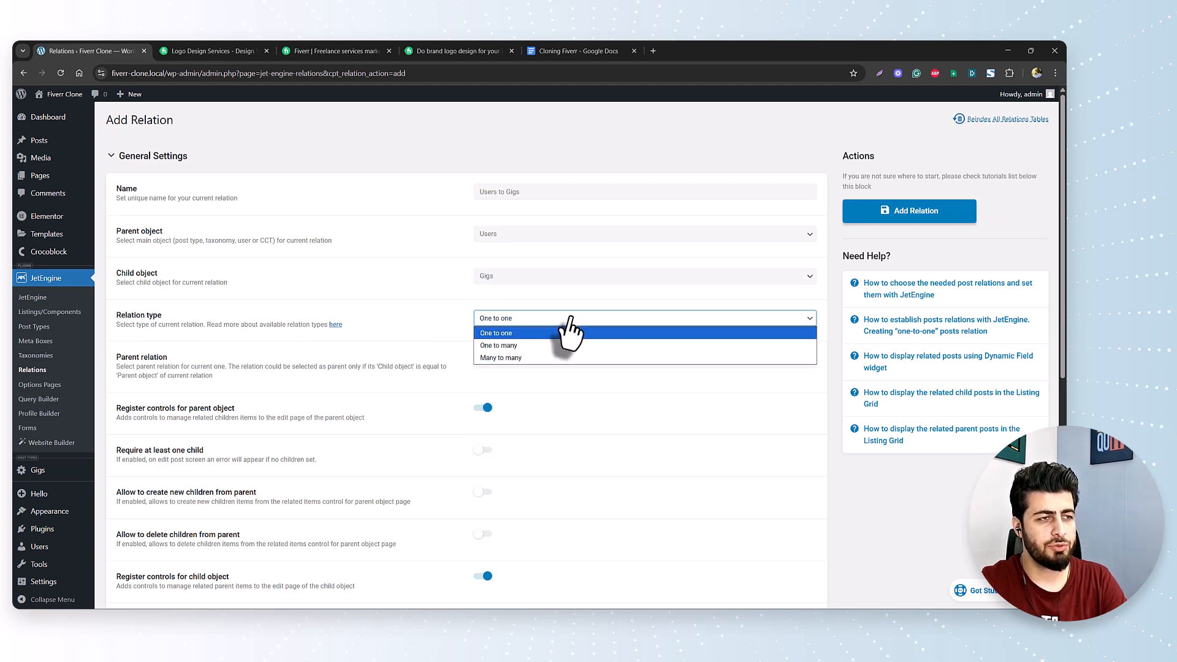
pyautogui.click(516, 345)
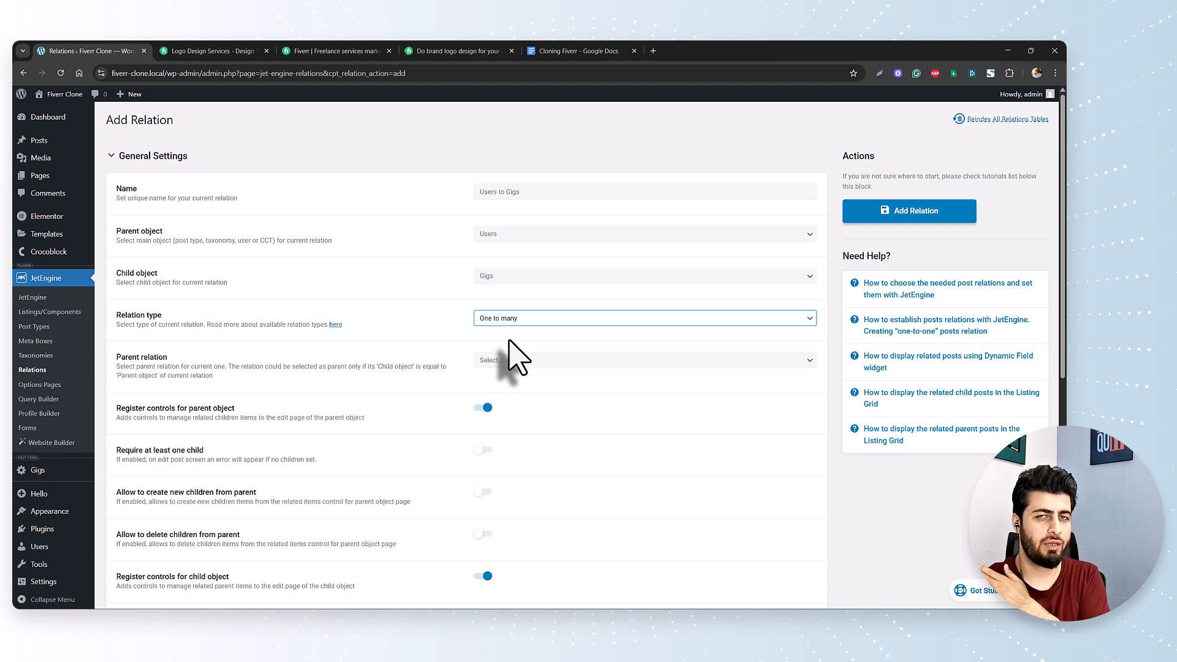
pyautogui.click(514, 318)
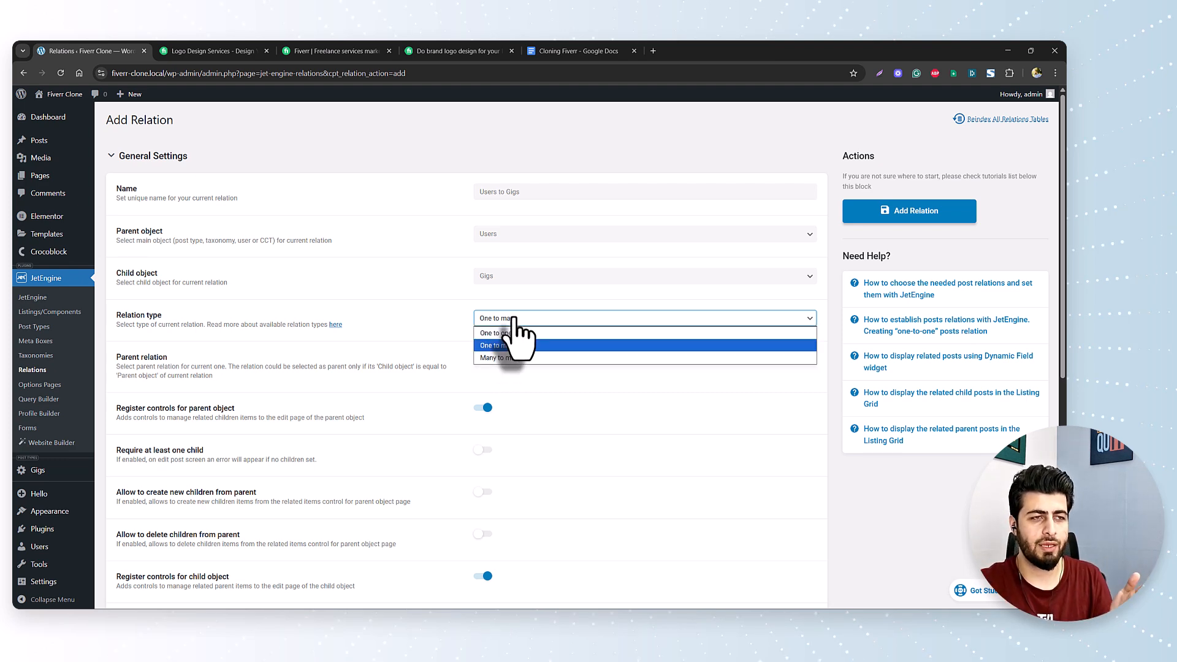
pyautogui.click(513, 318)
pyautogui.click(893, 212)
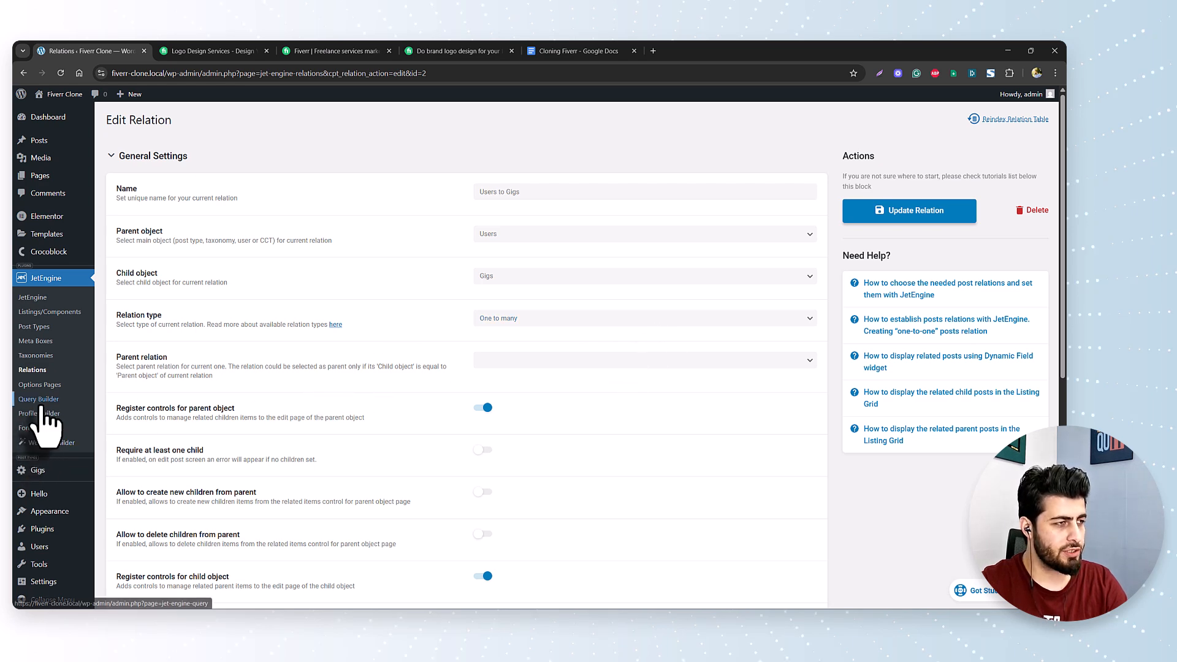
# Start a new JetEngine custom post type named "Orders" with the slug "orders"
pyautogui.click(40, 331)
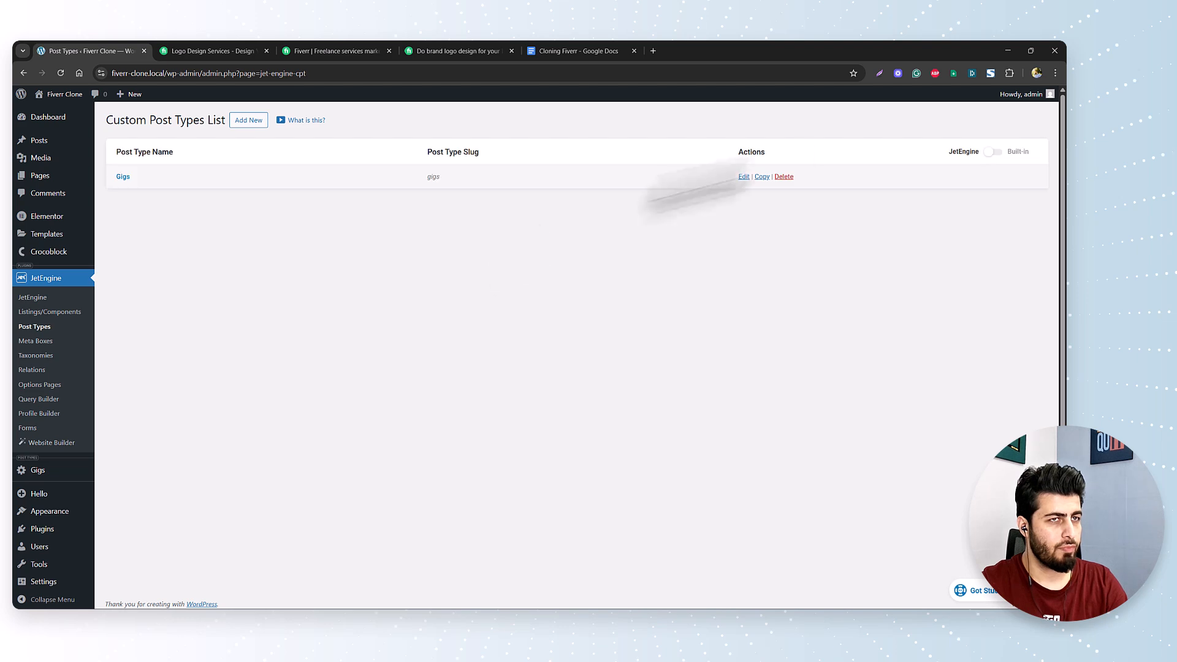
pyautogui.click(248, 120)
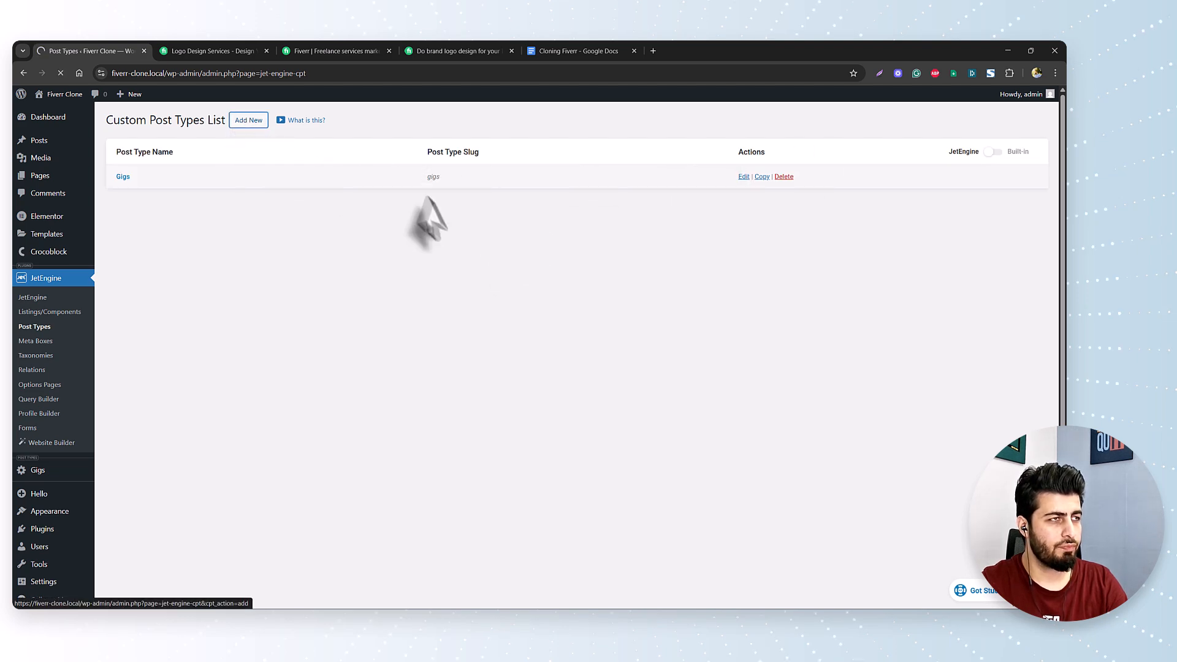
pyautogui.click(689, 195)
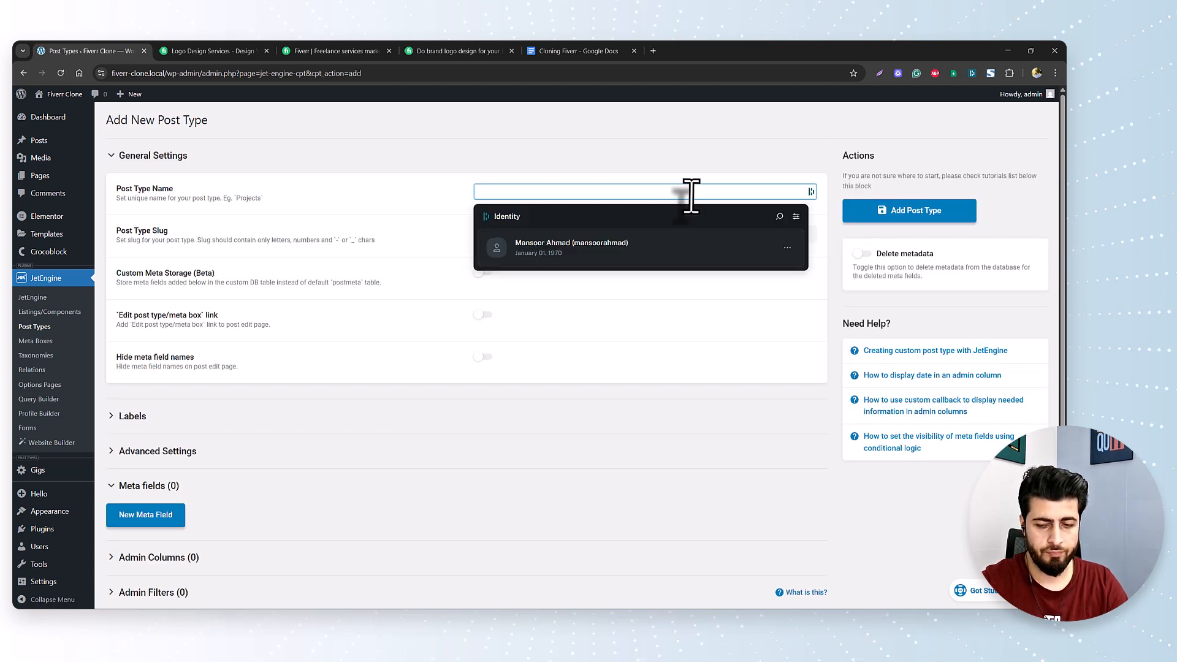
pyautogui.write('Orders')
pyautogui.press('Tab')
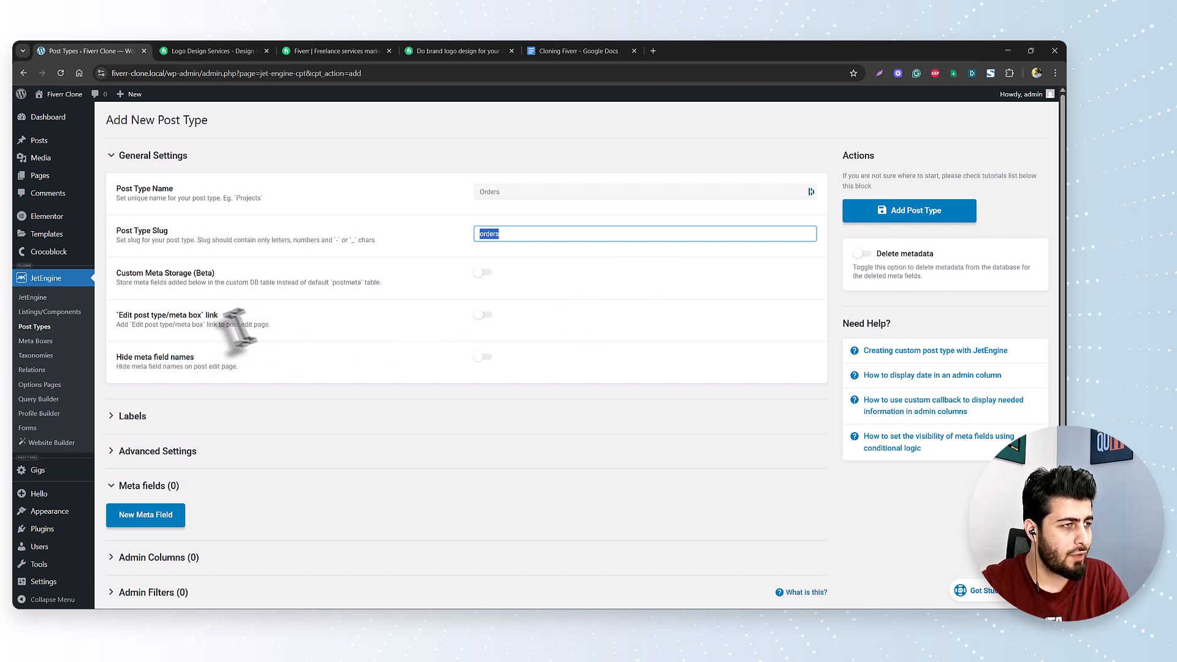
# Expand the post type's label settings and enter "Order" as the singular name
pyautogui.scroll(-1, 245, 368)
pyautogui.click(132, 381)
pyautogui.scroll(-3, 555, 275)
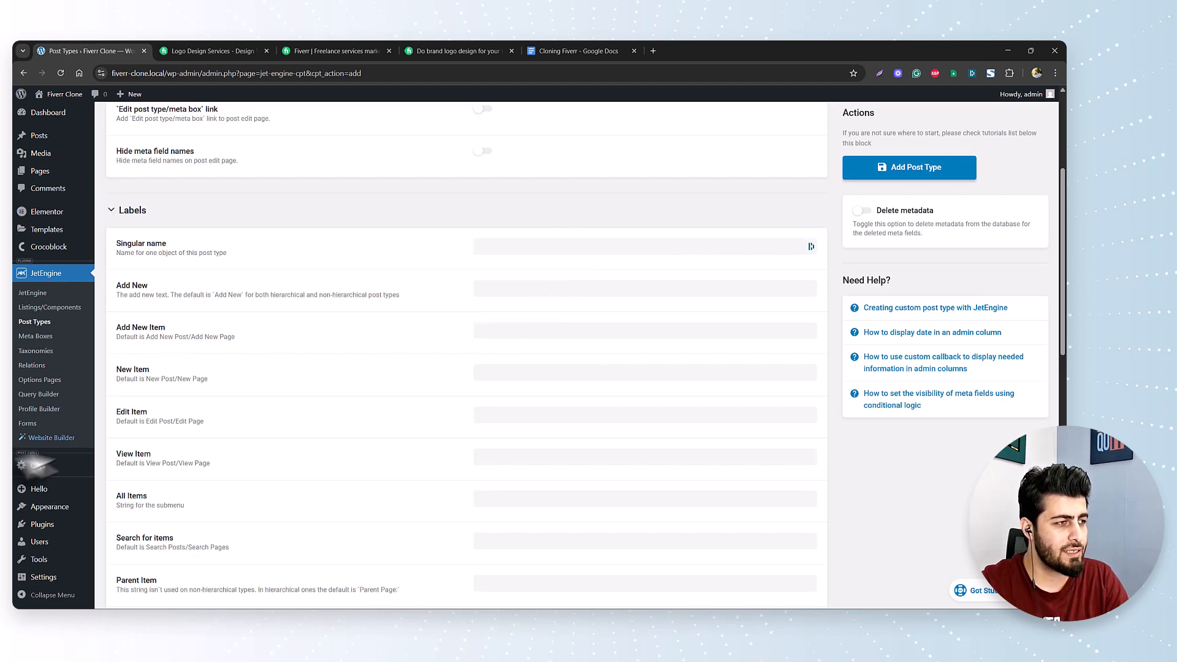
pyautogui.moveTo(40, 467)
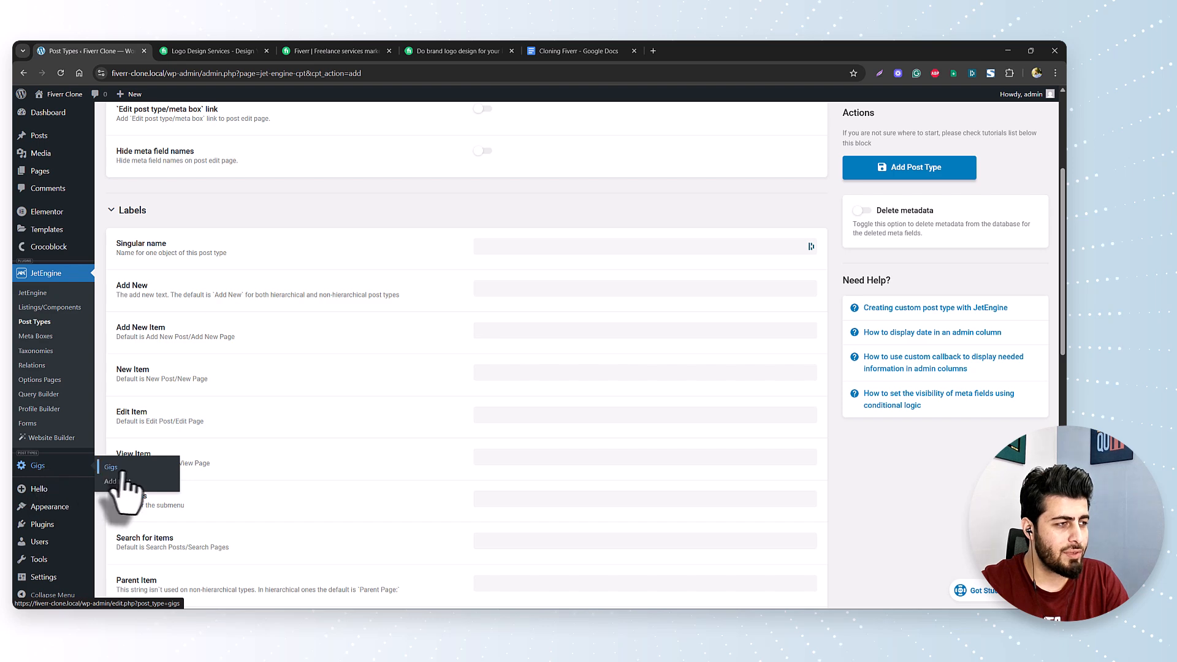
pyautogui.click(511, 247)
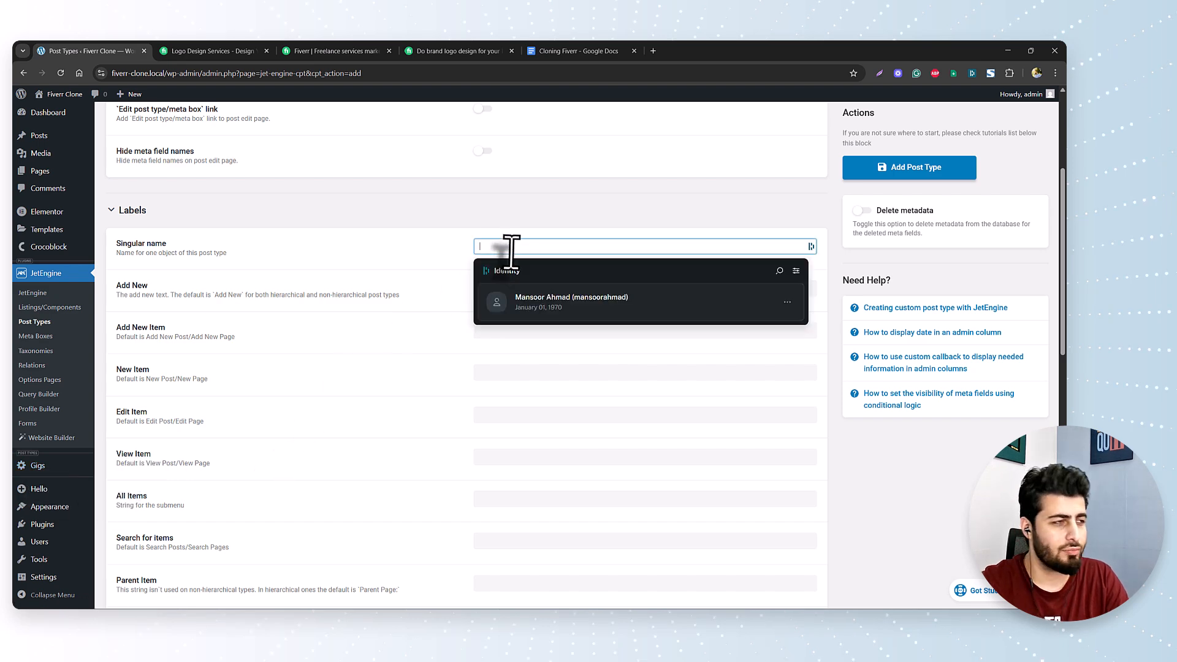
pyautogui.write('Ord')
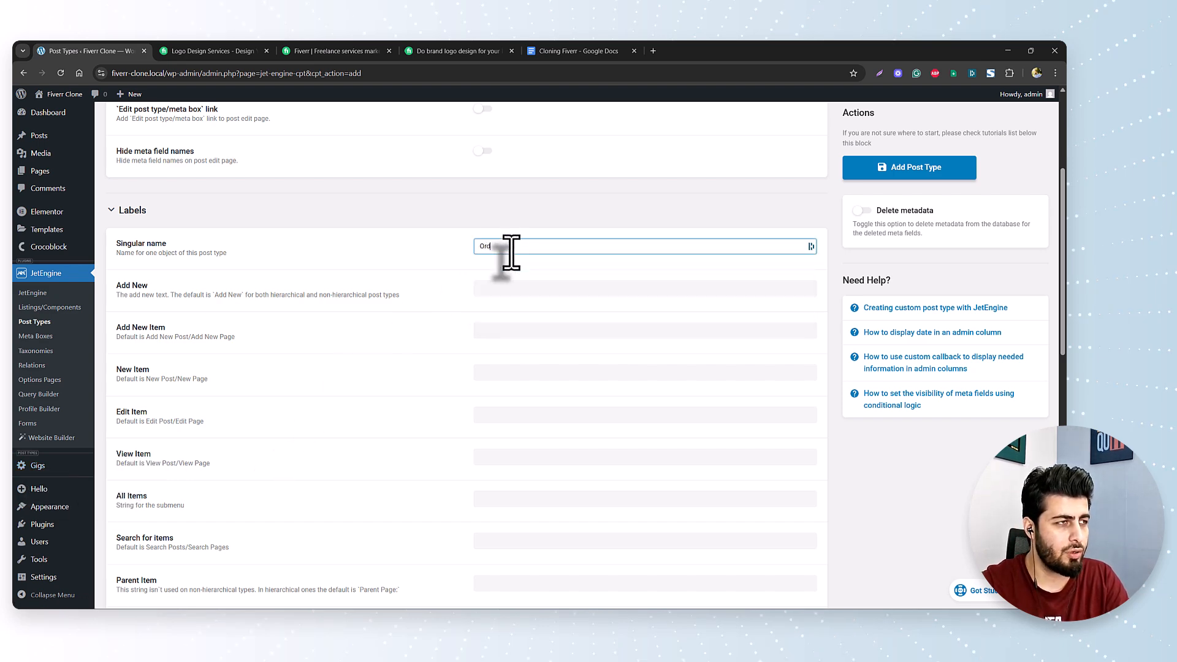
pyautogui.write('er')
# Fill the remaining post type labels, from Add New to Uploaded to this post, with their auto-generated Order texts
pyautogui.press('Tab')
pyautogui.press('Tab')
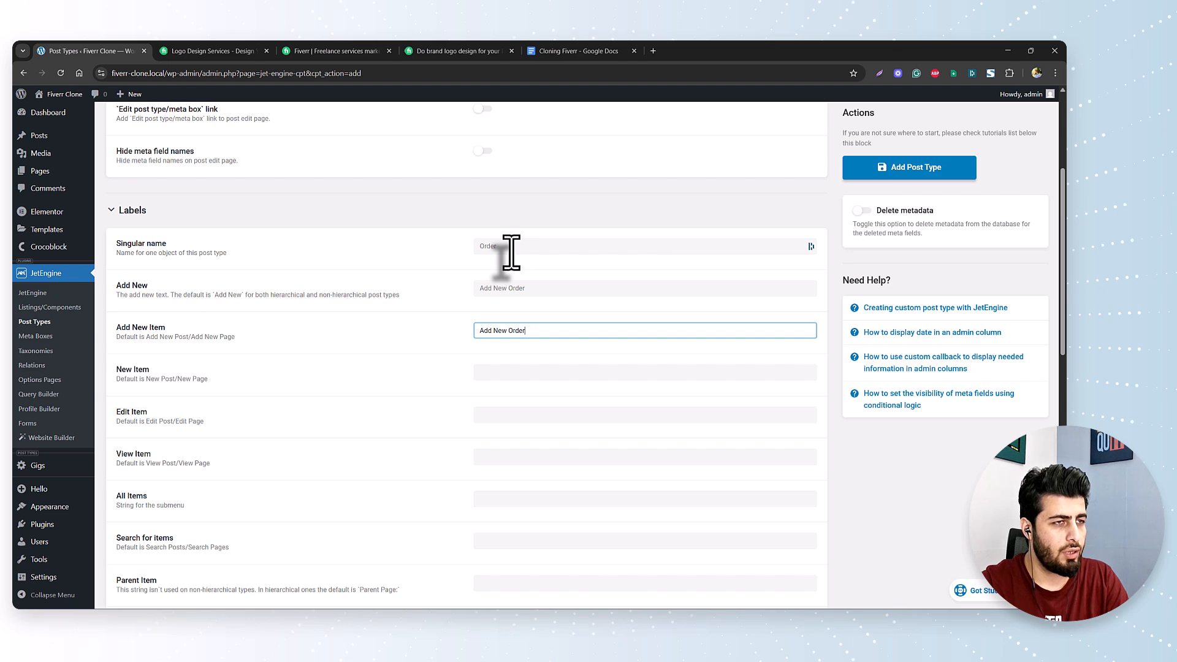
pyautogui.press('Tab')
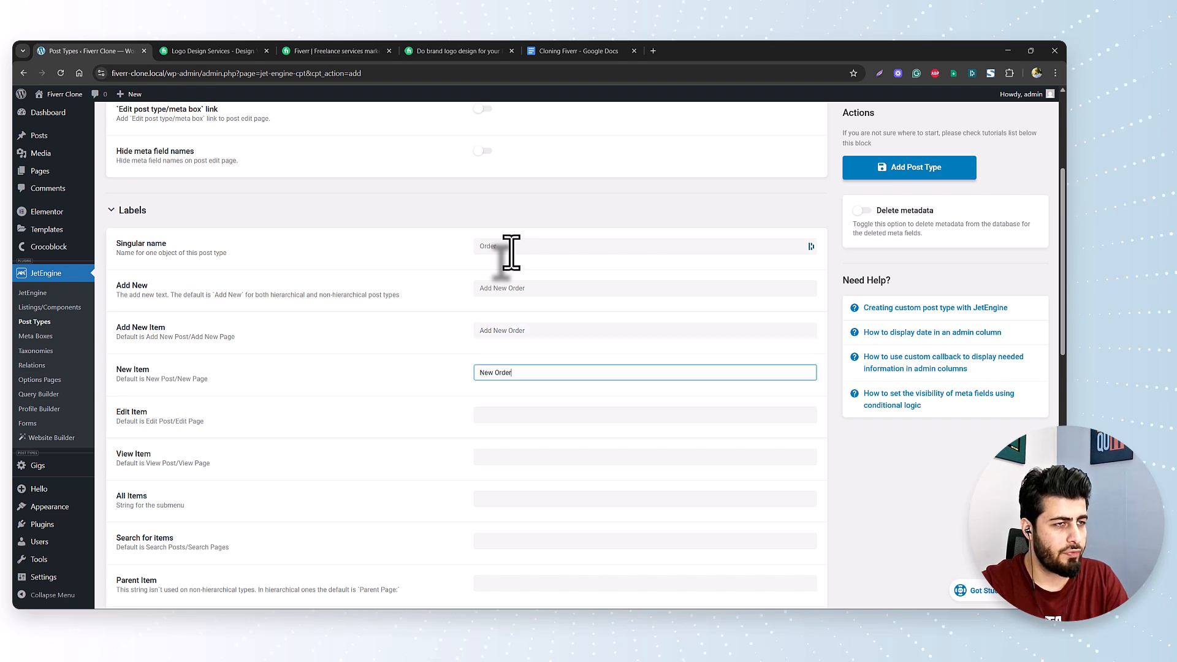
pyautogui.press('Tab')
pyautogui.press('Tab')
pyautogui.press('Tab')
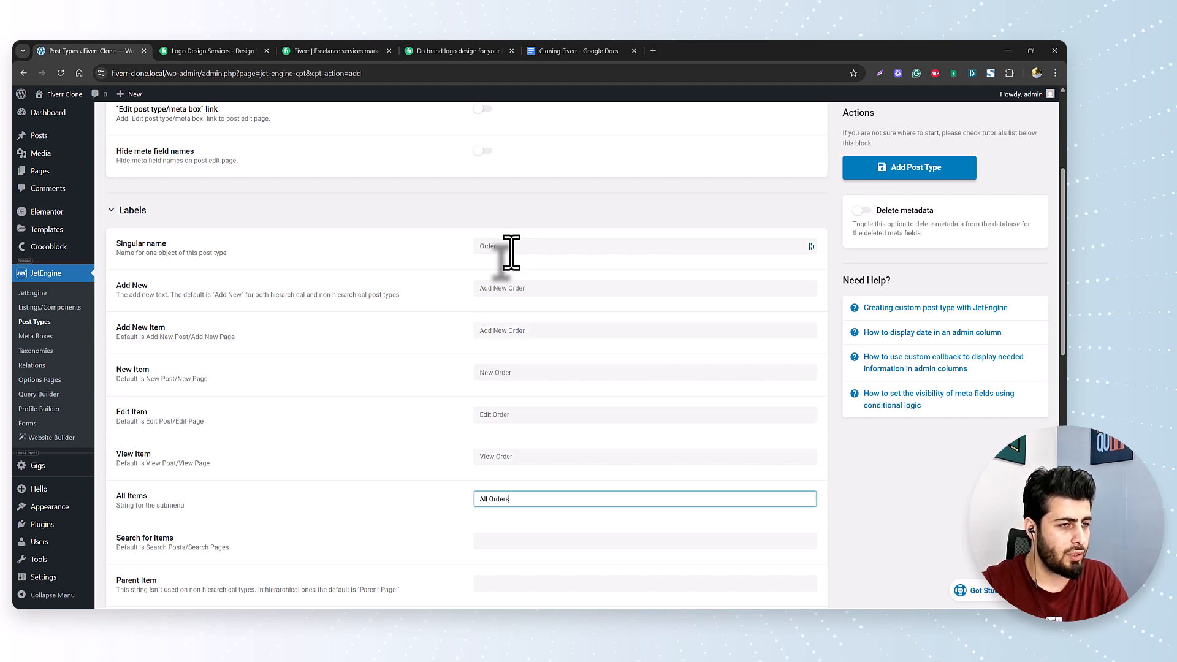
pyautogui.scroll(-3, 527, 252)
pyautogui.press('Tab')
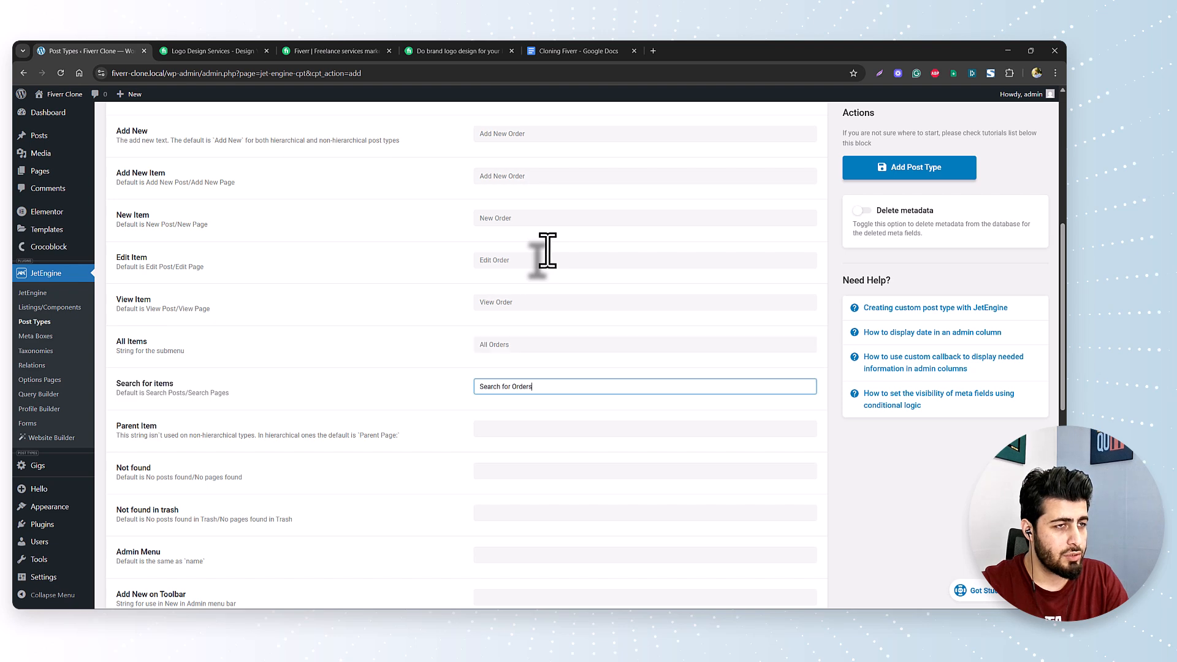
pyautogui.press('Tab')
pyautogui.press('Tab')
pyautogui.press('Tab')
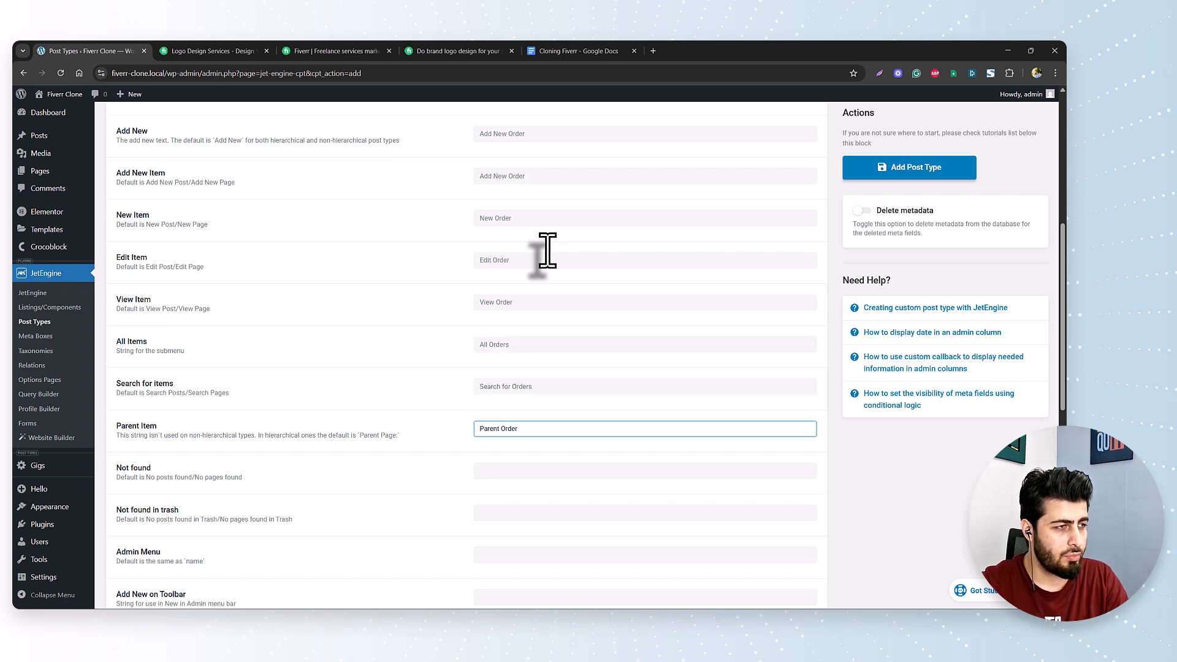
pyautogui.scroll(-1, 551, 261)
pyautogui.scroll(-1, 555, 266)
pyautogui.press('Tab')
pyautogui.press('Tab')
pyautogui.press('Tab')
pyautogui.press('Tab')
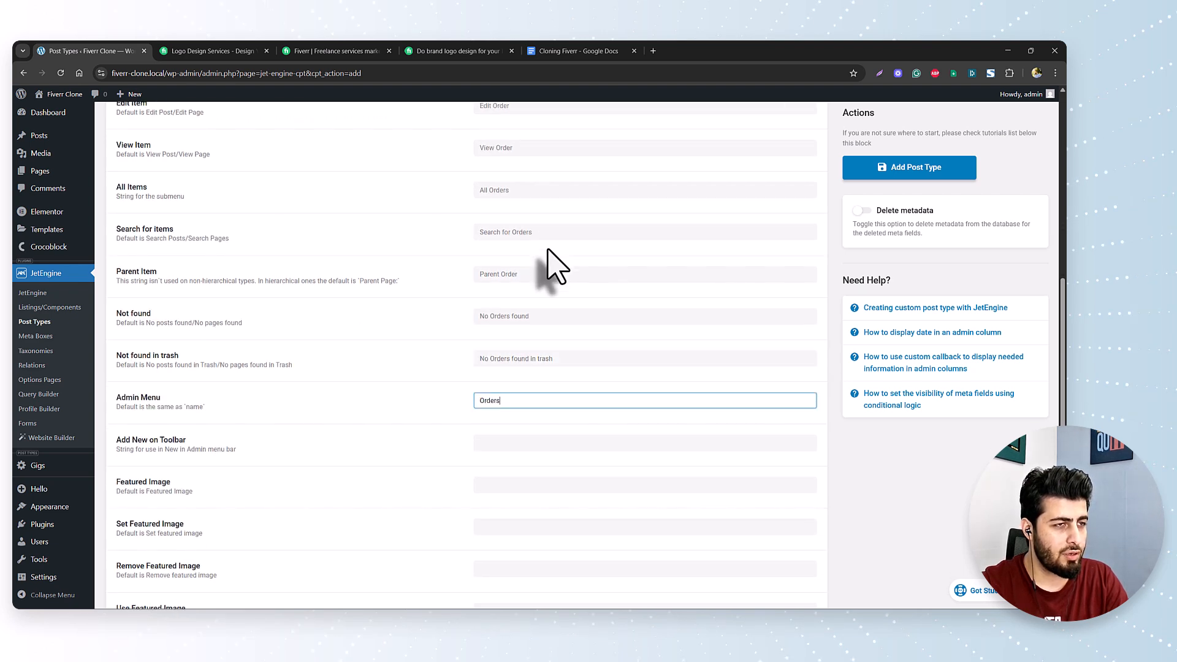
pyautogui.scroll(-2, 555, 267)
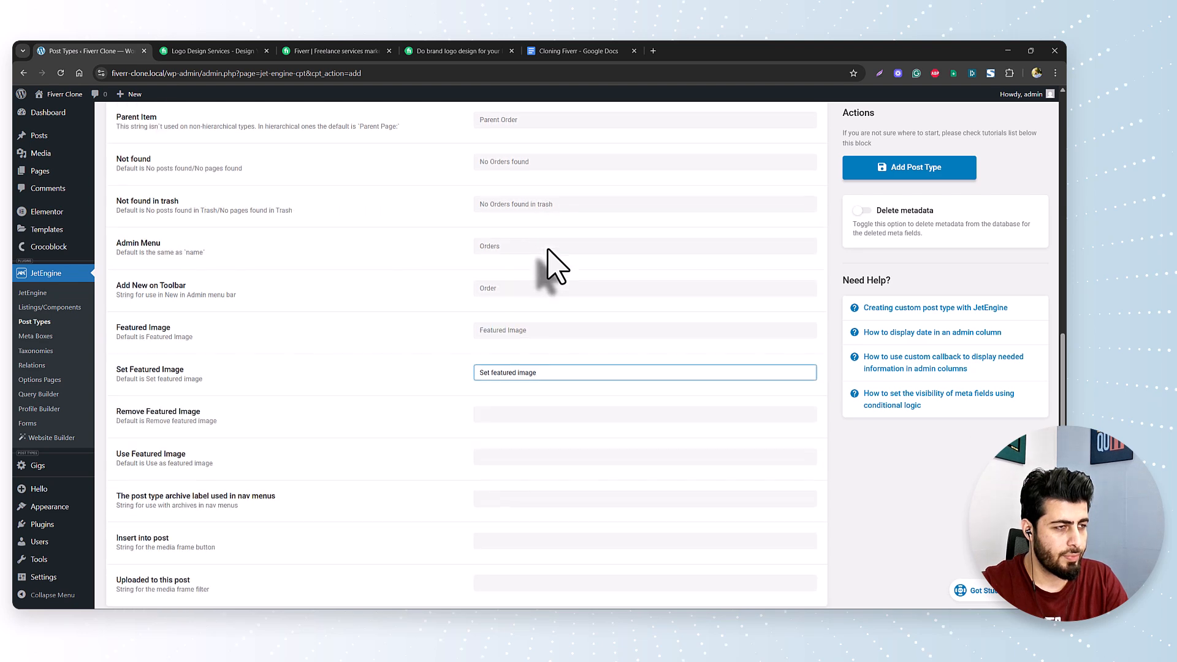
pyautogui.press('Tab')
pyautogui.press('Tab')
pyautogui.press('Tab')
pyautogui.press('Tab')
pyautogui.scroll(-2, 555, 266)
pyautogui.scroll(-1, 554, 267)
pyautogui.press('Tab')
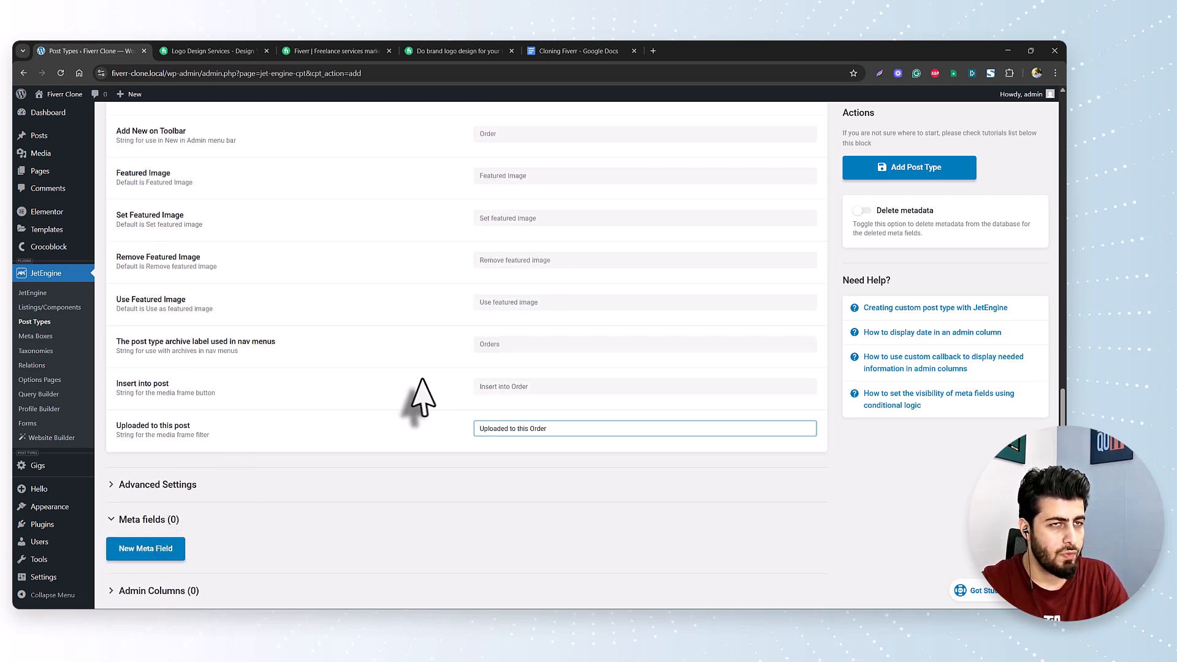
# Add a meta field labelled "Order Status" with the ID order_status and set its field type to Select
pyautogui.scroll(-1, 415, 394)
pyautogui.click(150, 483)
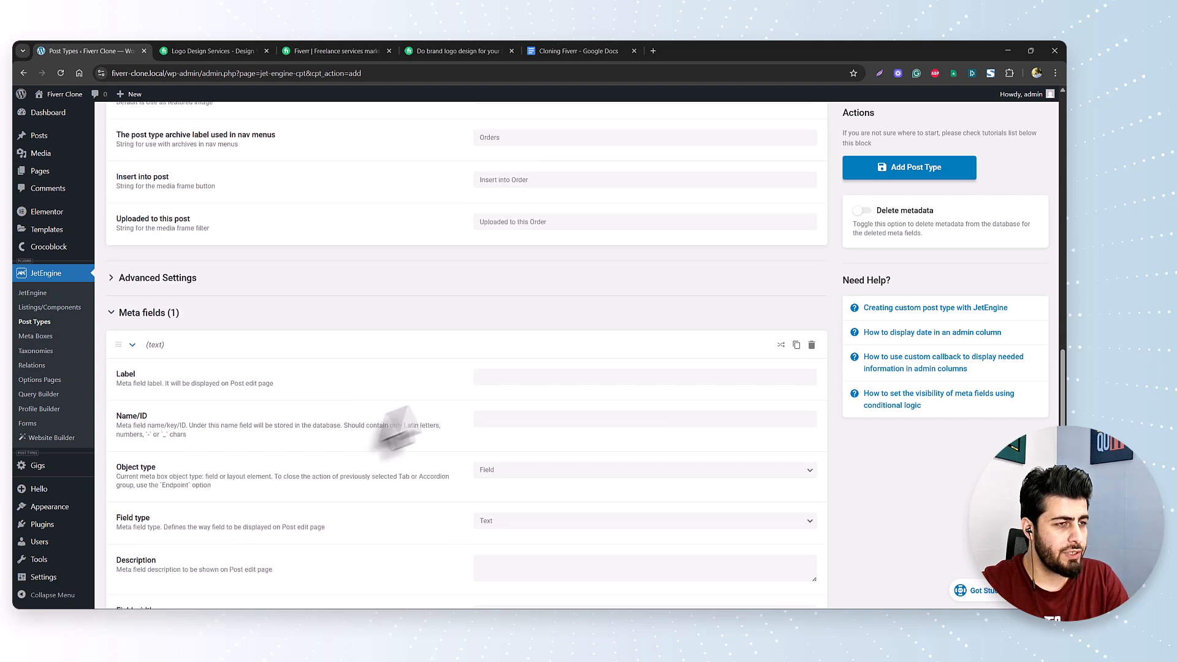
pyautogui.write('Order Status')
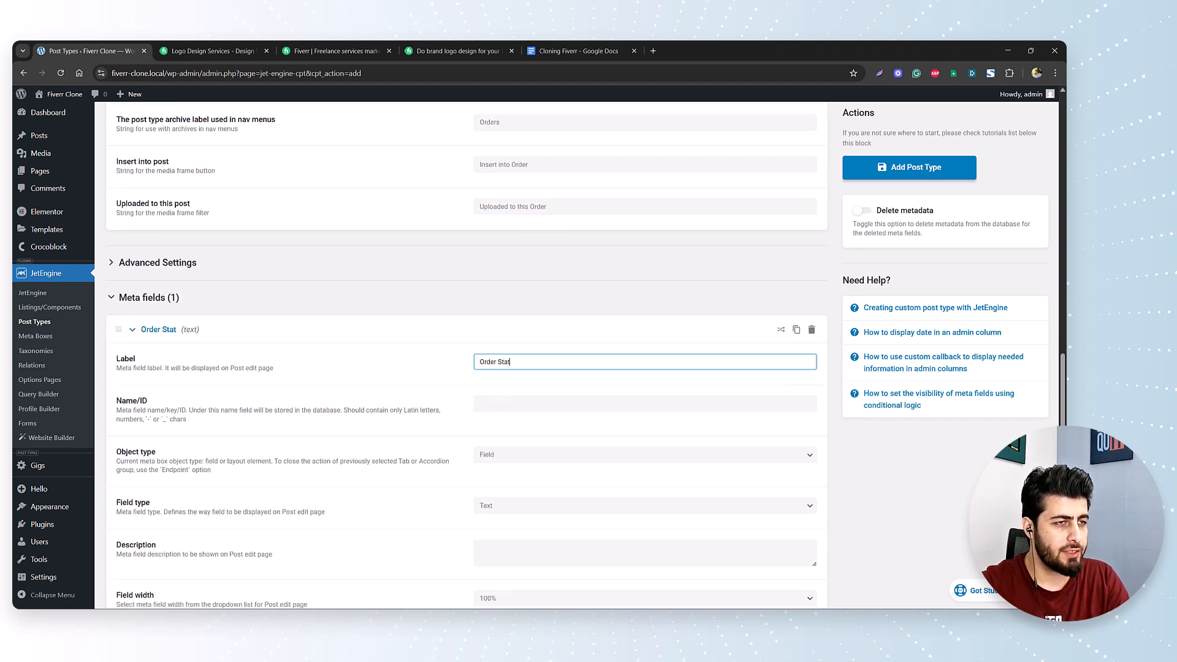
pyautogui.press('Tab')
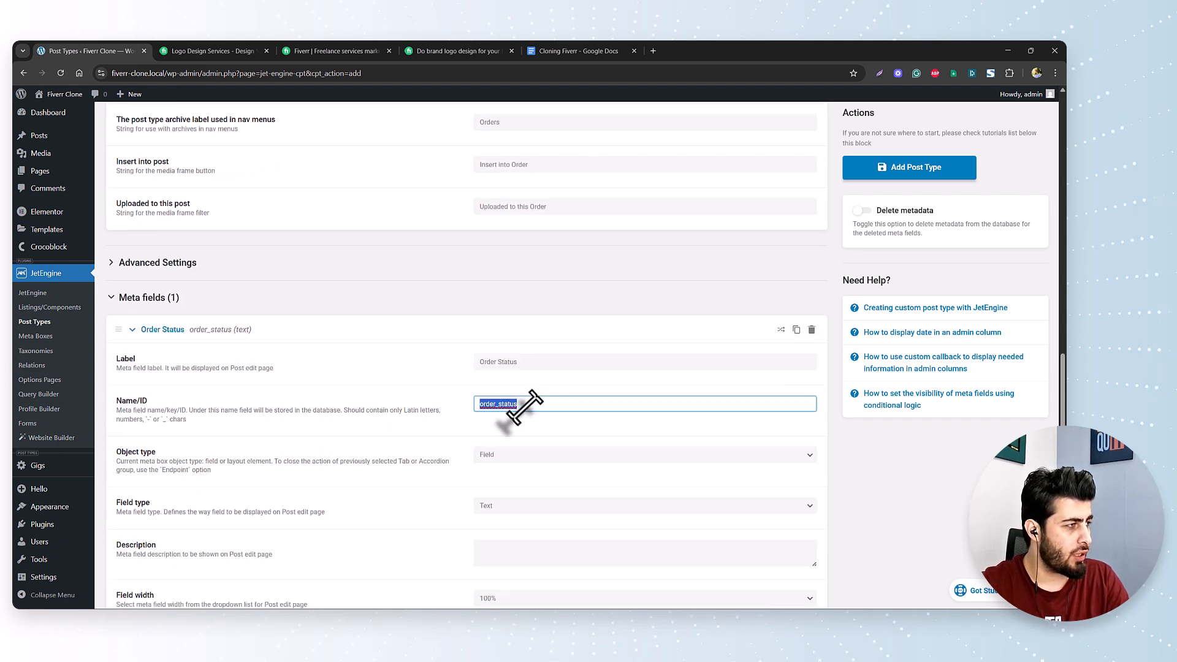
pyautogui.scroll(-2, 532, 428)
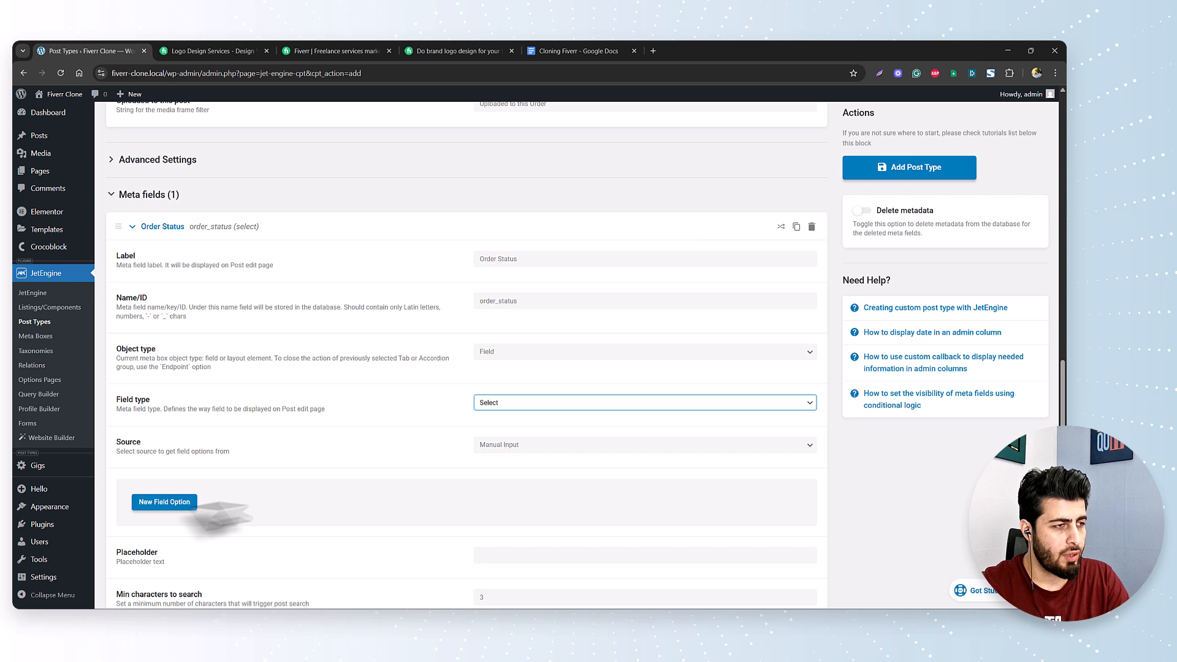
# Add two options to the Order Status field with the values "Pending" and "In Progress"
pyautogui.click(164, 502)
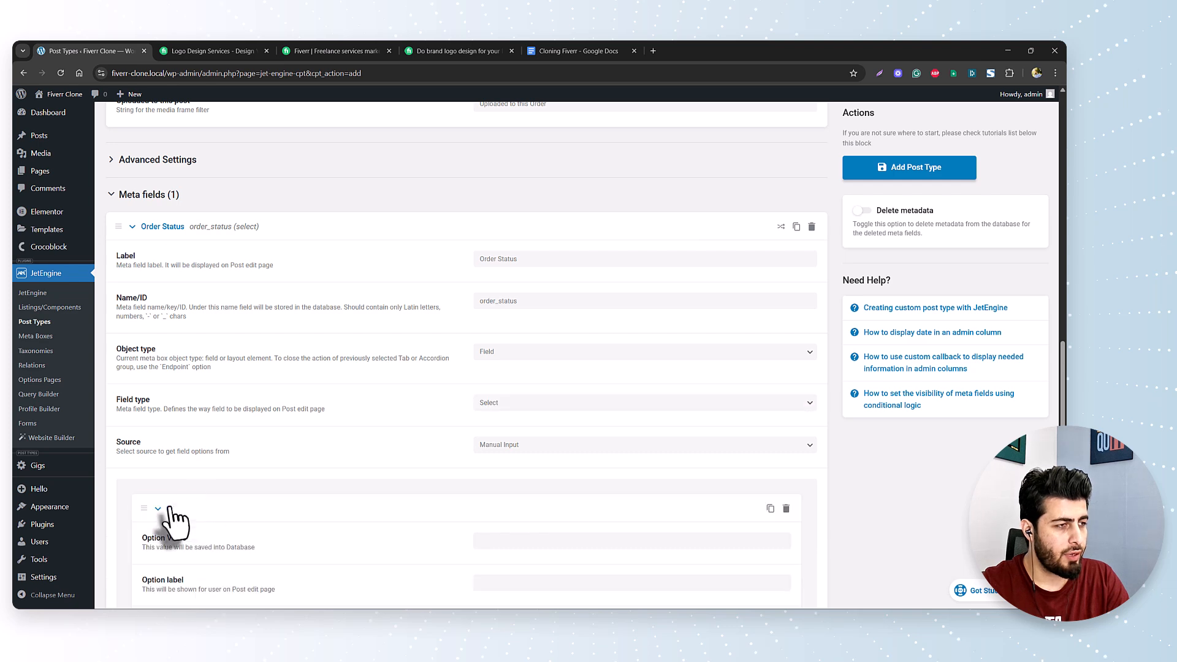
pyautogui.scroll(-3, 294, 518)
pyautogui.click(490, 336)
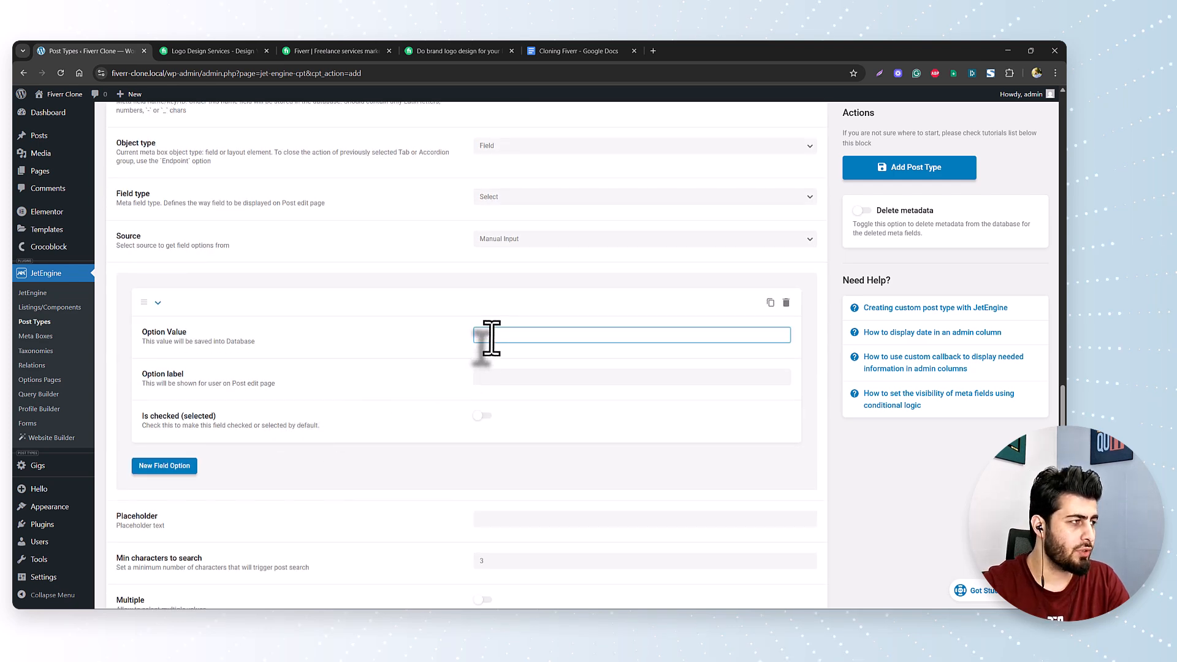
pyautogui.write('Pending')
pyautogui.click(154, 467)
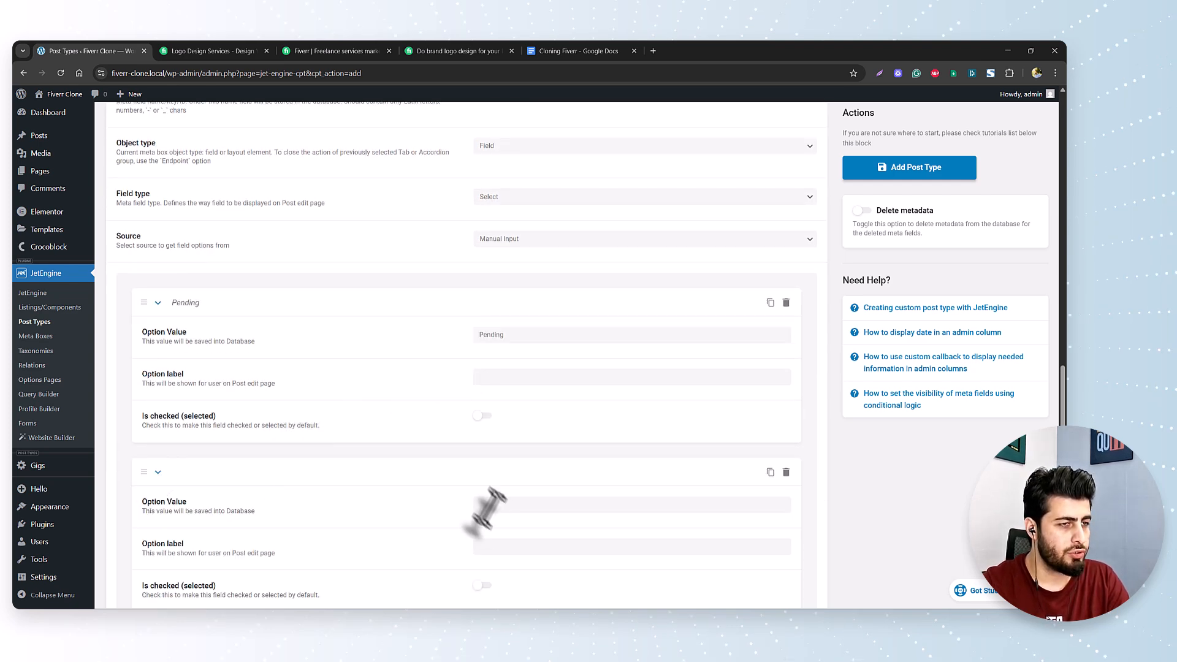
pyautogui.click(512, 506)
pyautogui.scroll(-3, 521, 500)
pyautogui.write('In Progre')
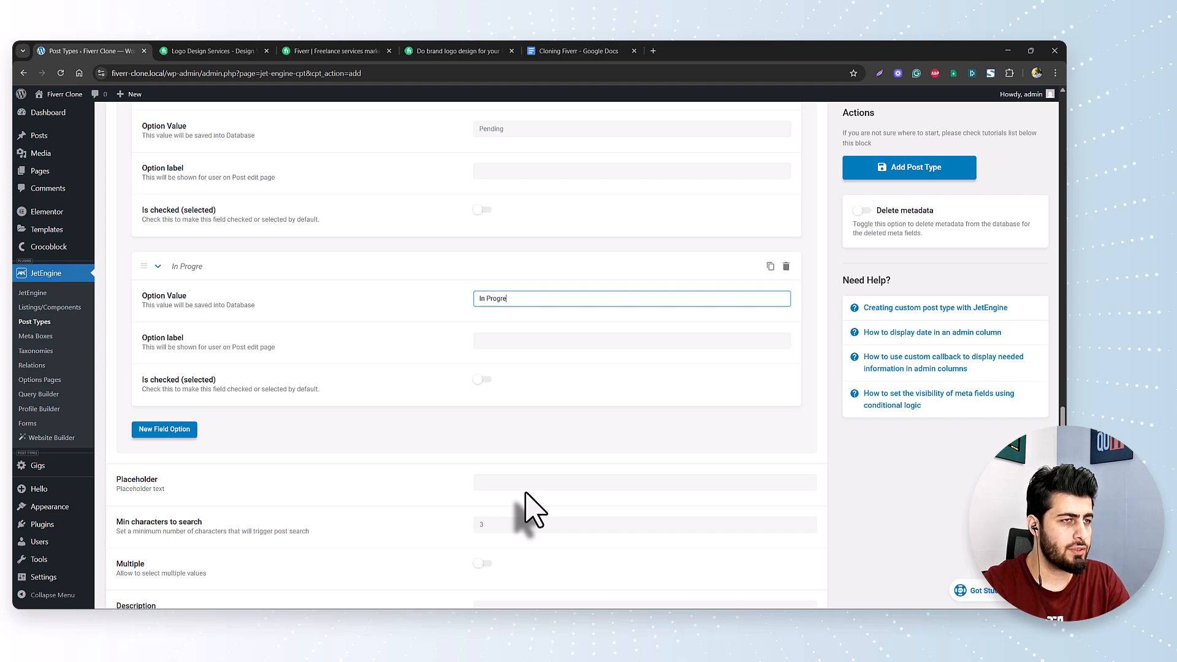
pyautogui.write('ss')
# Add two more Order Status options with the values "Delivered" and "Complete"
pyautogui.click(164, 429)
pyautogui.click(508, 469)
pyautogui.write('Deliv')
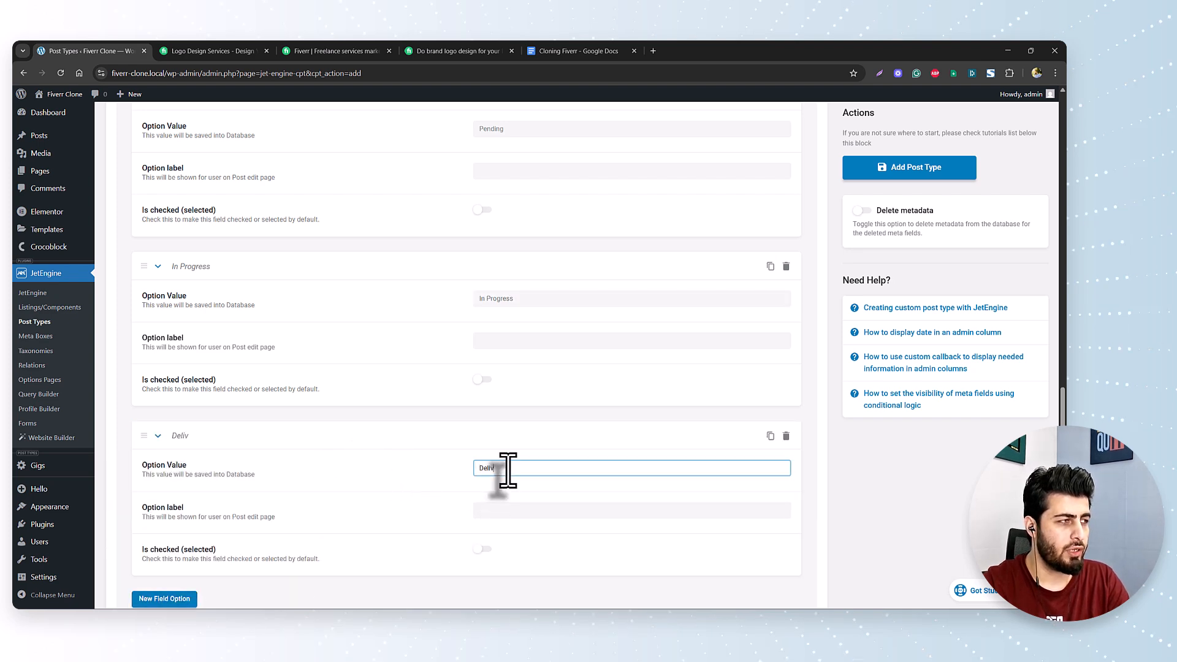
pyautogui.write('ered')
pyautogui.click(164, 599)
pyautogui.scroll(-3, 521, 490)
pyautogui.click(550, 431)
pyautogui.write('Complete')
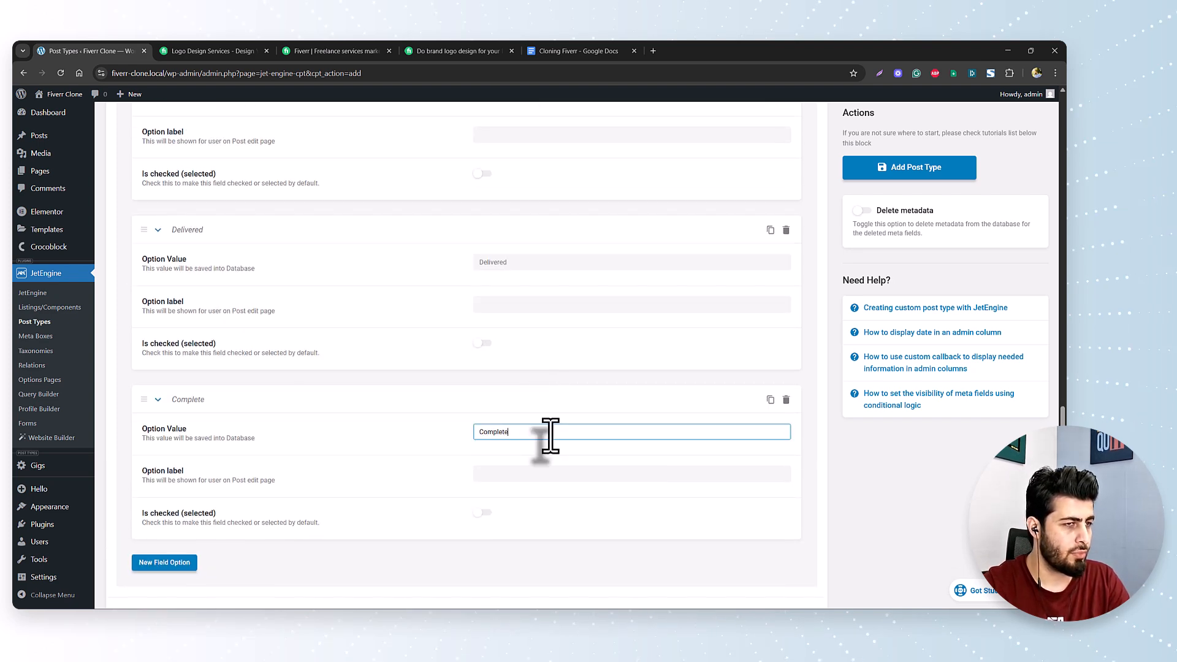
# Set the placeholder text of the Order Status field to "Status"
pyautogui.scroll(-7, 368, 398)
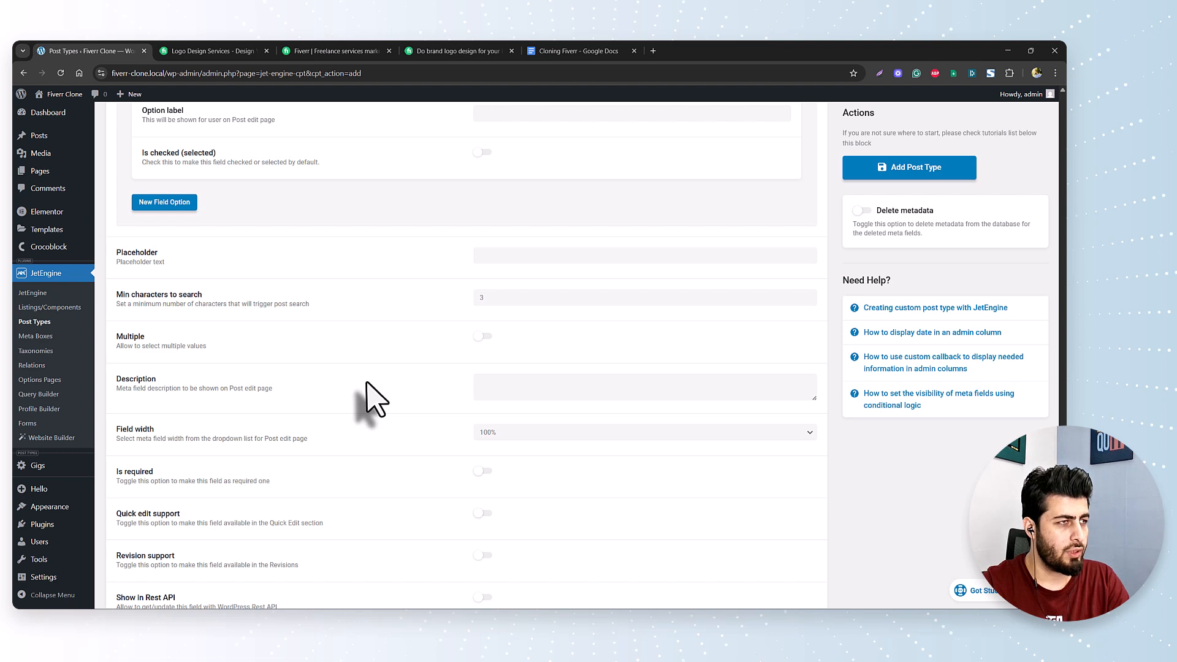
pyautogui.scroll(-3, 370, 398)
pyautogui.scroll(3, 373, 398)
pyautogui.click(539, 250)
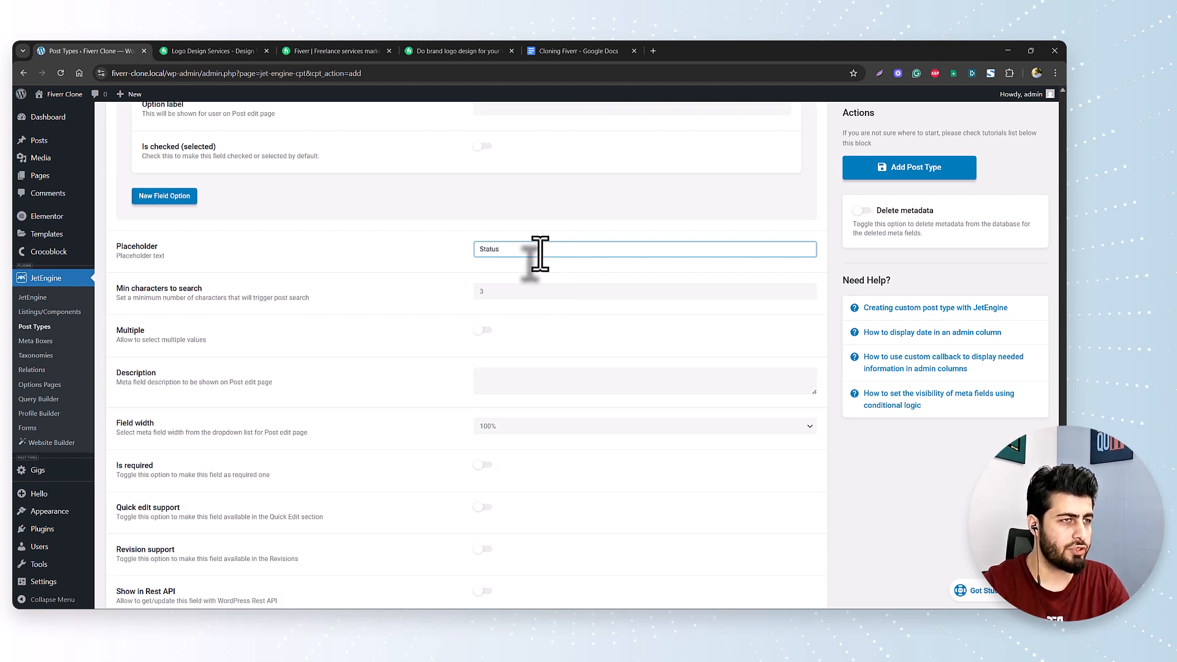
# Add a meta field labelled "Total Price" with the ID total_price and the field type Text
pyautogui.scroll(-3, 355, 436)
pyautogui.click(143, 481)
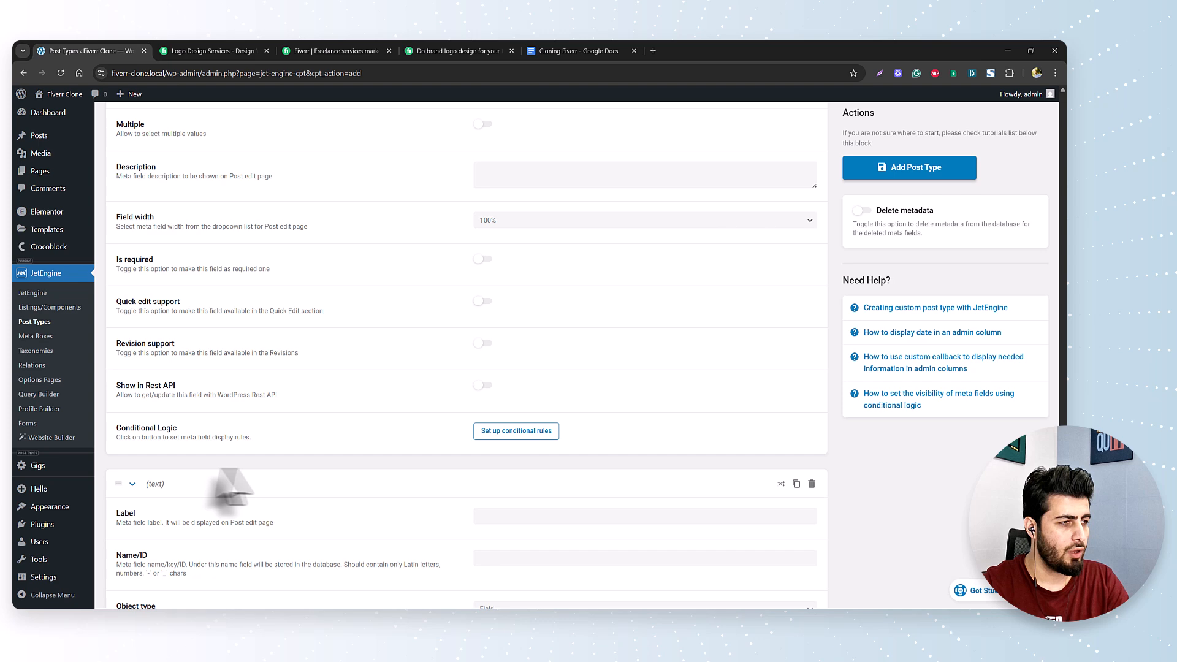
pyautogui.click(475, 518)
pyautogui.scroll(-3, 407, 421)
pyautogui.write('Or')
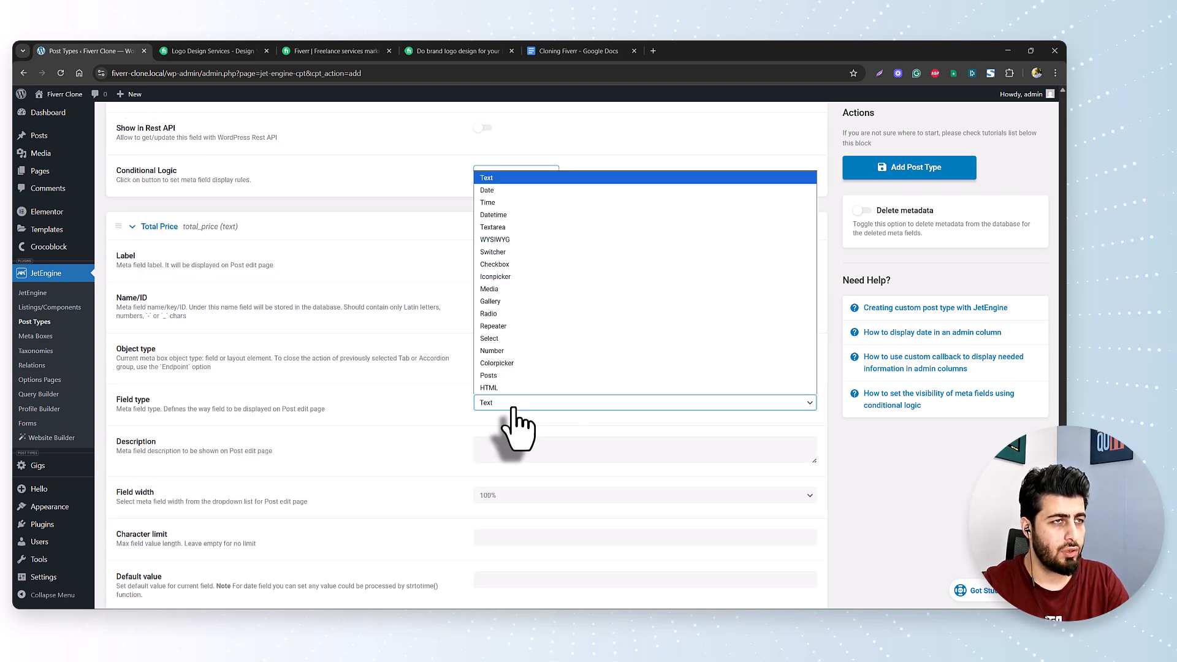
pyautogui.click(511, 404)
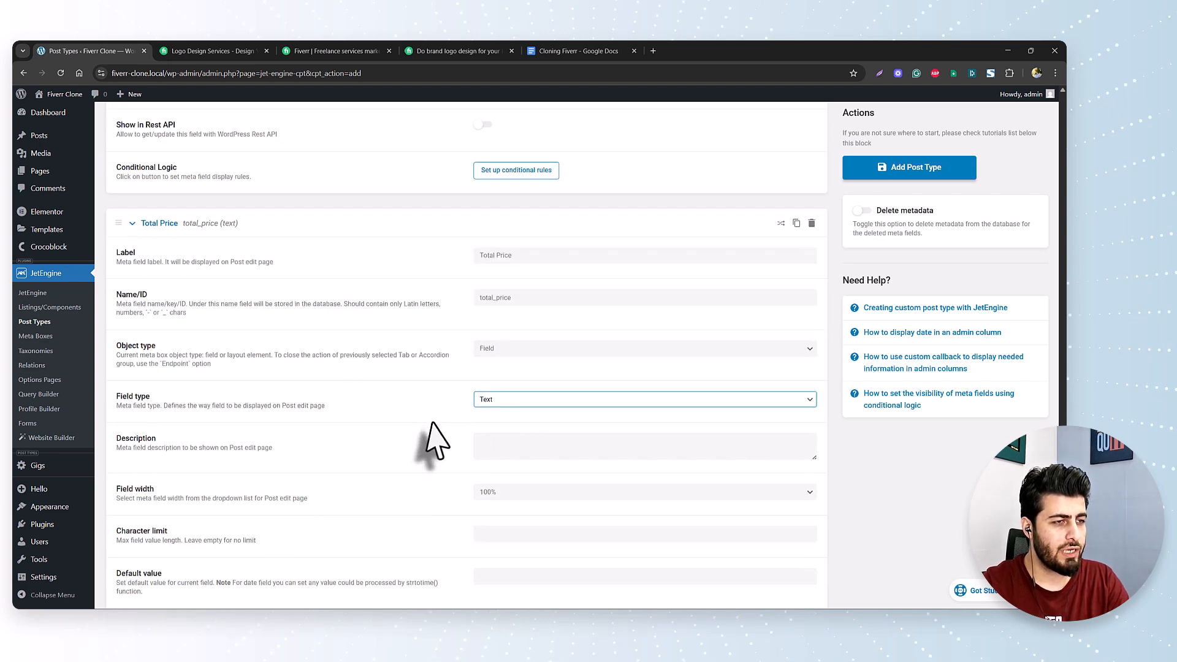
# Add a meta field labelled "Requirements" with the ID requirements and set its field type to WYSIWYG
pyautogui.scroll(-6, 435, 441)
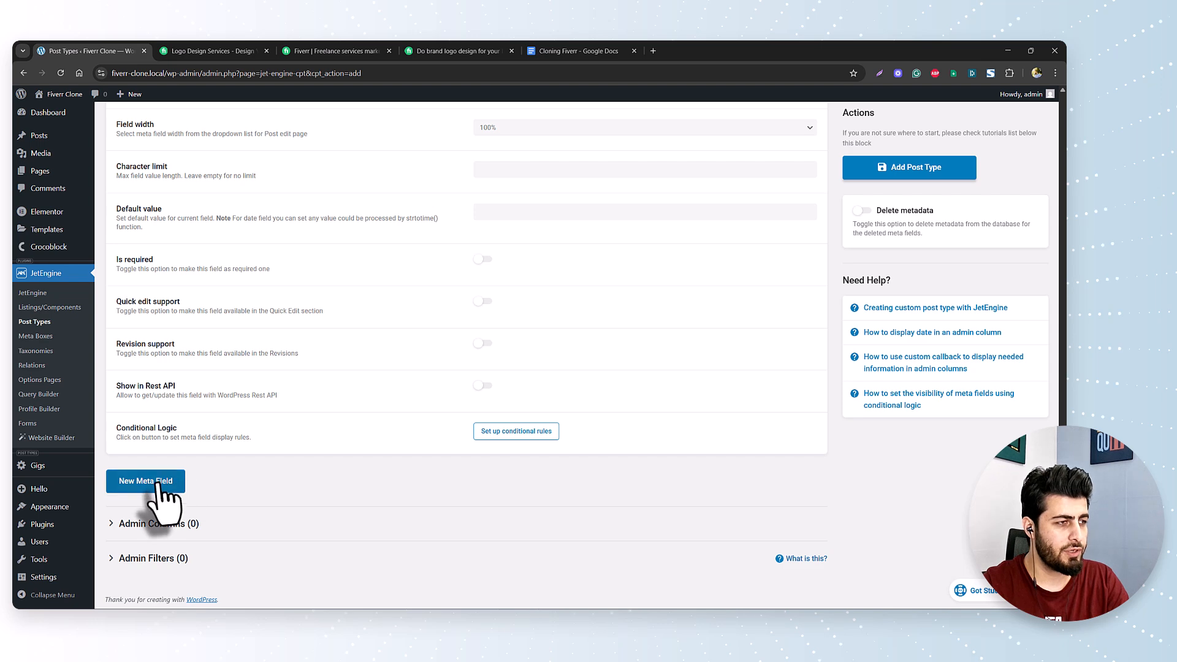
pyautogui.click(160, 482)
pyautogui.scroll(-3, 460, 368)
pyautogui.click(494, 310)
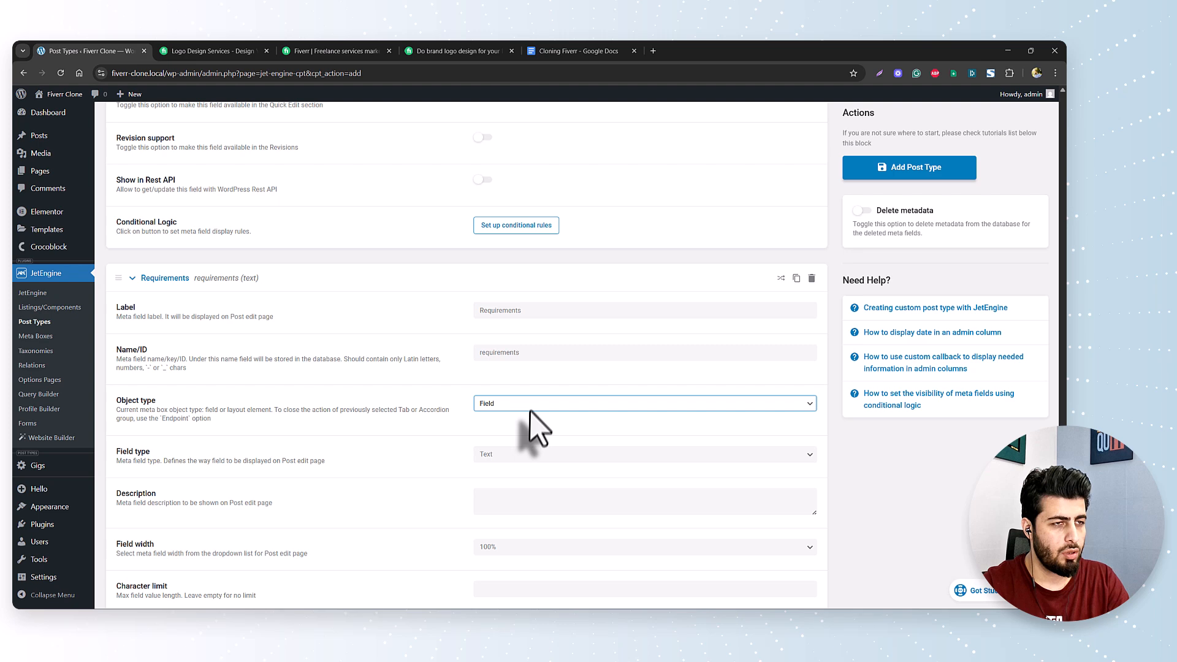
pyautogui.click(526, 406)
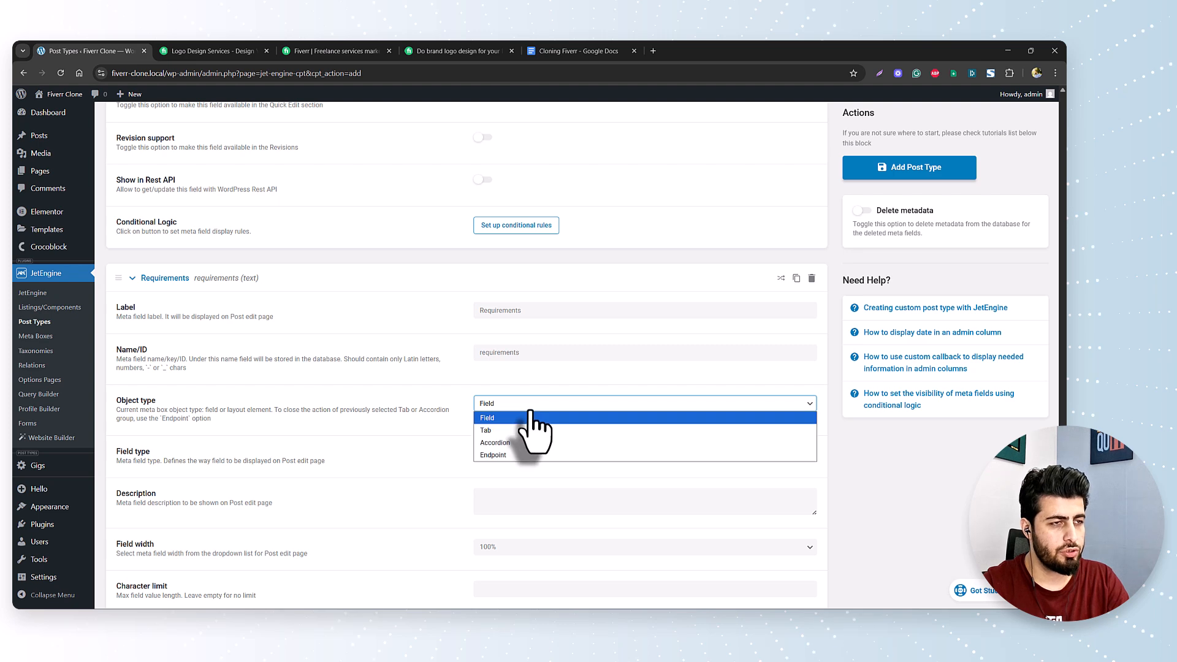
pyautogui.click(528, 429)
# Add a meta field labelled "Delivery Date" with the ID delivery_date and set its field type to Date
pyautogui.scroll(-5, 398, 448)
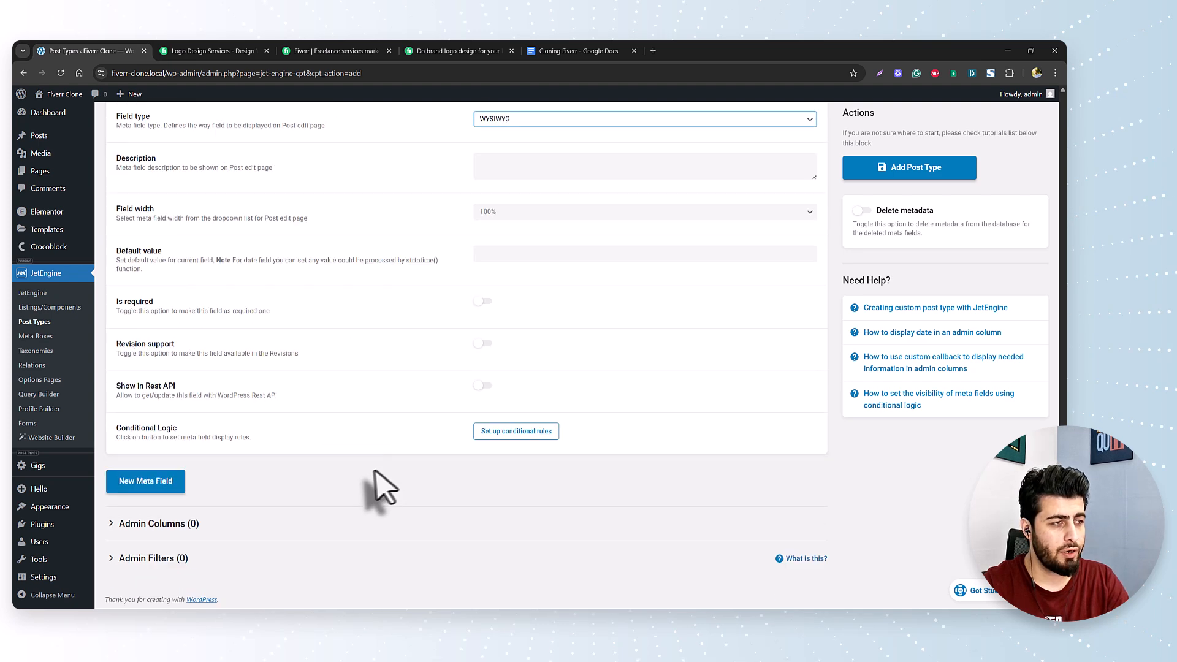
pyautogui.click(155, 482)
pyautogui.click(526, 515)
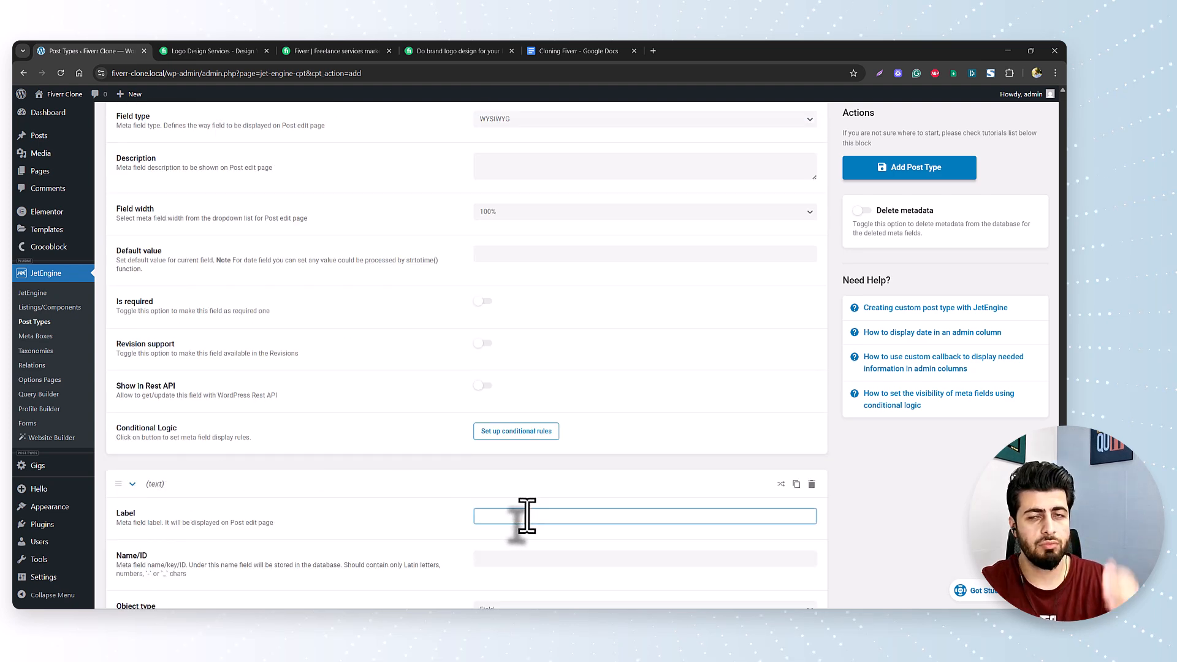
pyautogui.write('Order D')
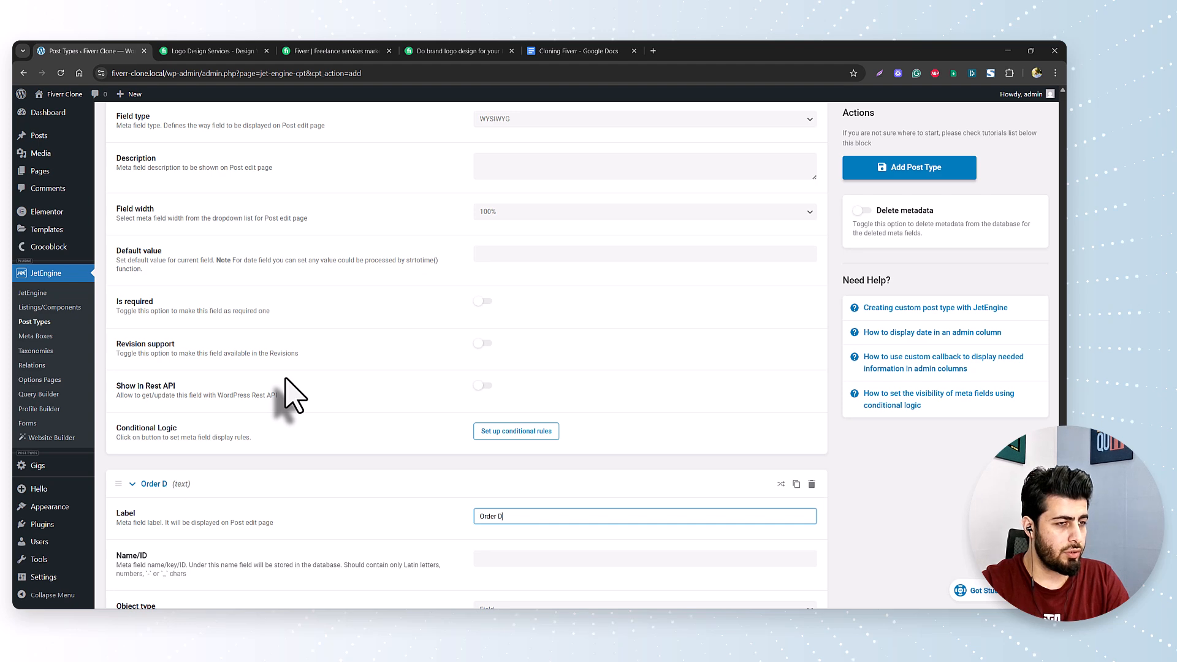
pyautogui.press('BackSpace')
pyautogui.press('BackSpace')
pyautogui.press('BackSpace')
pyautogui.press('BackSpace')
pyautogui.press('BackSpace')
pyautogui.write('Delivery Date')
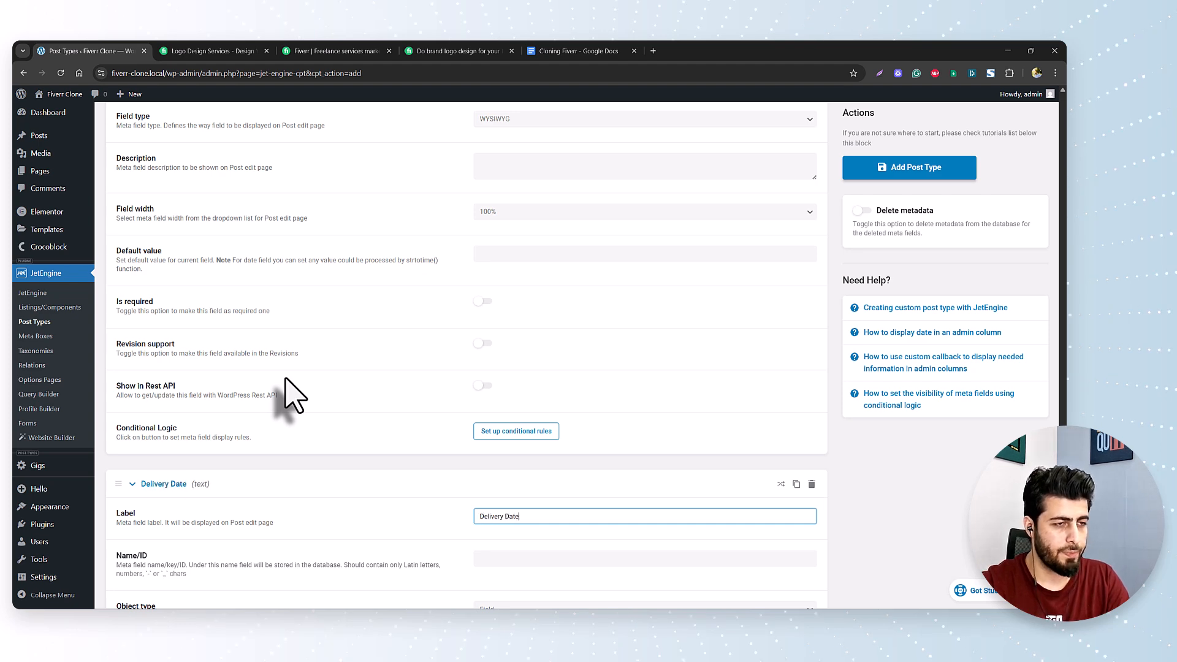
pyautogui.press('Tab')
pyautogui.scroll(-5, 190, 567)
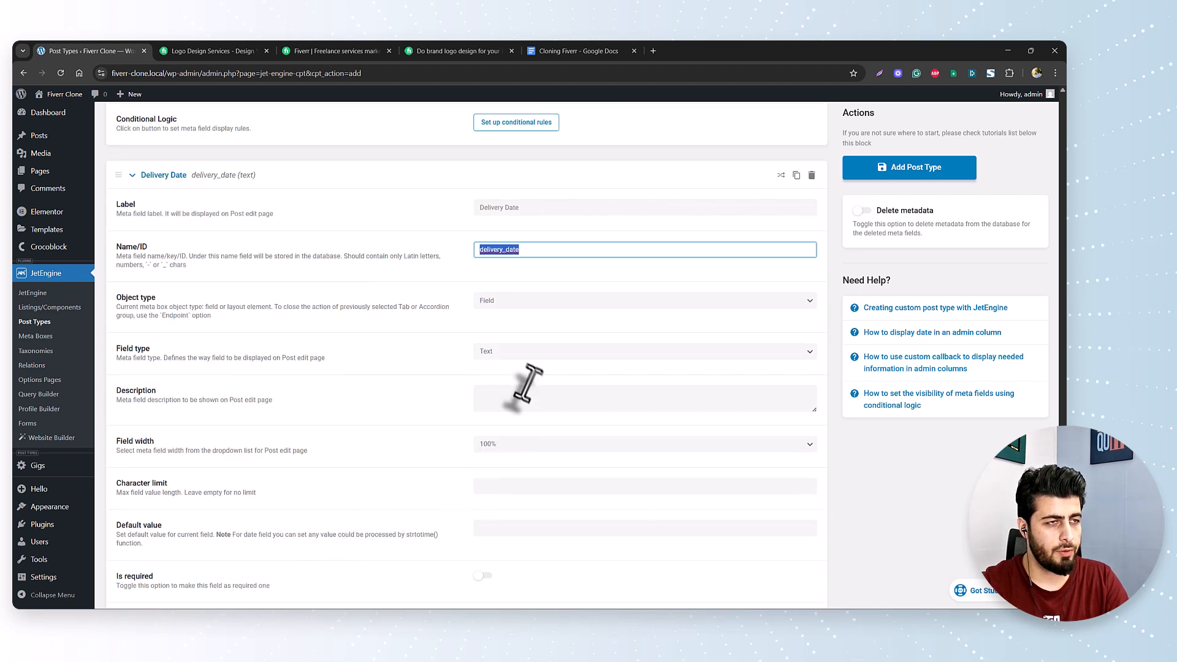
pyautogui.click(521, 348)
pyautogui.click(508, 381)
# Add a media meta field labelled "Files" with the ID files, using the value format Array with media ID and URL
pyautogui.write('F')
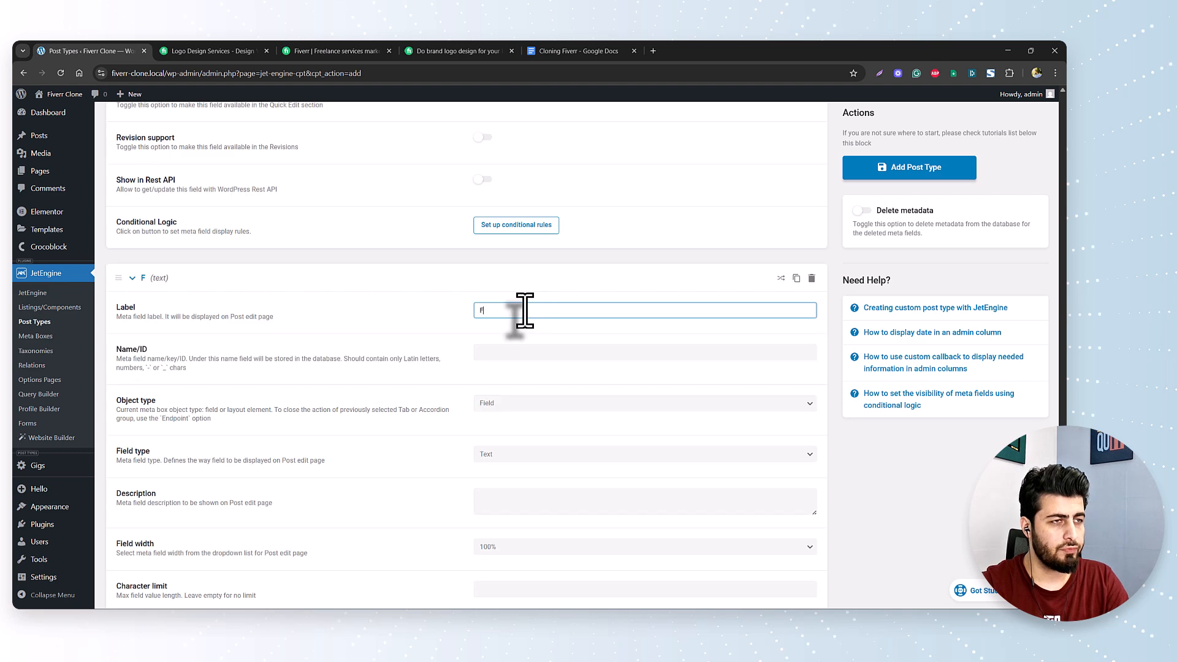
pyautogui.write('ile')
pyautogui.write('s')
pyautogui.click(525, 301)
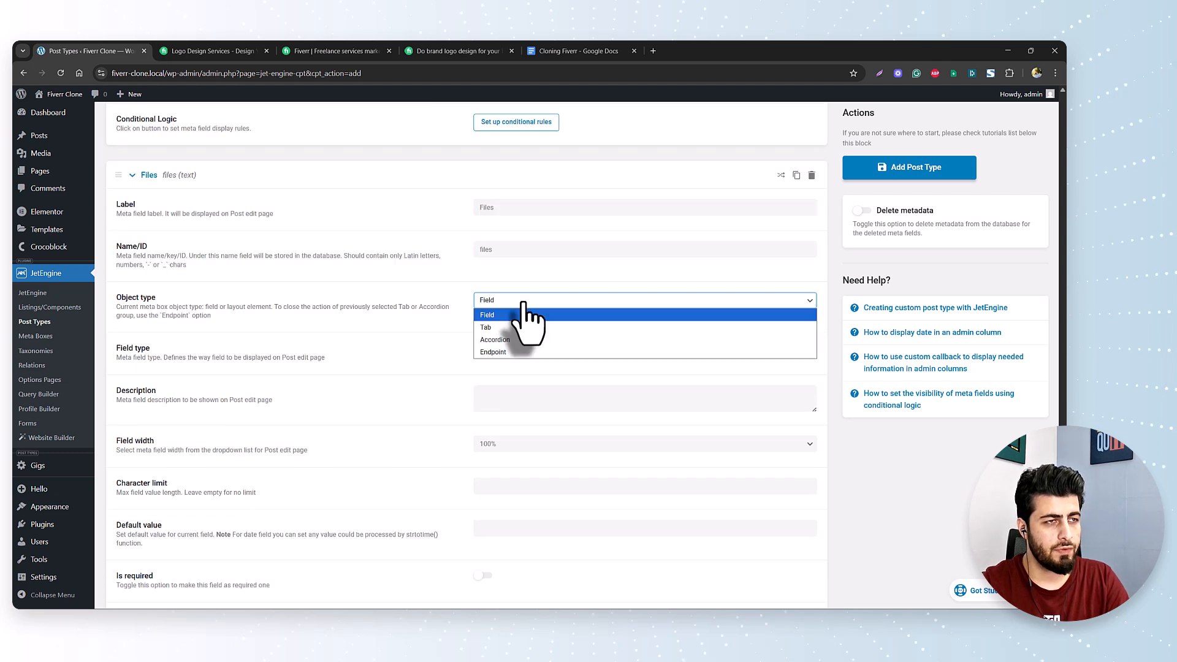
pyautogui.click(525, 301)
pyautogui.click(521, 361)
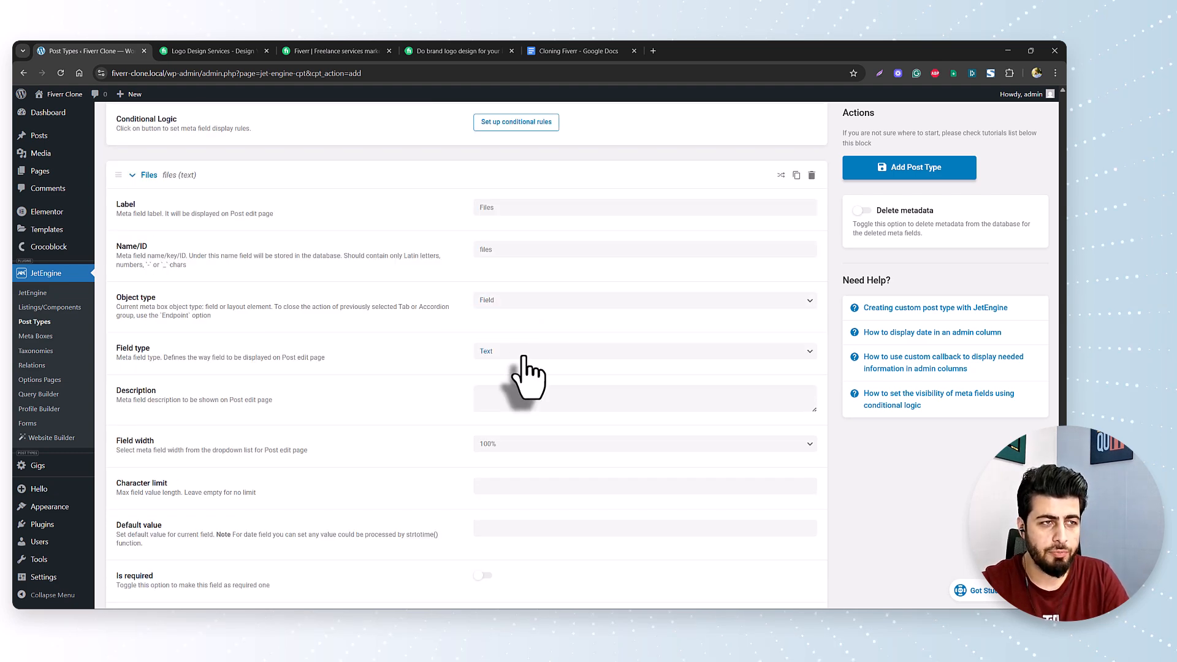
pyautogui.click(526, 362)
pyautogui.click(520, 458)
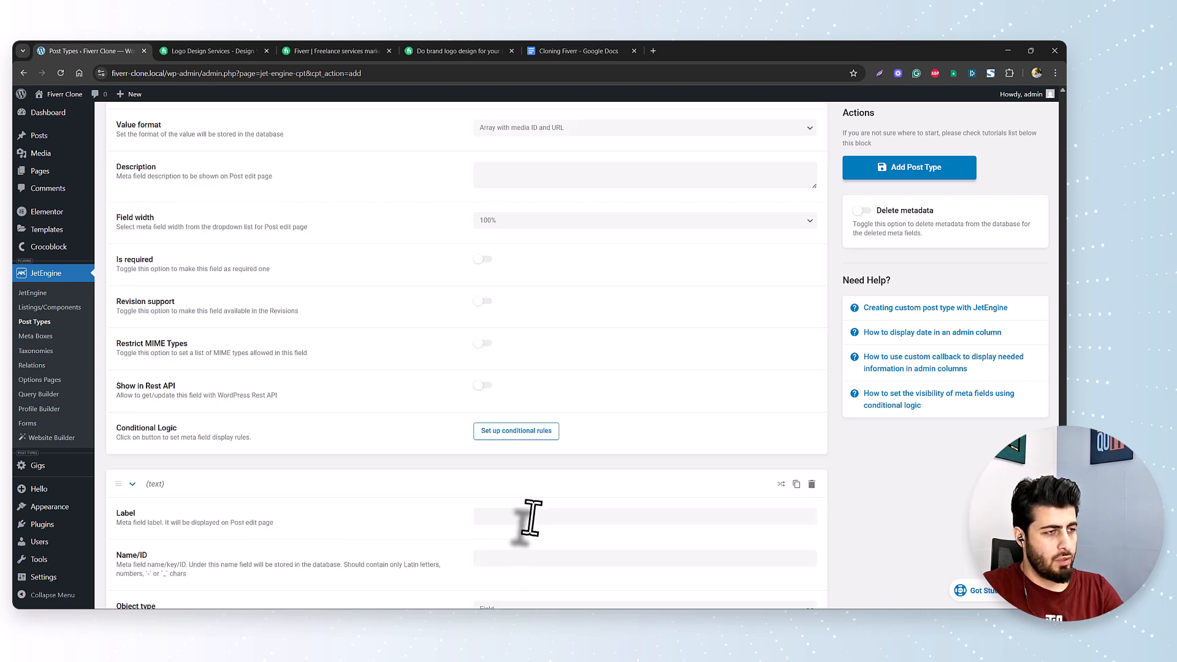
# Add a meta field labelled "Payment Status" with the ID payment_status and set its field type to Select
pyautogui.click(531, 517)
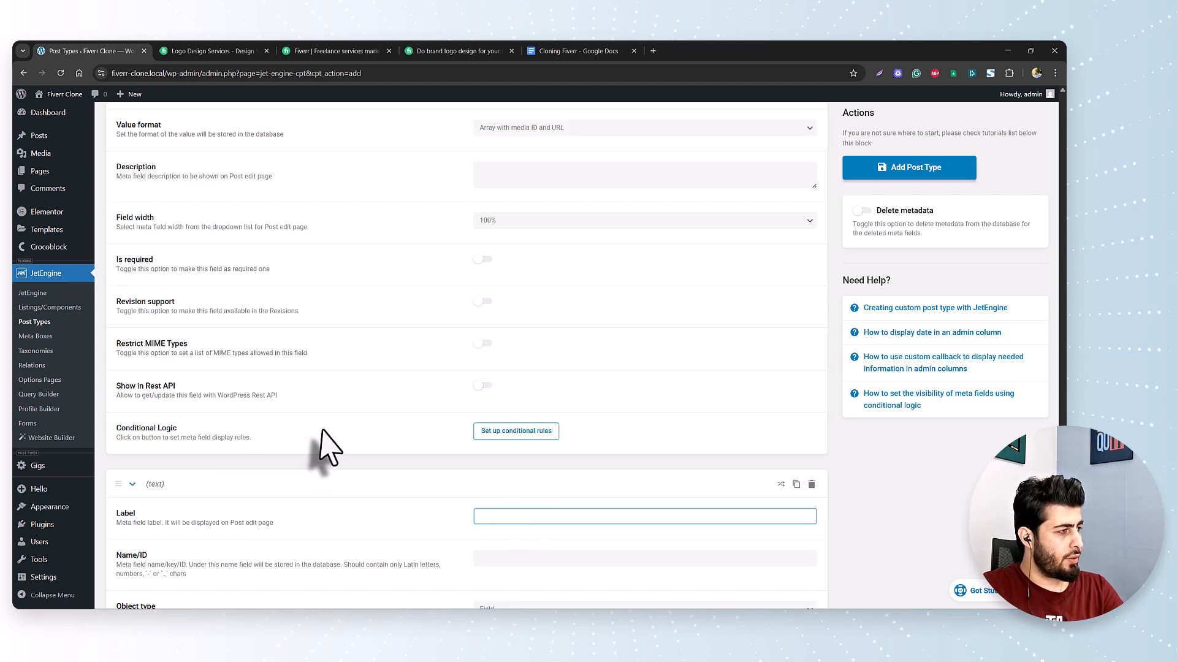
pyautogui.scroll(-2, 320, 447)
pyautogui.write('Payment Statu')
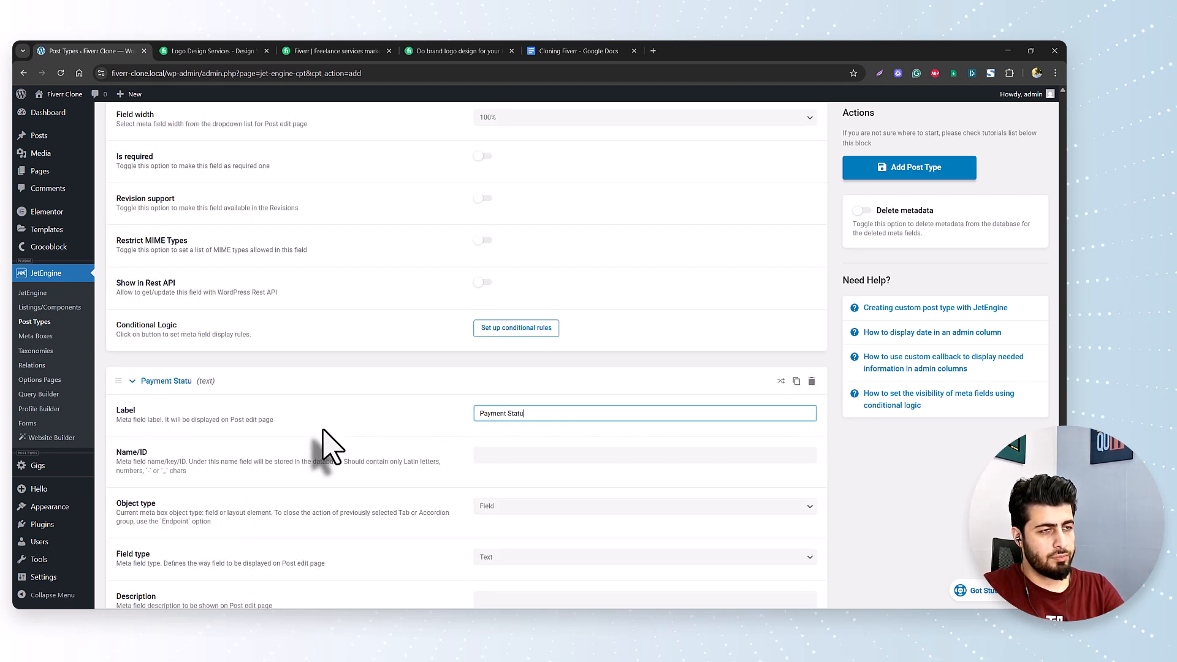
pyautogui.write('s')
pyautogui.scroll(-4, 331, 447)
pyautogui.click(514, 350)
pyautogui.click(514, 526)
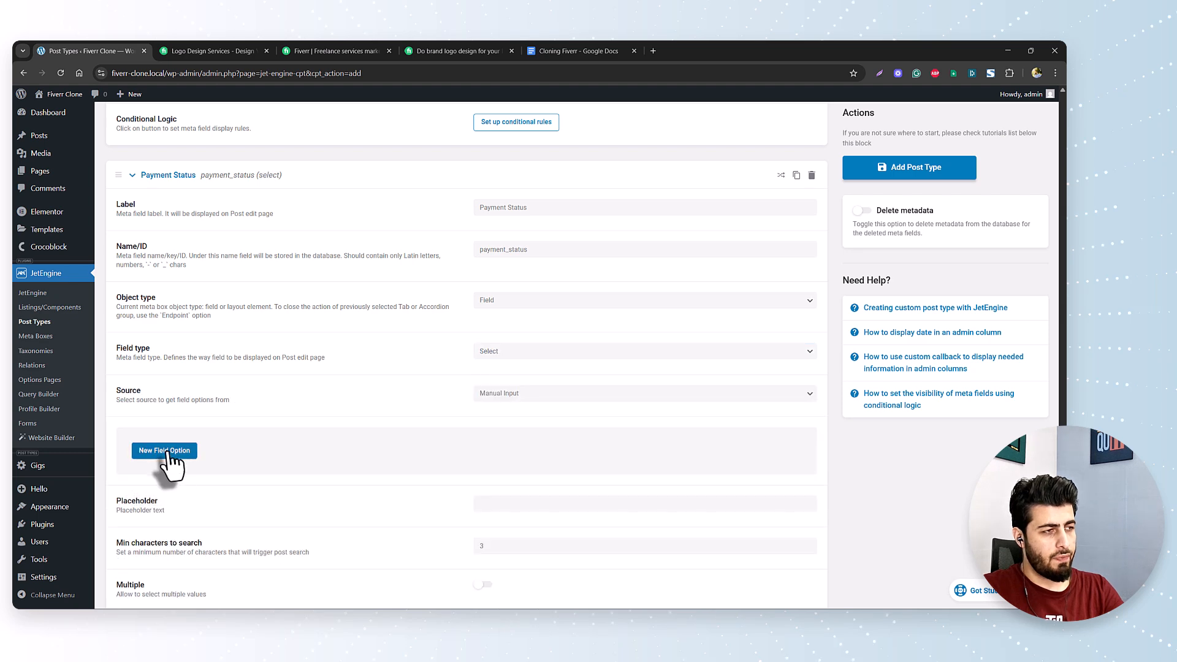
# Add two options to the Payment Status field with the values "Pending" and "Paid"
pyautogui.click(165, 450)
pyautogui.write('Pen')
pyautogui.scroll(-1, 330, 451)
pyautogui.click(164, 569)
pyautogui.scroll(-3, 517, 451)
pyautogui.click(517, 452)
pyautogui.write('Paid')
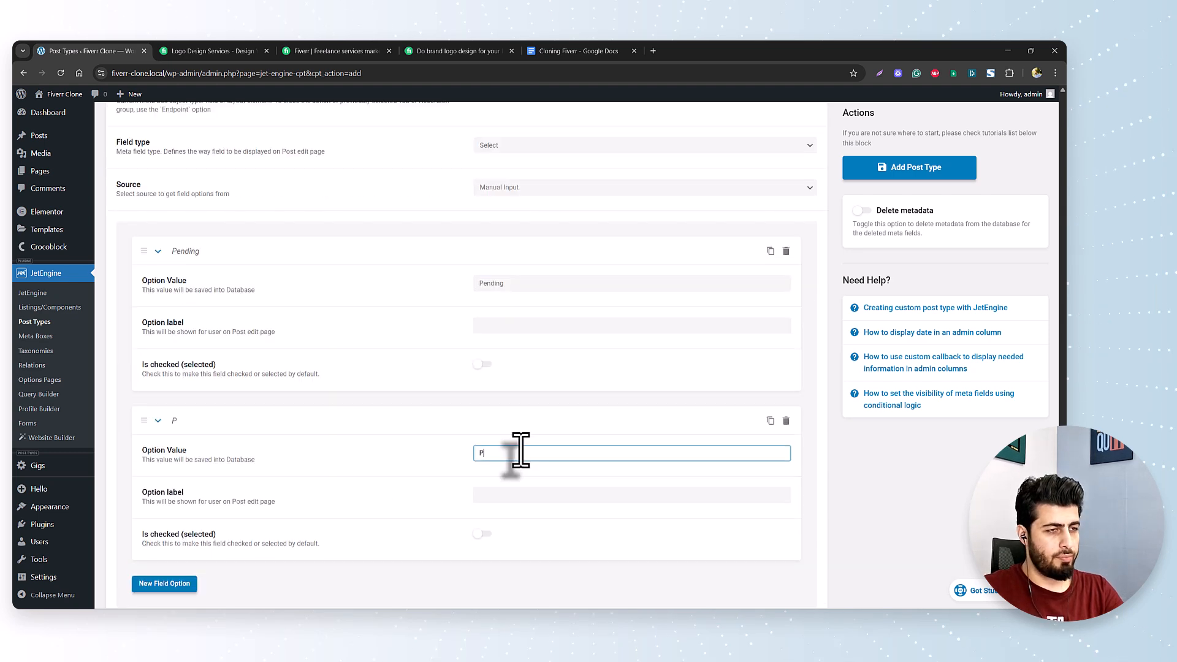
pyautogui.press('Tab')
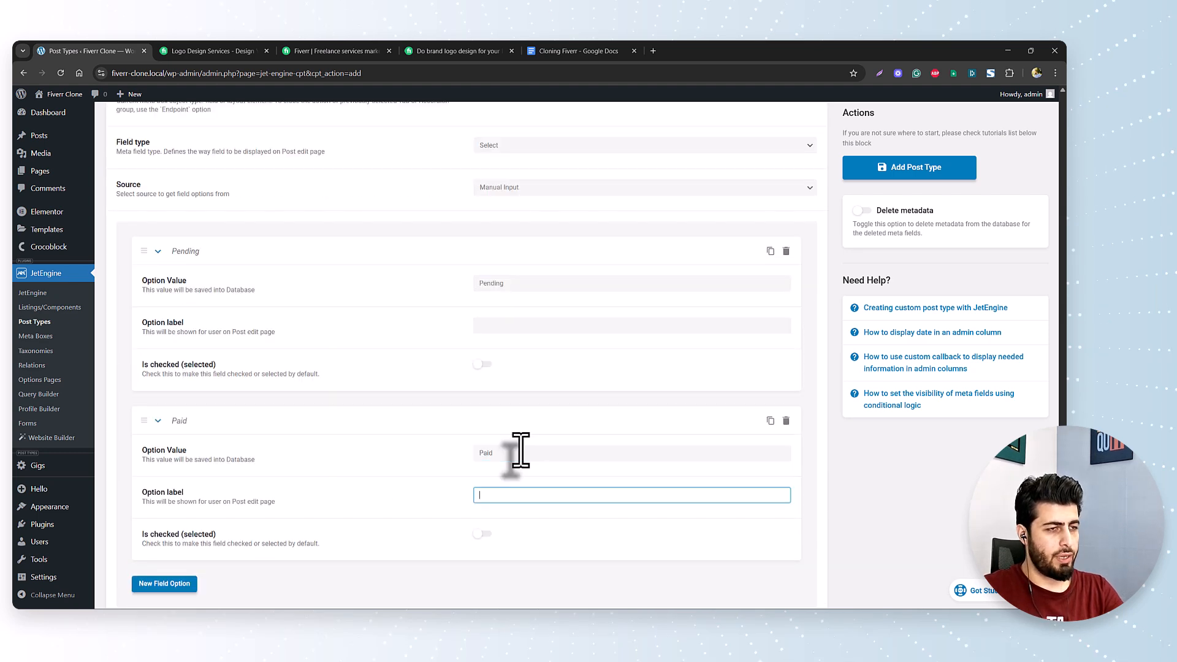
# Add a third Payment Status option with the value "Refunded"
pyautogui.click(165, 583)
pyautogui.click(532, 519)
pyautogui.write('Refu')
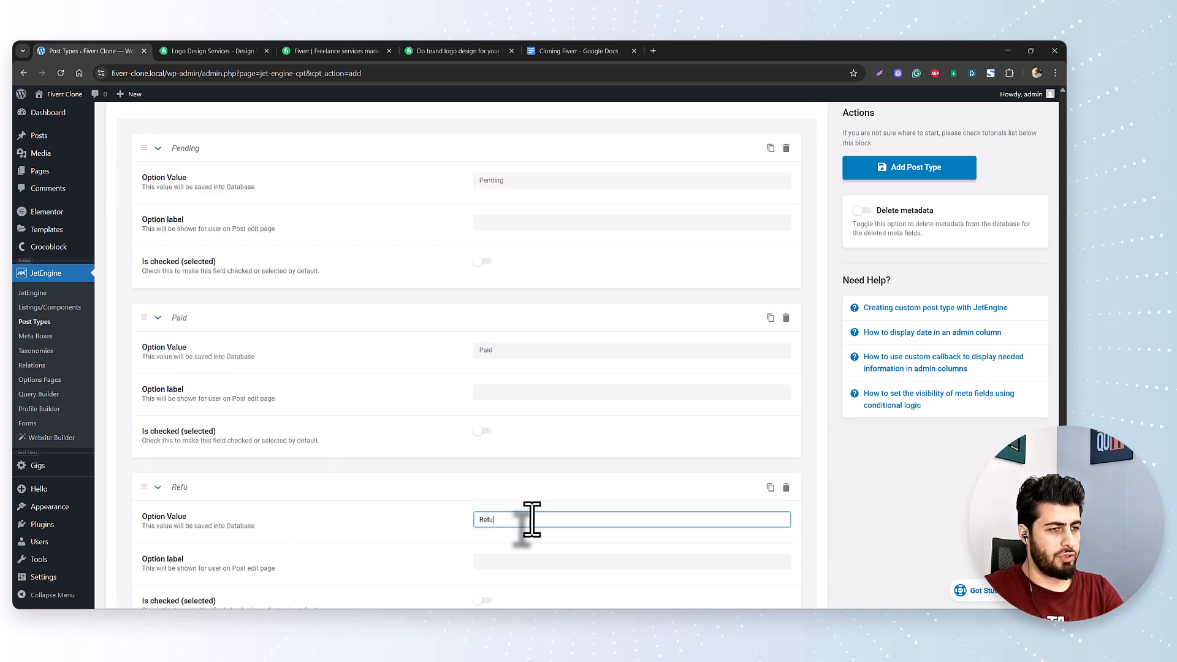
pyautogui.write('nde')
pyautogui.write('d')
pyautogui.scroll(-4, 532, 519)
pyautogui.click(164, 446)
pyautogui.click(558, 484)
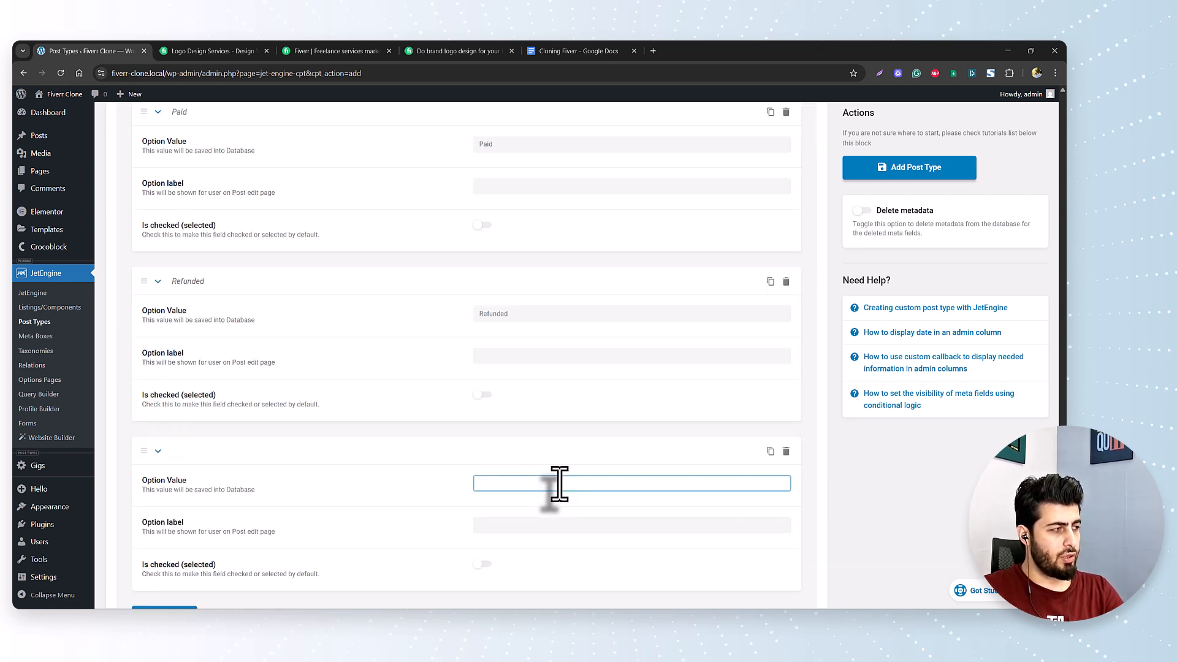
pyautogui.write('Review')
pyautogui.press('Tab')
pyautogui.scroll(-3, 674, 392)
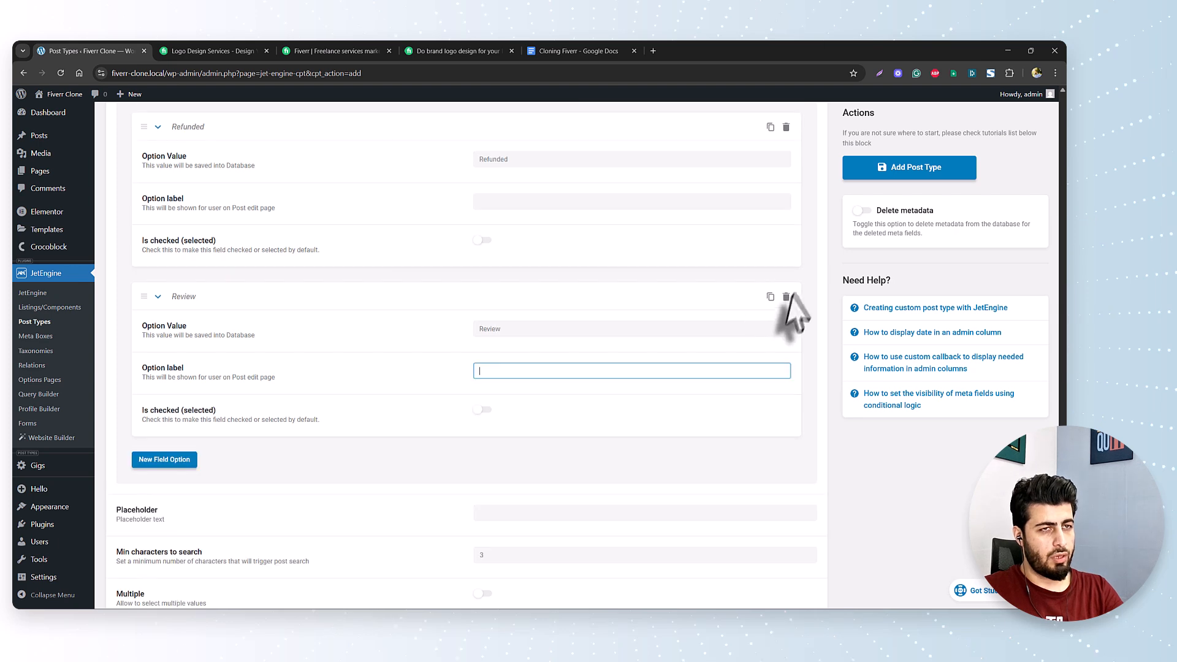
pyautogui.click(787, 296)
pyautogui.click(780, 283)
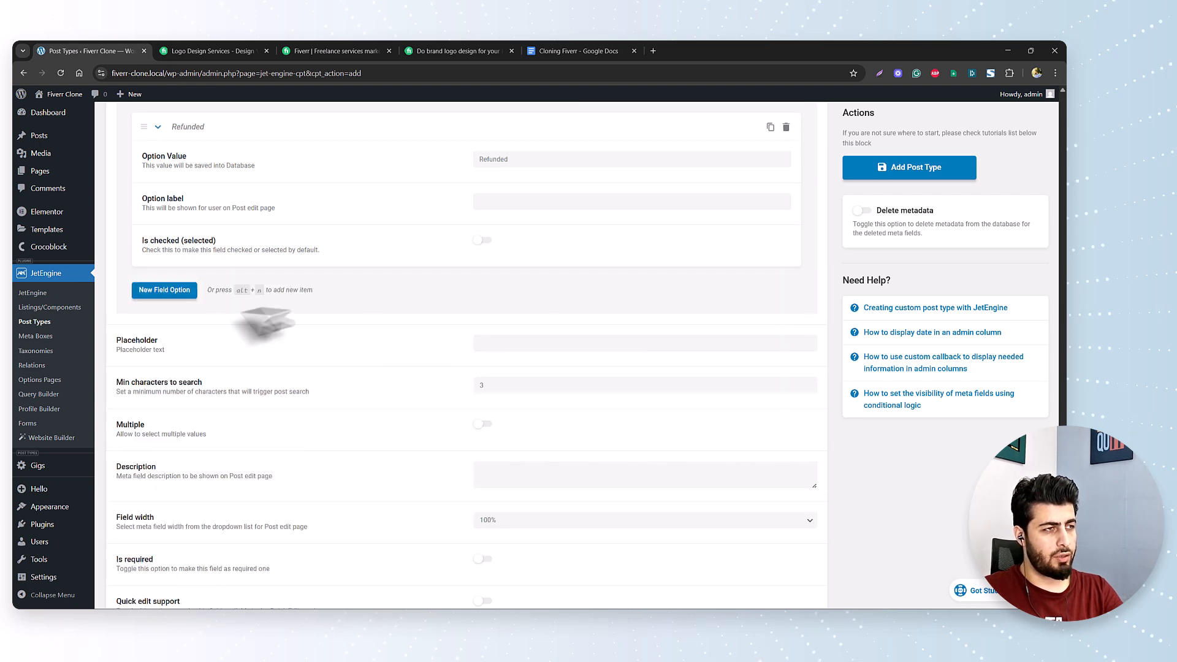
# Add a meta field labelled "Review" with the ID review and set its field type to Textarea
pyautogui.scroll(-5, 355, 400)
pyautogui.scroll(5, 227, 324)
pyautogui.scroll(-5, 233, 355)
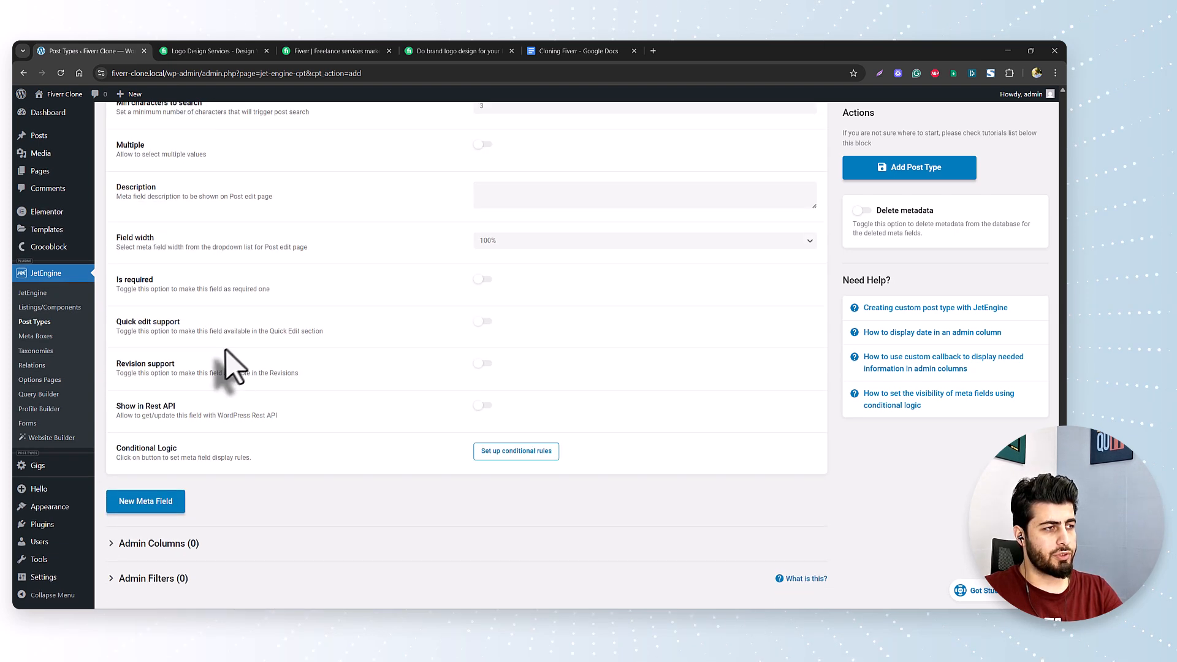
pyautogui.click(153, 485)
pyautogui.scroll(-3, 484, 386)
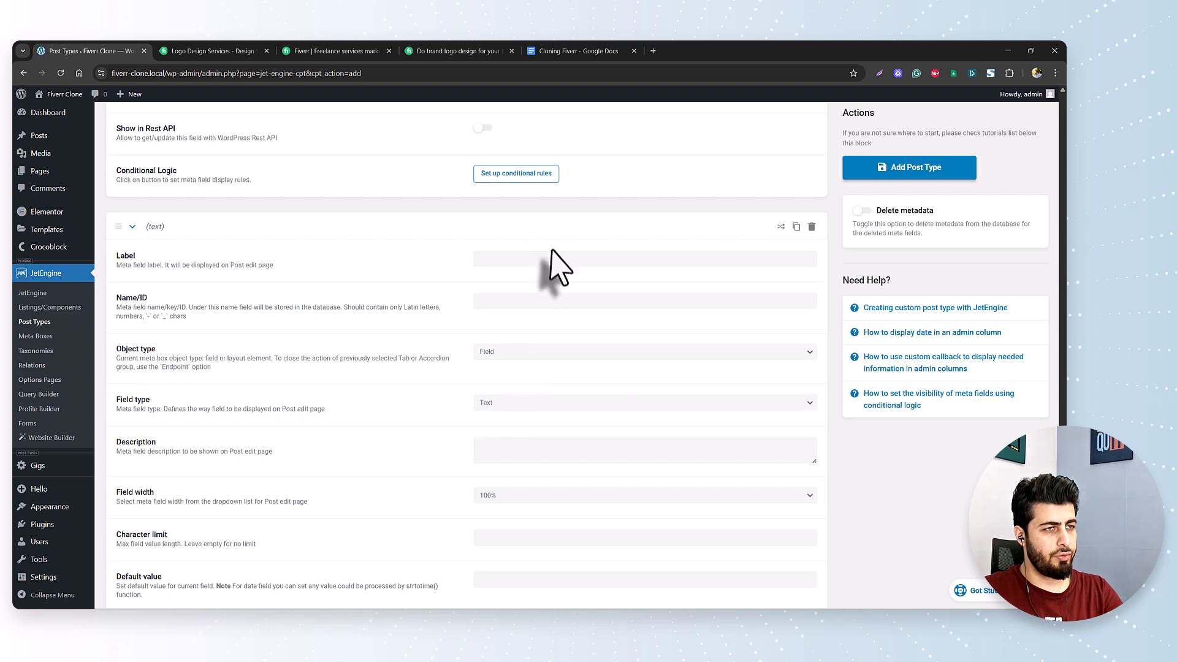
pyautogui.click(533, 403)
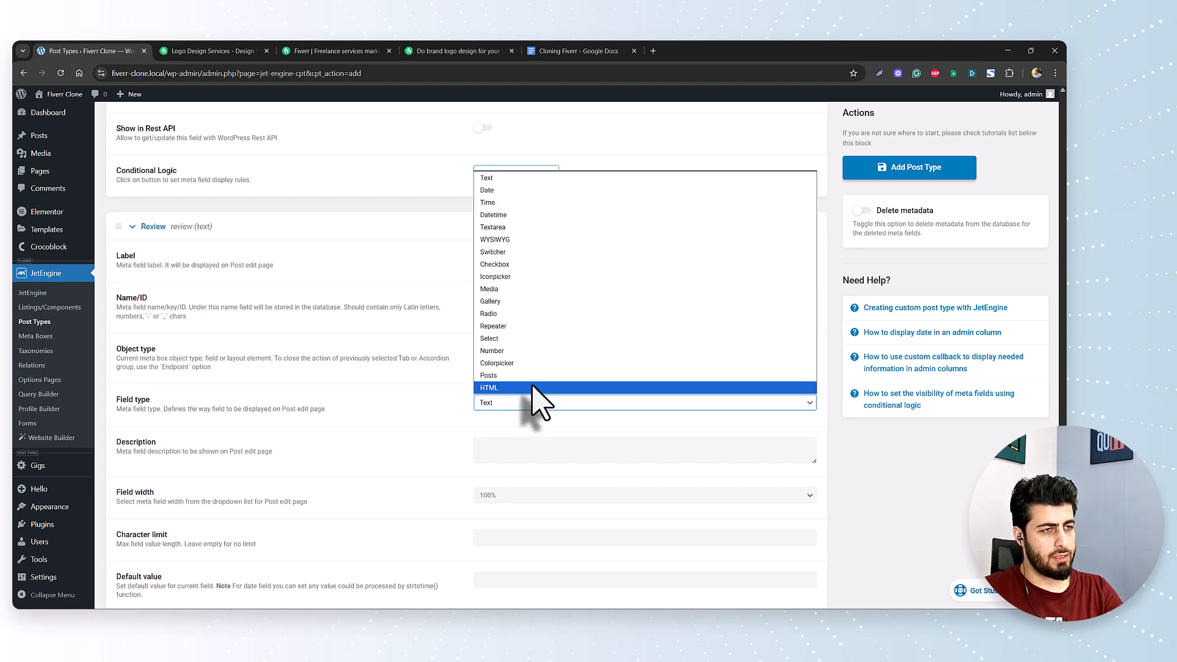
pyautogui.click(532, 227)
pyautogui.scroll(-3, 417, 432)
pyautogui.scroll(-3, 441, 457)
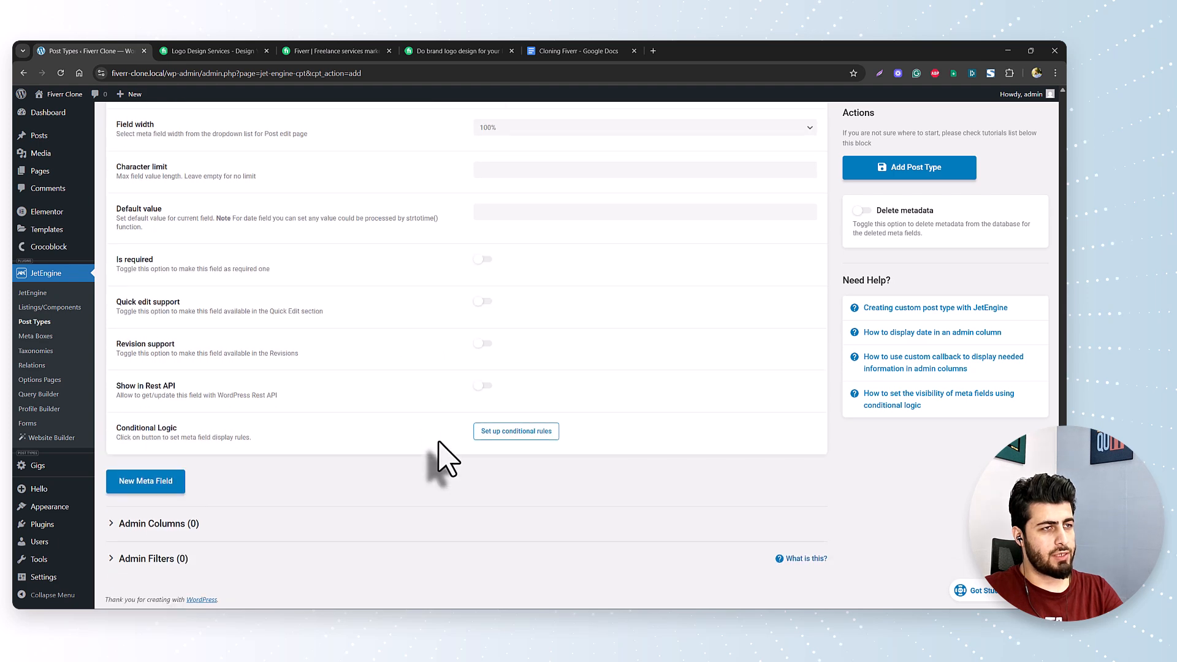
# Add a meta field labelled "Rating" with the ID rating and set its field type to Number
pyautogui.click(170, 483)
pyautogui.click(487, 516)
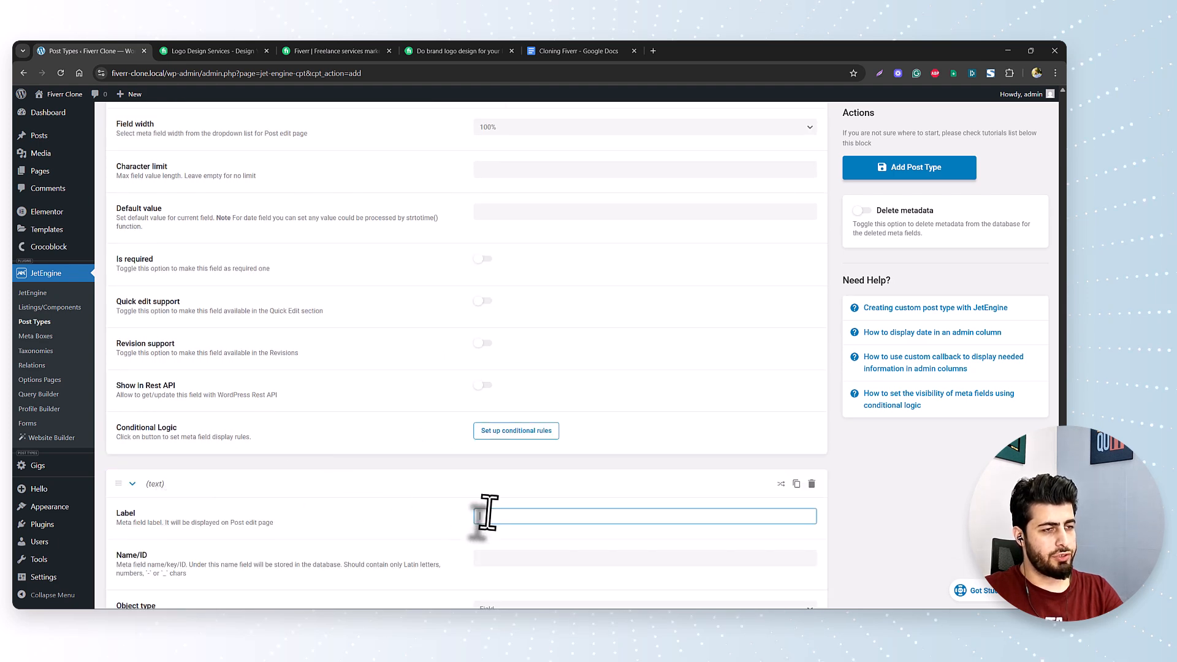
pyautogui.write('Rating')
pyautogui.press('Tab')
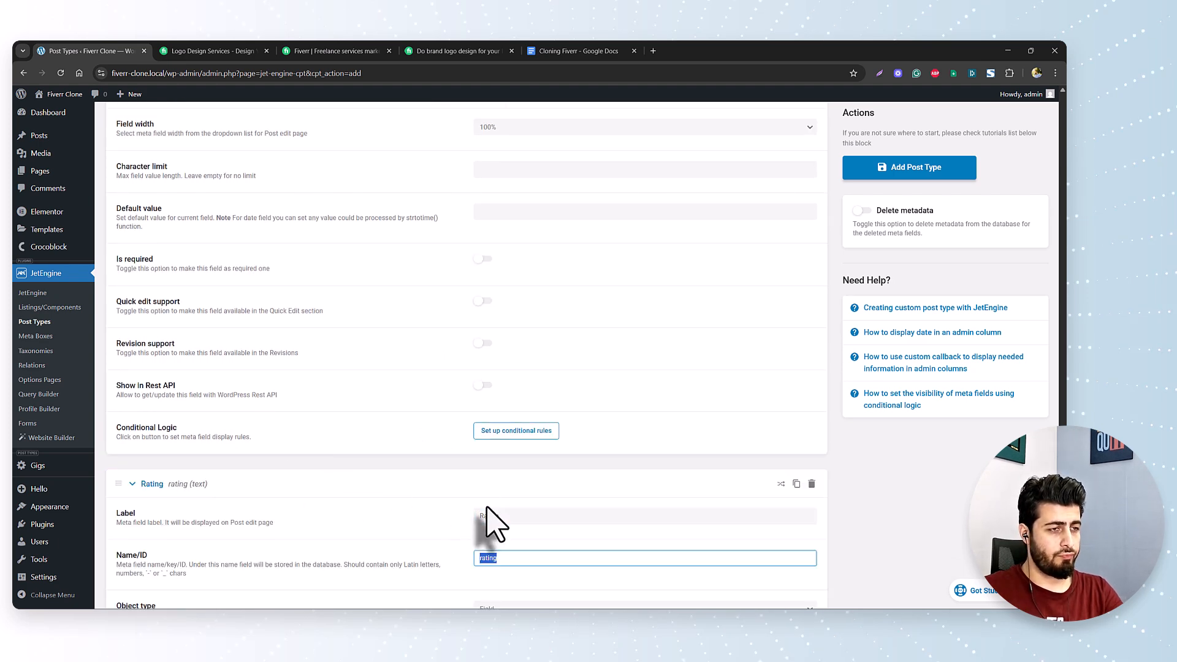
pyautogui.scroll(-3, 567, 490)
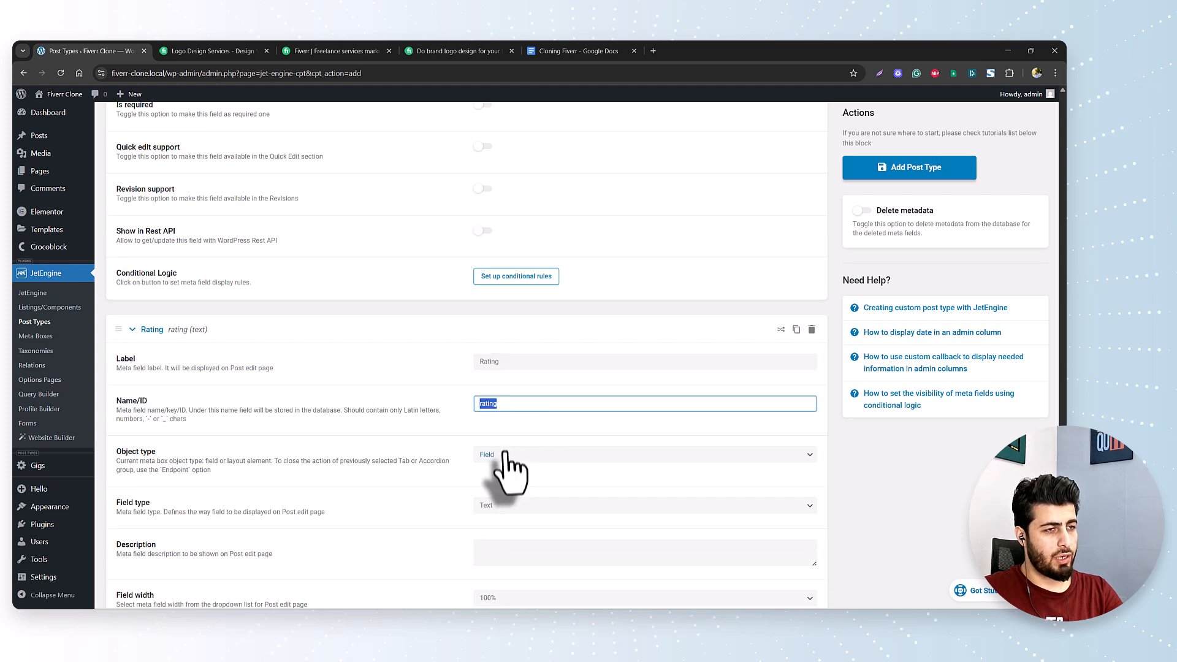
pyautogui.click(517, 507)
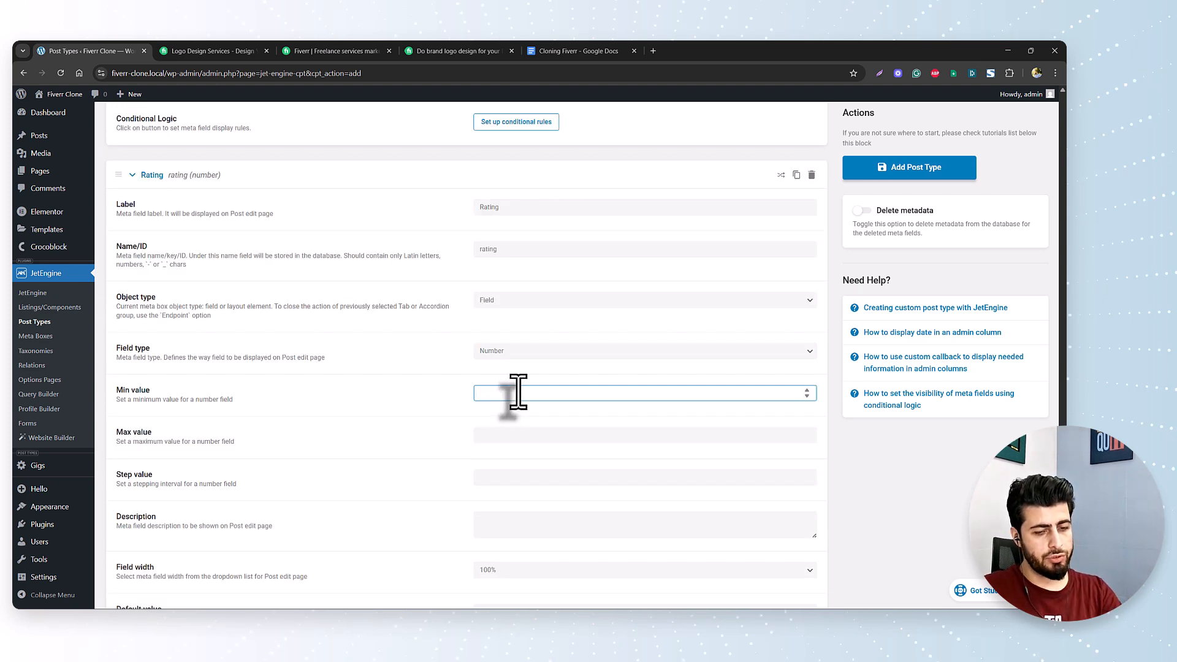
# Set the Rating field's minimum value to 1, maximum to 5 and step to 1, and save the Orders post type
pyautogui.click(523, 434)
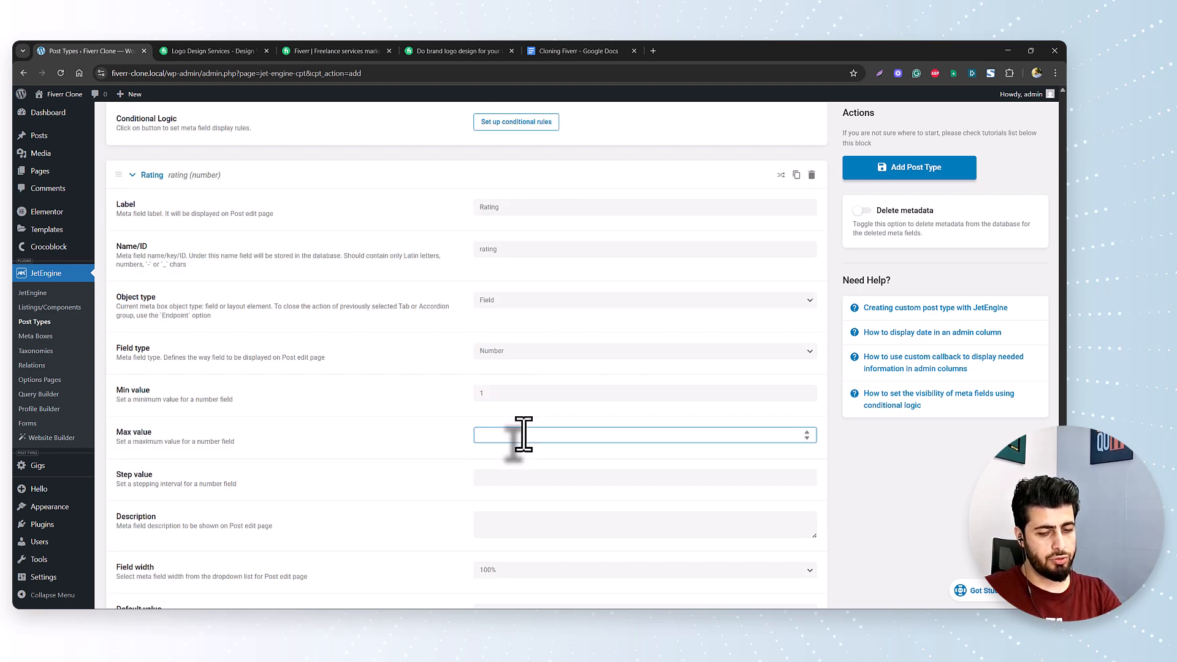
pyautogui.write('5')
pyautogui.click(497, 478)
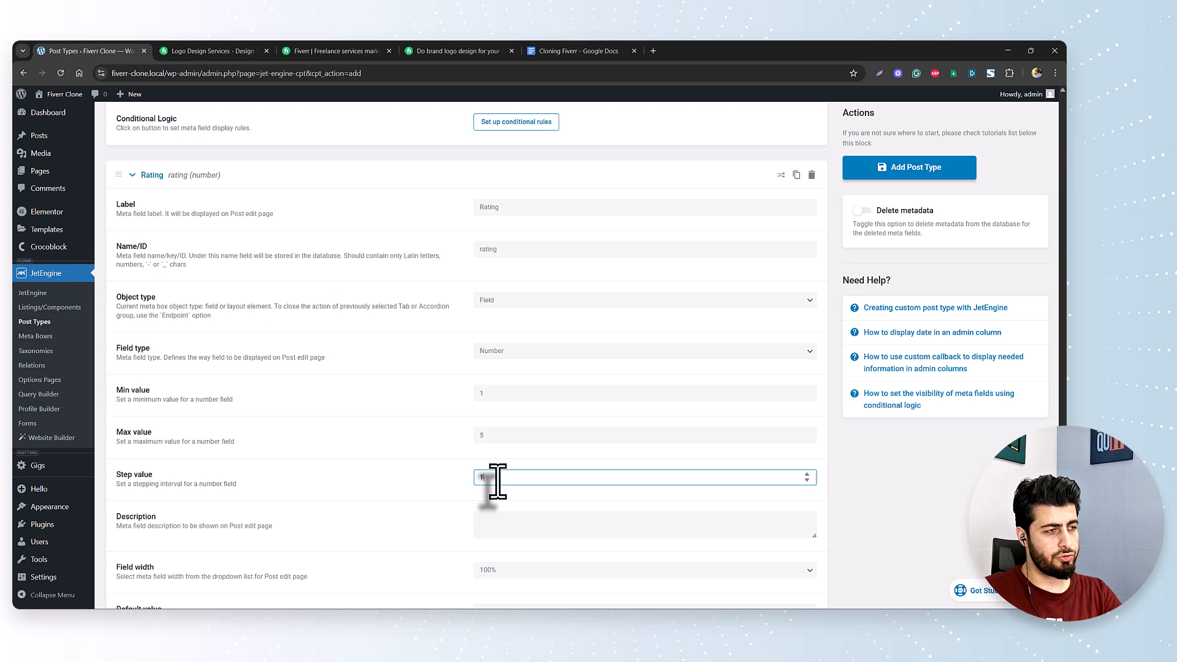
pyautogui.click(451, 494)
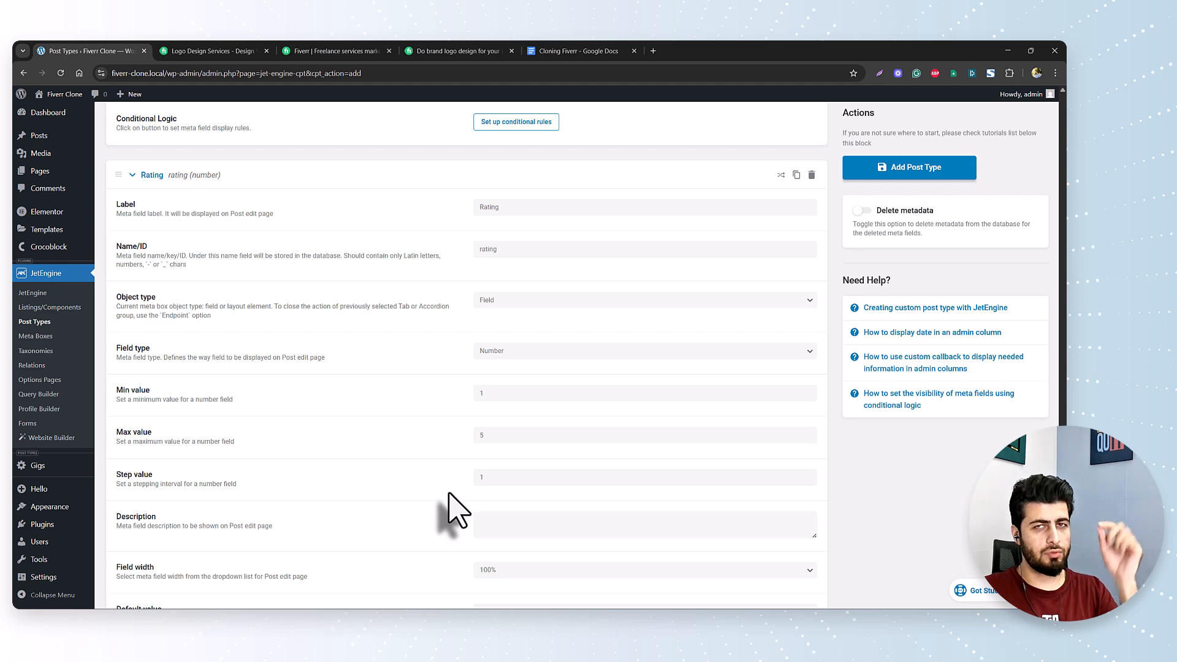
pyautogui.scroll(-7, 457, 515)
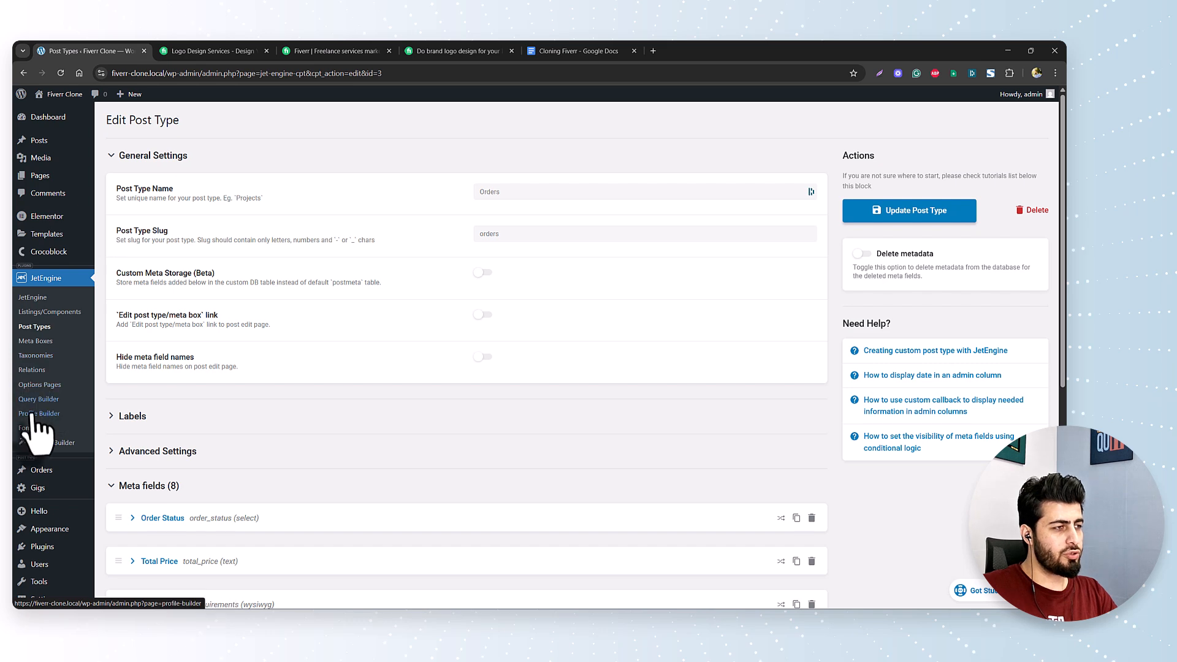
# Start a new JetEngine relation named "User to Orders" with Users as the parent object
pyautogui.click(34, 370)
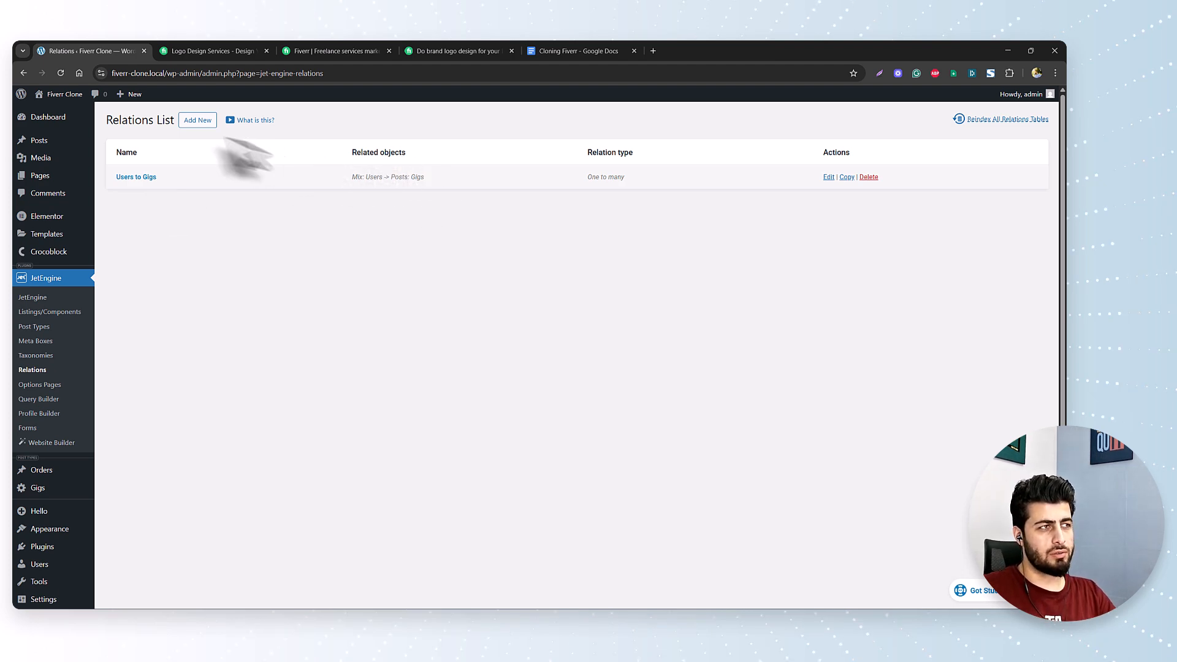
pyautogui.click(198, 120)
pyautogui.click(513, 192)
pyautogui.write('User to Ord')
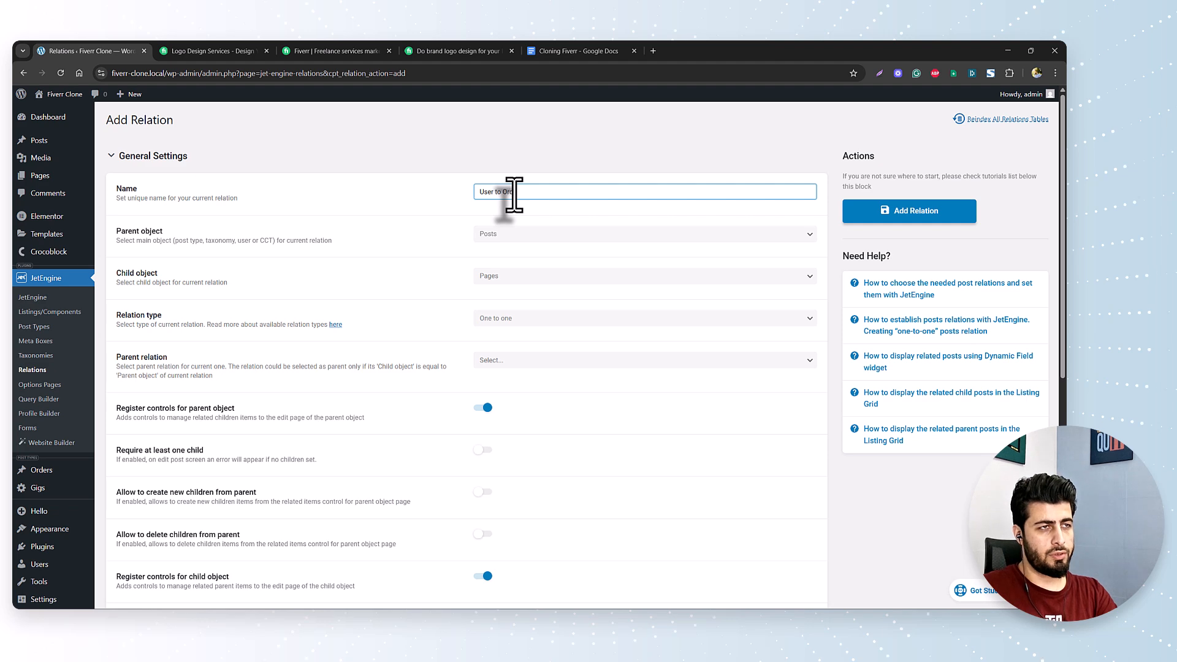
pyautogui.write('ers')
pyautogui.press('Tab')
pyautogui.click(544, 235)
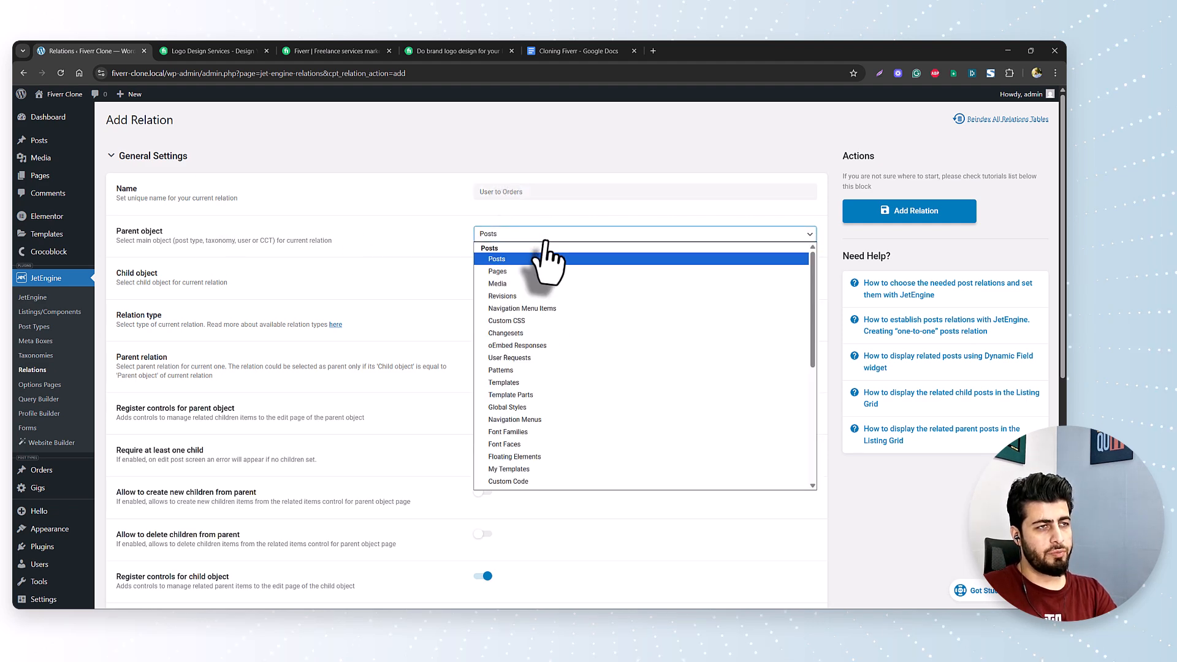
pyautogui.scroll(-5, 589, 485)
pyautogui.click(524, 481)
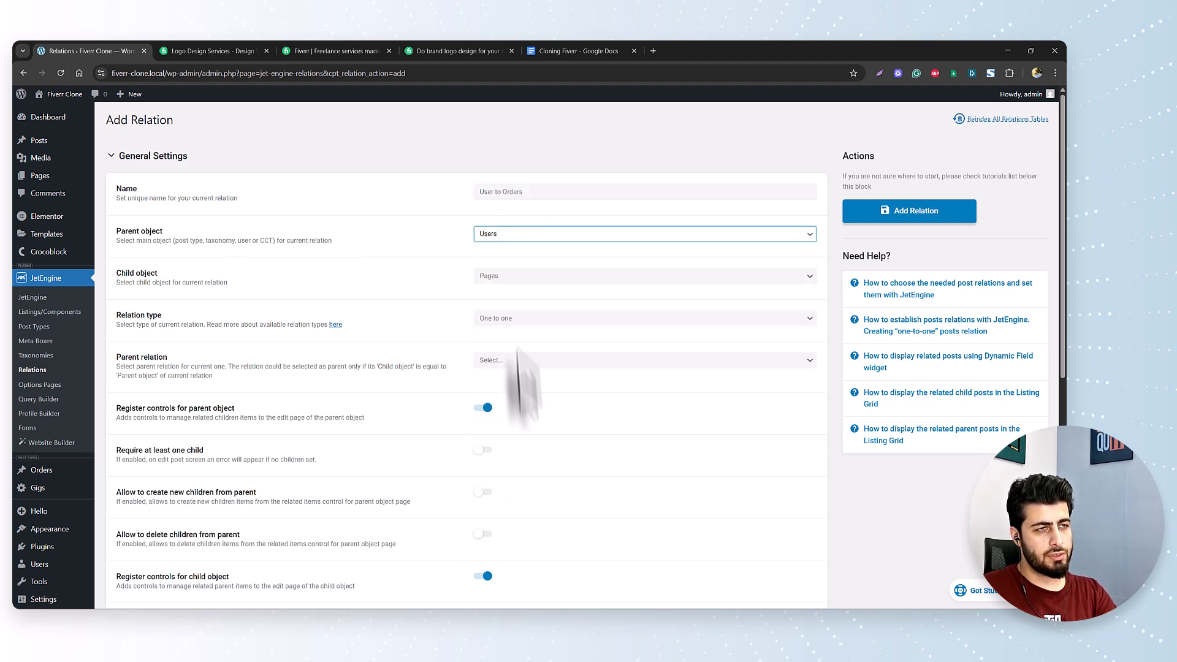
# Set the relation's child object to Orders and its type to One to many, save it and return to the relations list
pyautogui.click(519, 277)
pyautogui.scroll(-8, 583, 367)
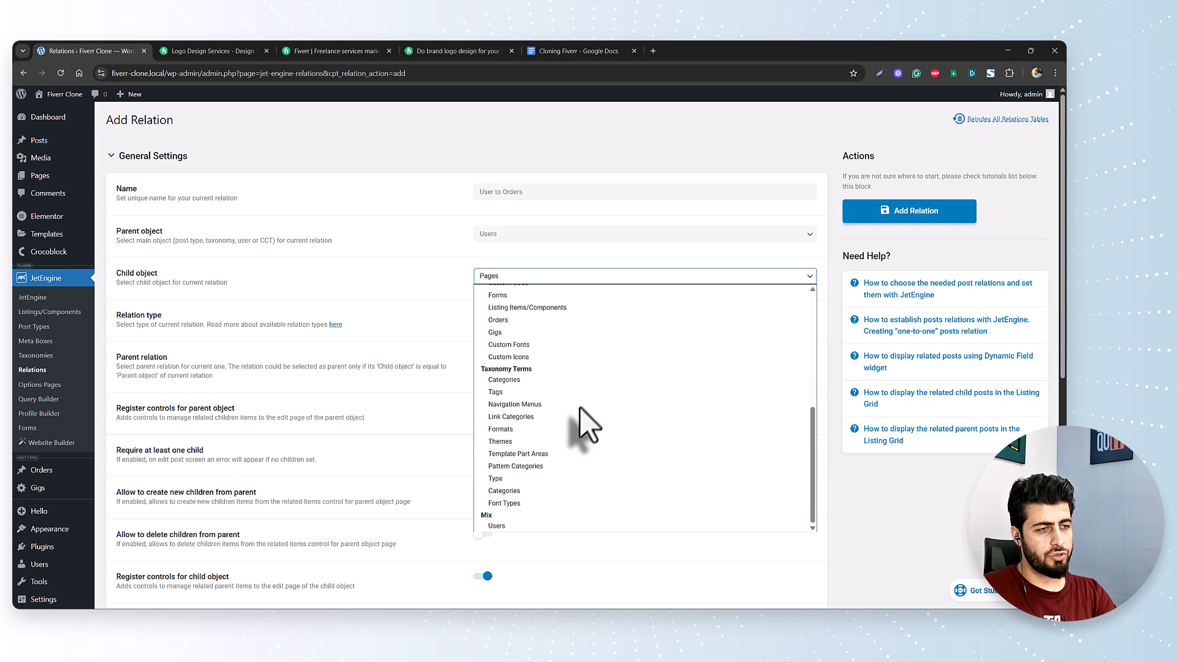
pyautogui.scroll(3, 582, 429)
pyautogui.click(528, 436)
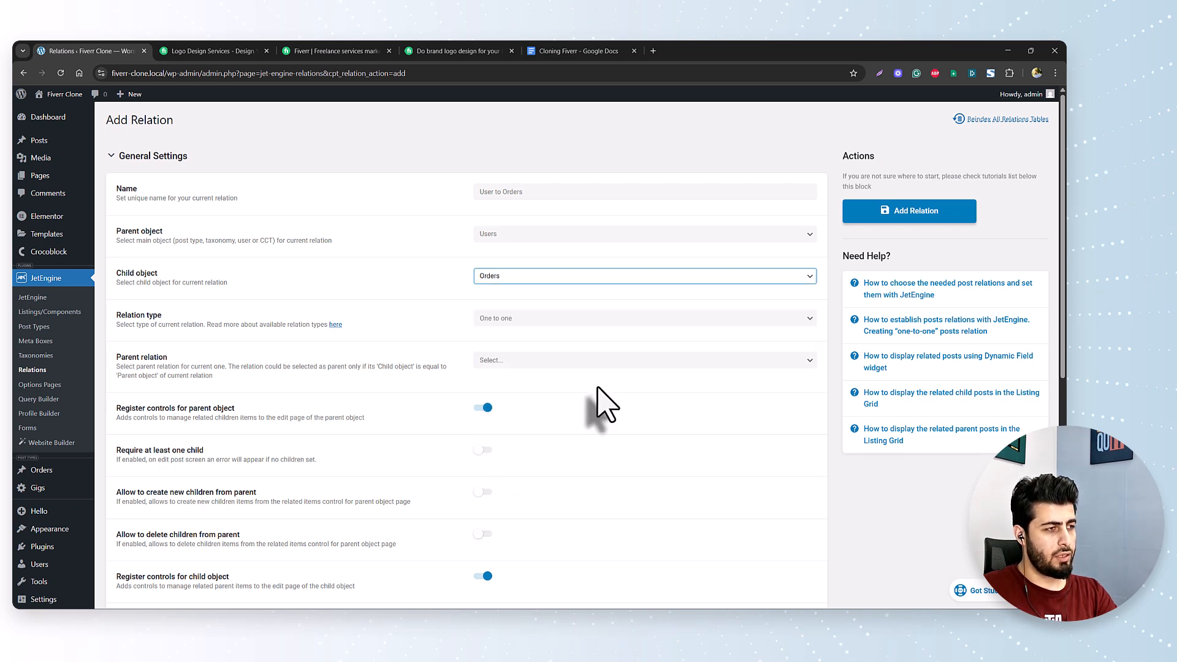
pyautogui.click(524, 318)
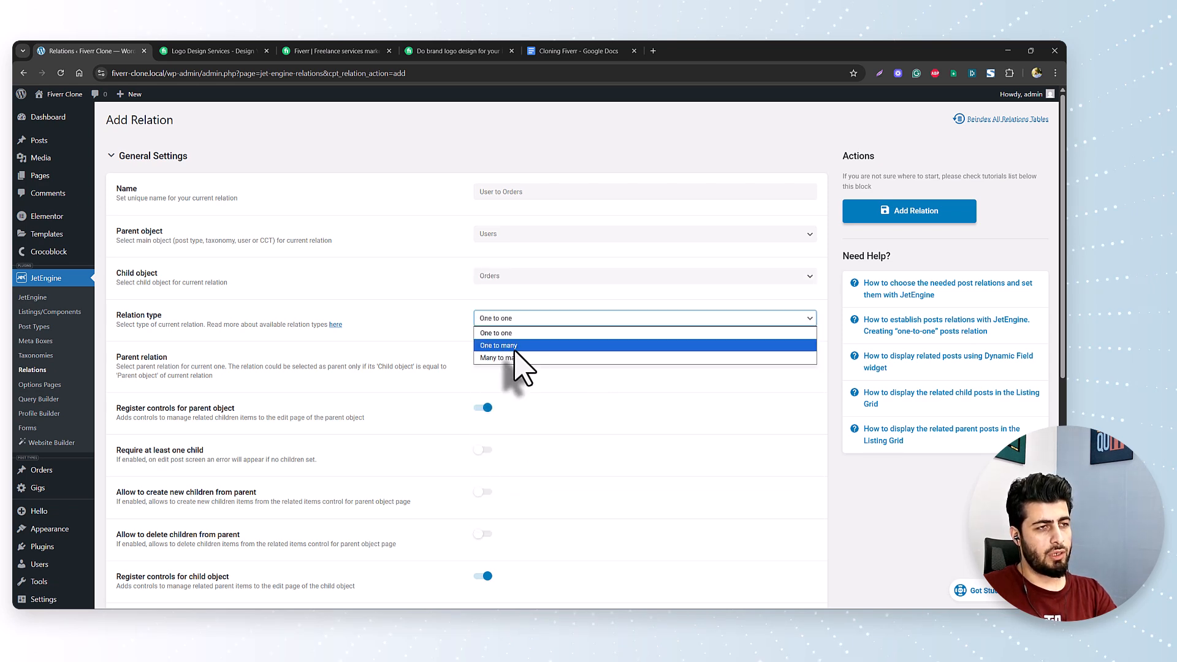
pyautogui.click(514, 346)
pyautogui.scroll(-5, 517, 368)
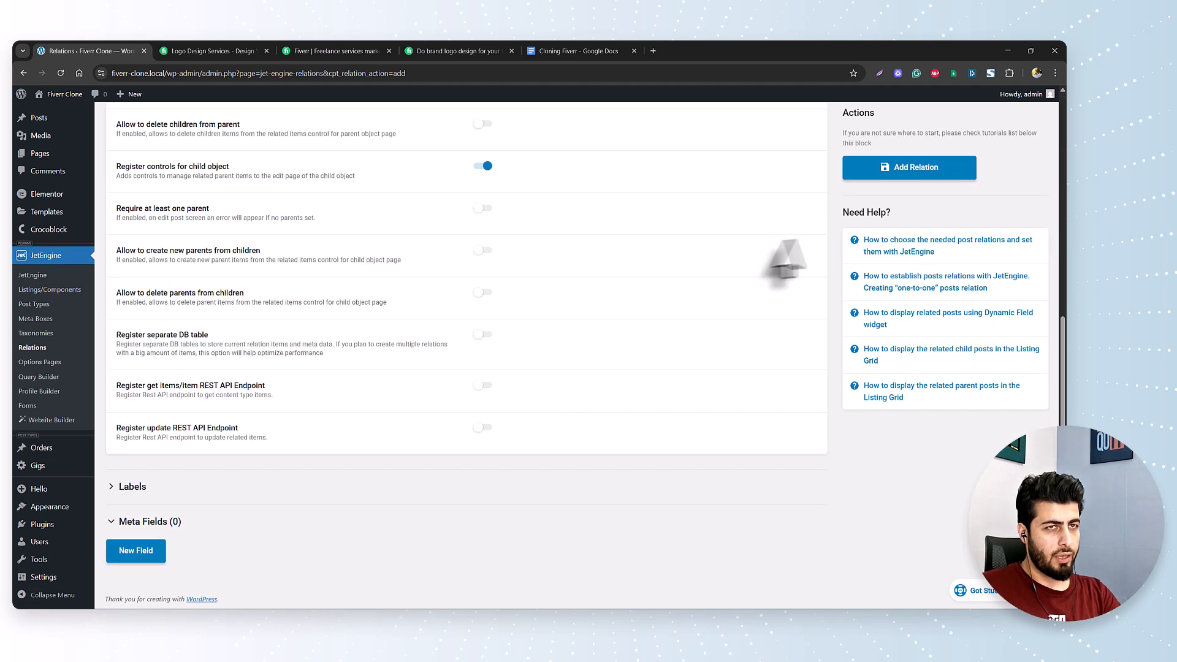
pyautogui.scroll(5, 644, 367)
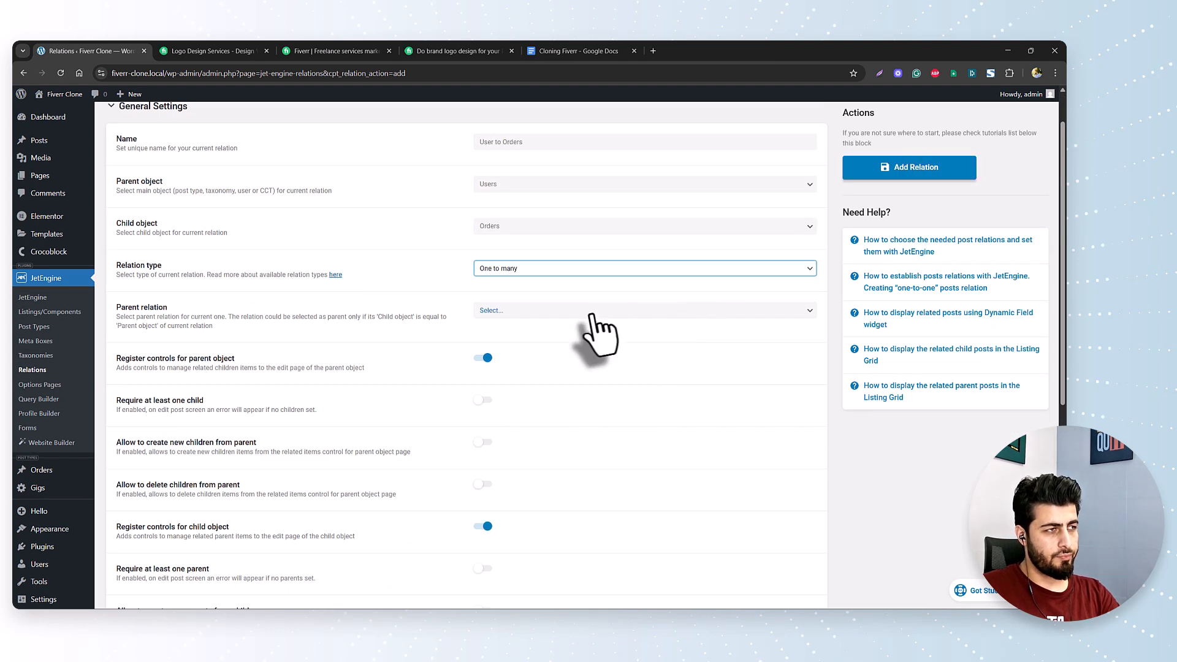
pyautogui.click(32, 369)
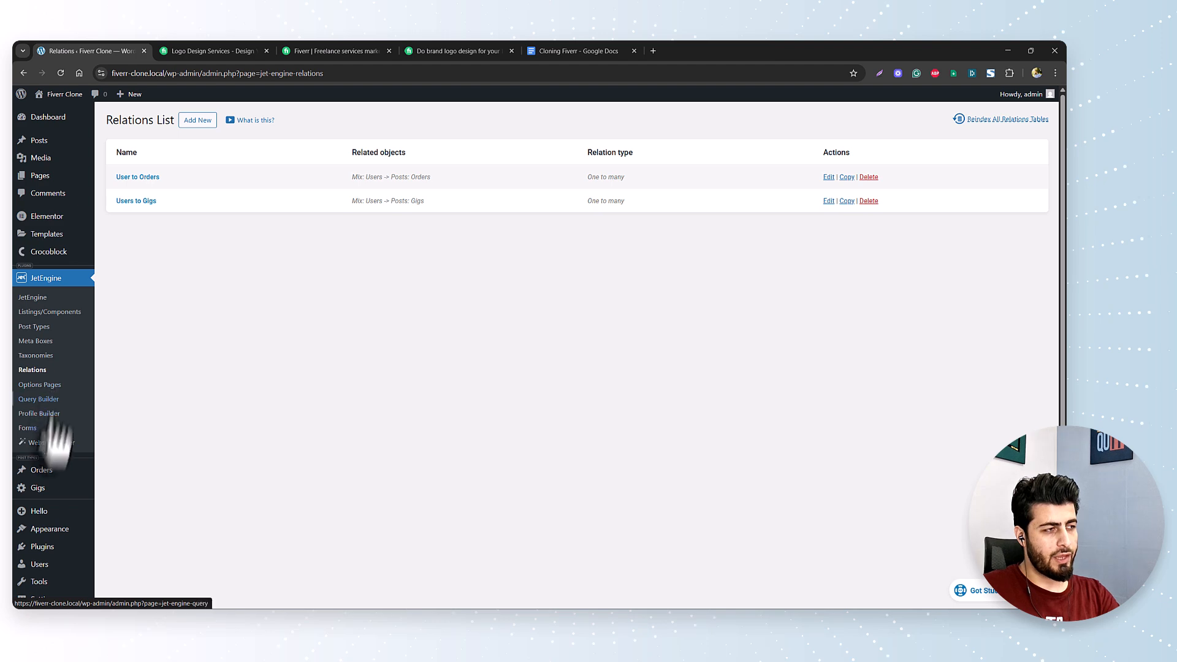
# Open the Gigs post type's label settings and set the singular name to "Gig"
pyautogui.click(34, 326)
pyautogui.click(122, 198)
pyautogui.click(119, 279)
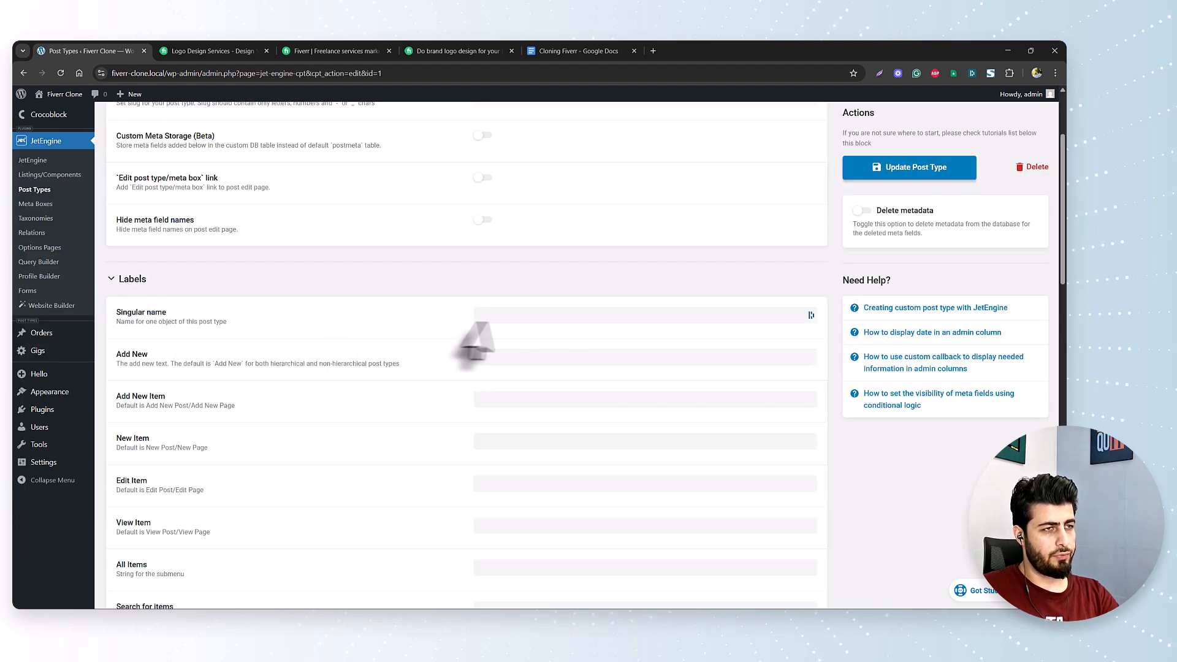
pyautogui.click(498, 315)
pyautogui.write('Gig')
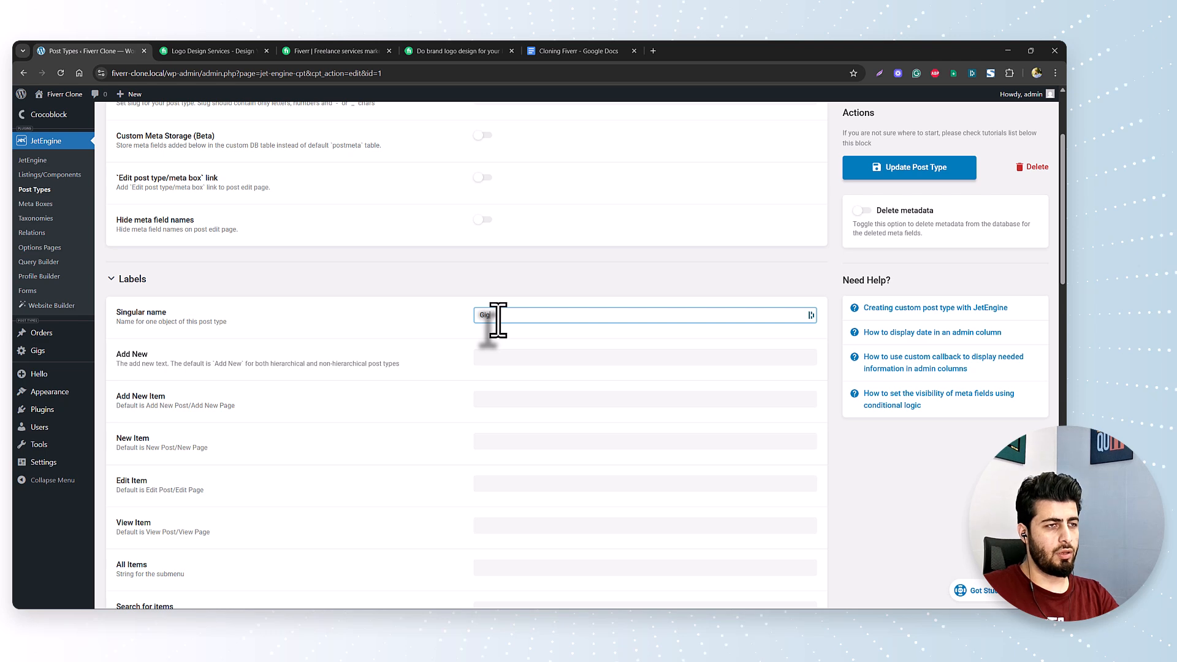
# Set the add, new, edit, view and all-items labels to "Add New Gig", "New Gig", "Edit Gig", "View Gig" and "All Gigs"
pyautogui.press('Tab')
pyautogui.write('Add New Gig')
pyautogui.press('Tab')
pyautogui.write('Add New Gig')
pyautogui.press('Tab')
pyautogui.write('New Gig')
pyautogui.press('Tab')
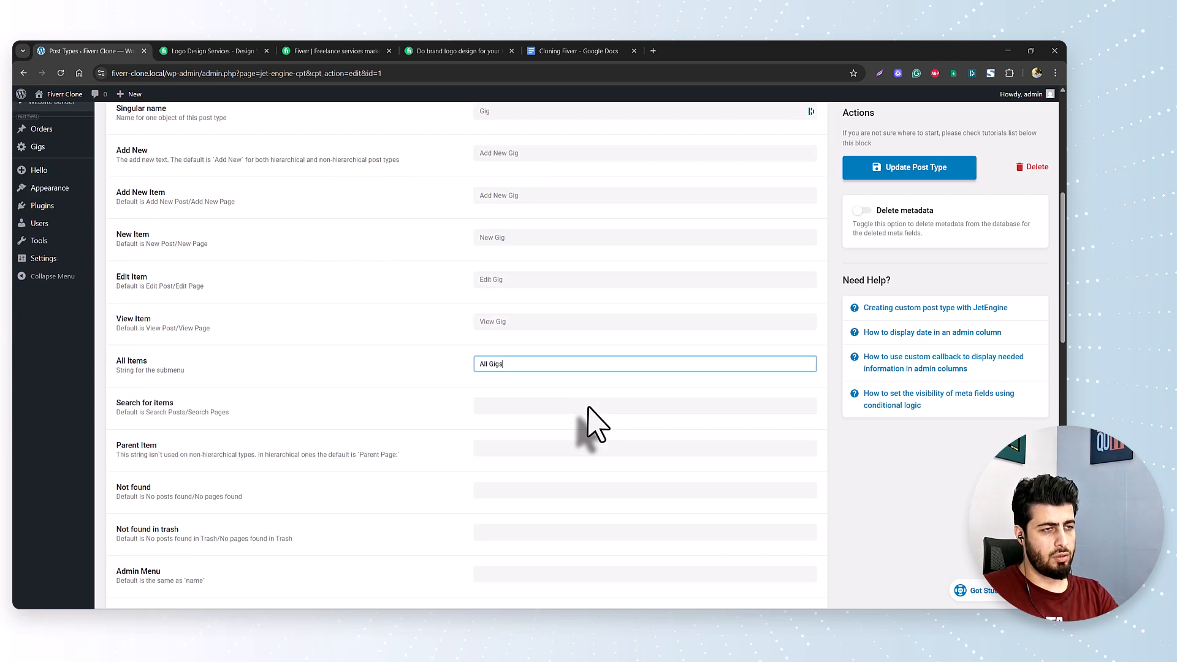
# Set the search, parent, not-found and trash labels to "Search for Gigs", "Parent Gig", "No Gigs found" and "No Gigs found in trash"
pyautogui.press('Tab')
pyautogui.write('Search for Gigs')
pyautogui.press('Tab')
pyautogui.write('Parent Gig')
pyautogui.press('Tab')
pyautogui.write('No Gigs found')
pyautogui.press('Tab')
pyautogui.write('No Gigs found in trash')
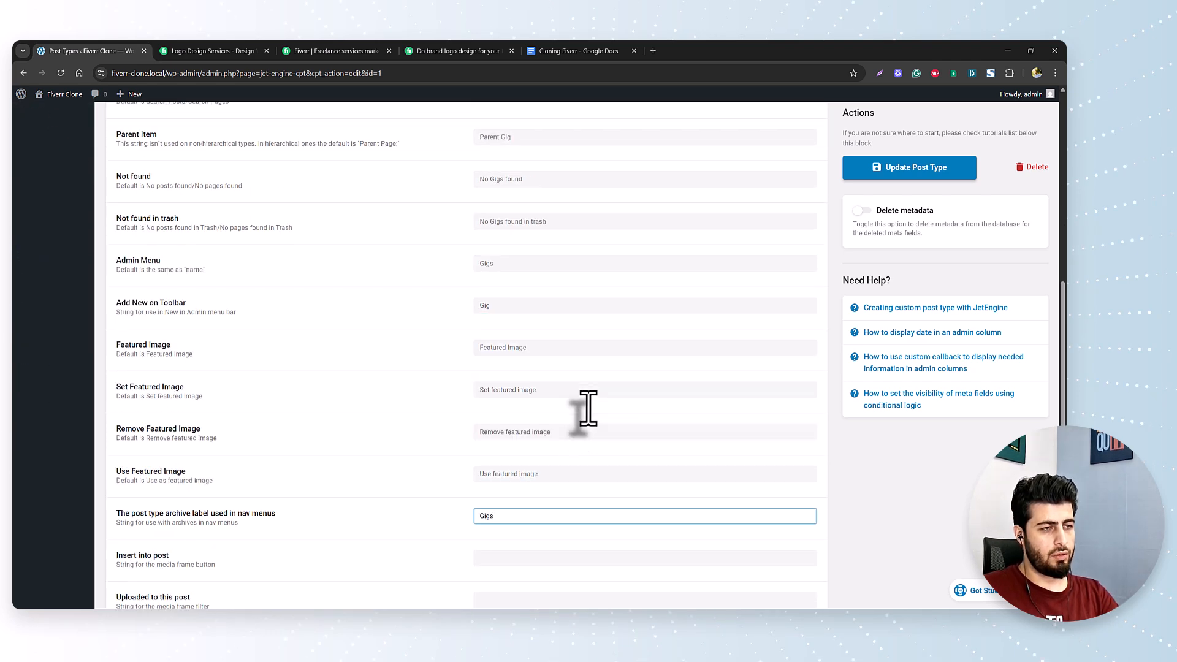
# Set the media frame labels to "Insert into Gig" and "Uploaded to this Gig", and update the Gigs post type
pyautogui.scroll(-4, 588, 408)
pyautogui.press('Tab')
pyautogui.write('Insert into Gig')
pyautogui.press('Tab')
pyautogui.write('Uploaded to this Gig')
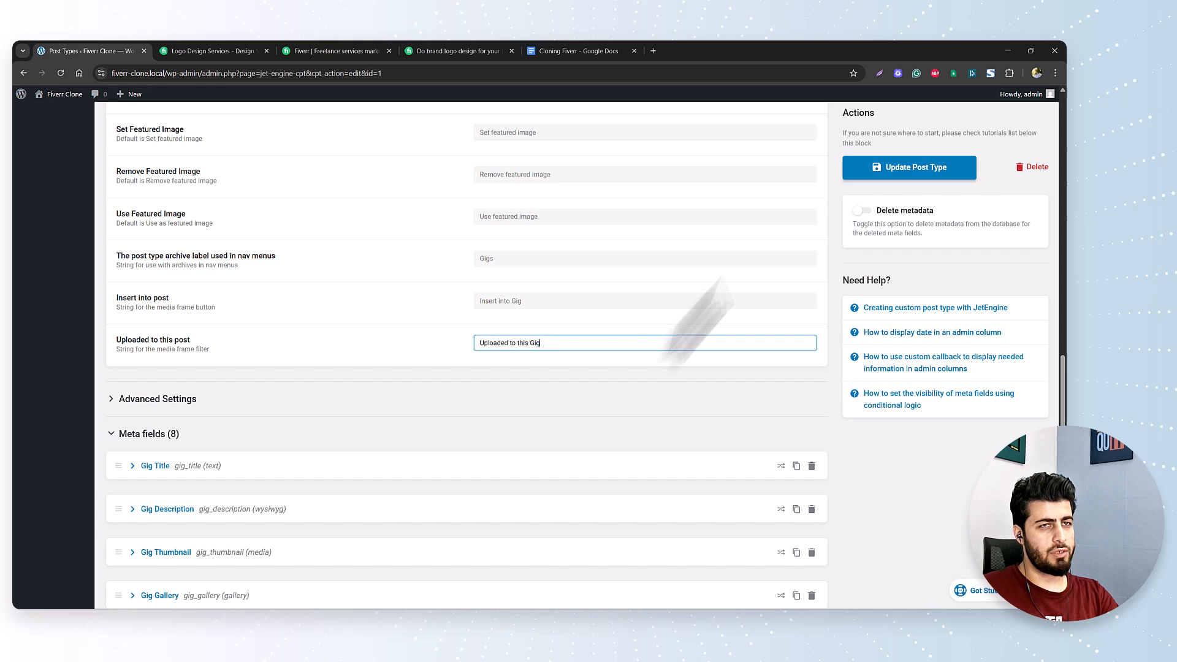
pyautogui.click(906, 175)
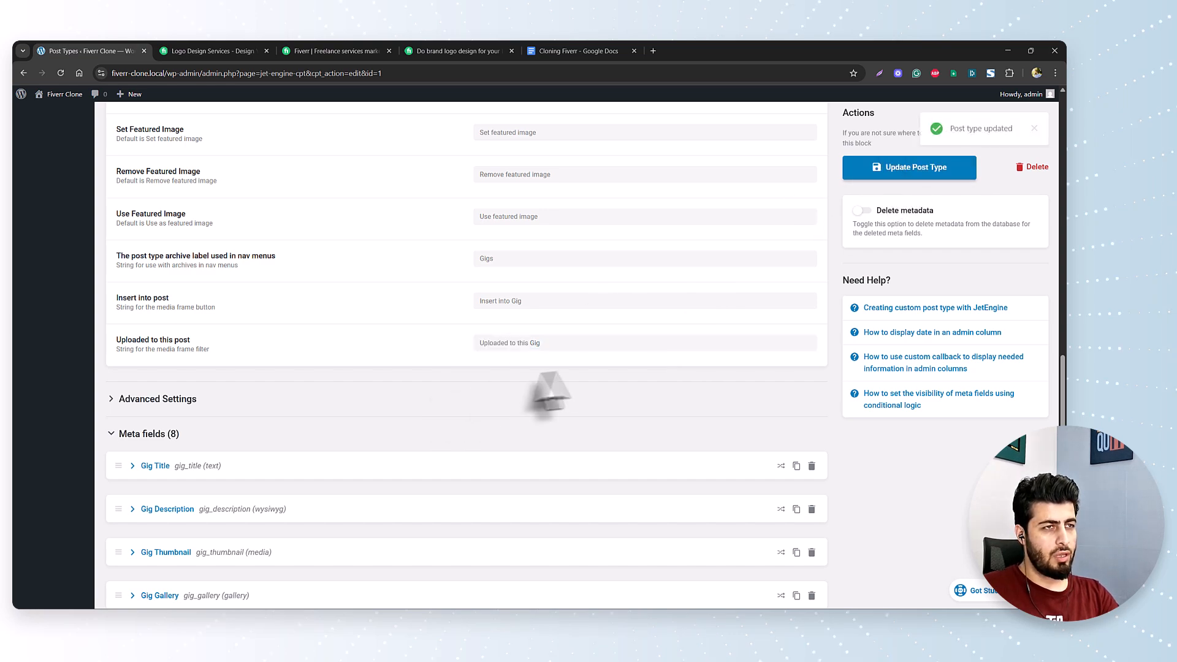
# Add a meta field labelled "Pricing" with the ID pricing to the Gigs post type and set its field type to Repeater
pyautogui.scroll(10, 547, 392)
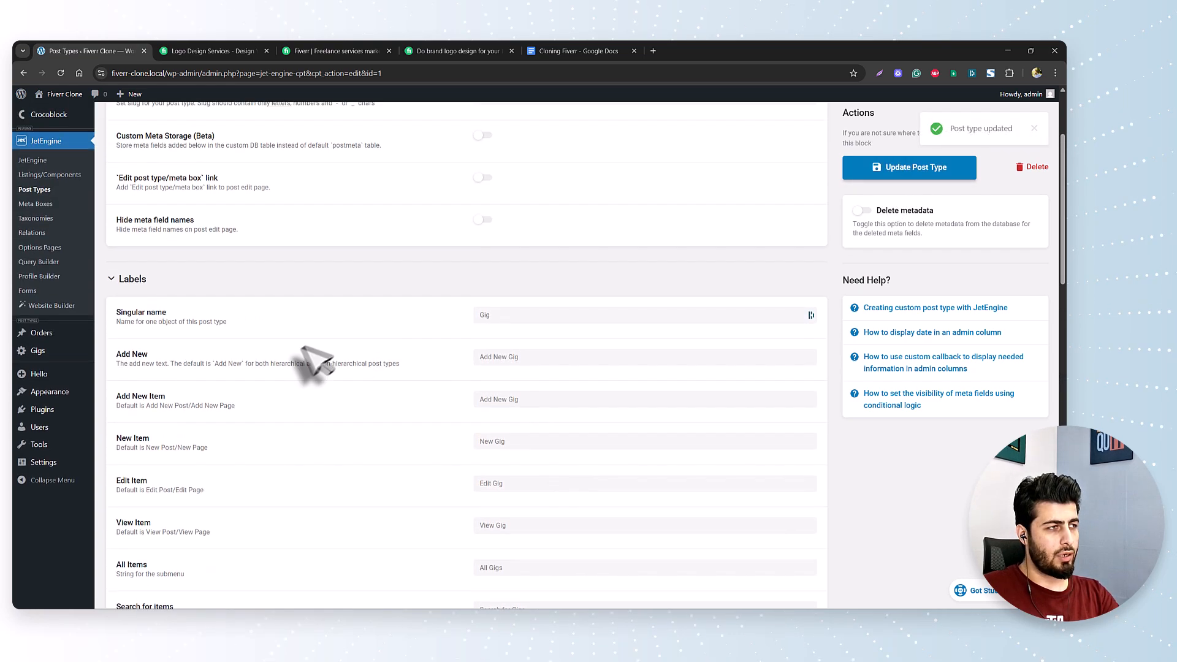
pyautogui.scroll(5, 302, 348)
pyautogui.scroll(-20, 297, 368)
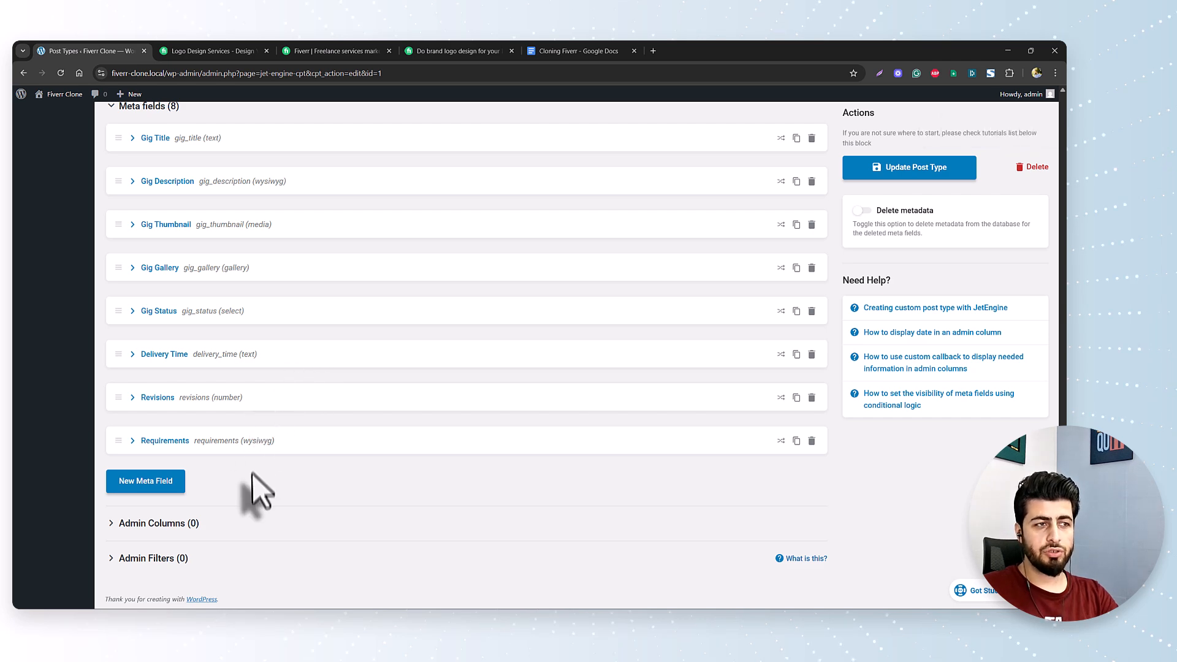
pyautogui.click(150, 484)
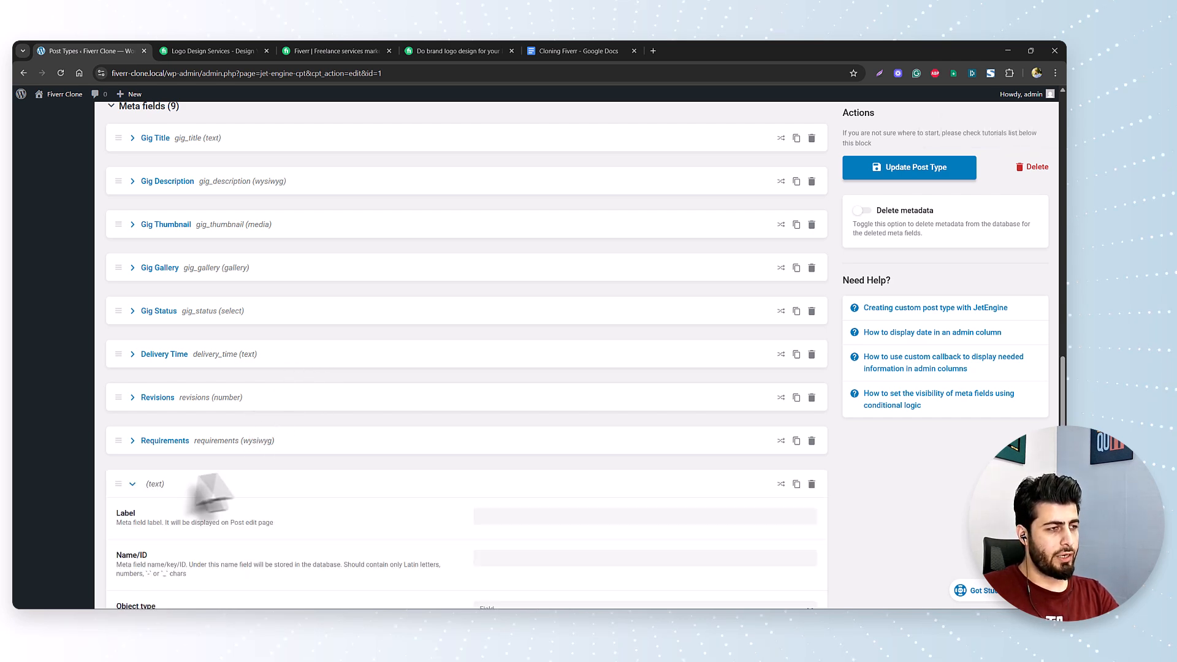
pyautogui.scroll(-4, 300, 466)
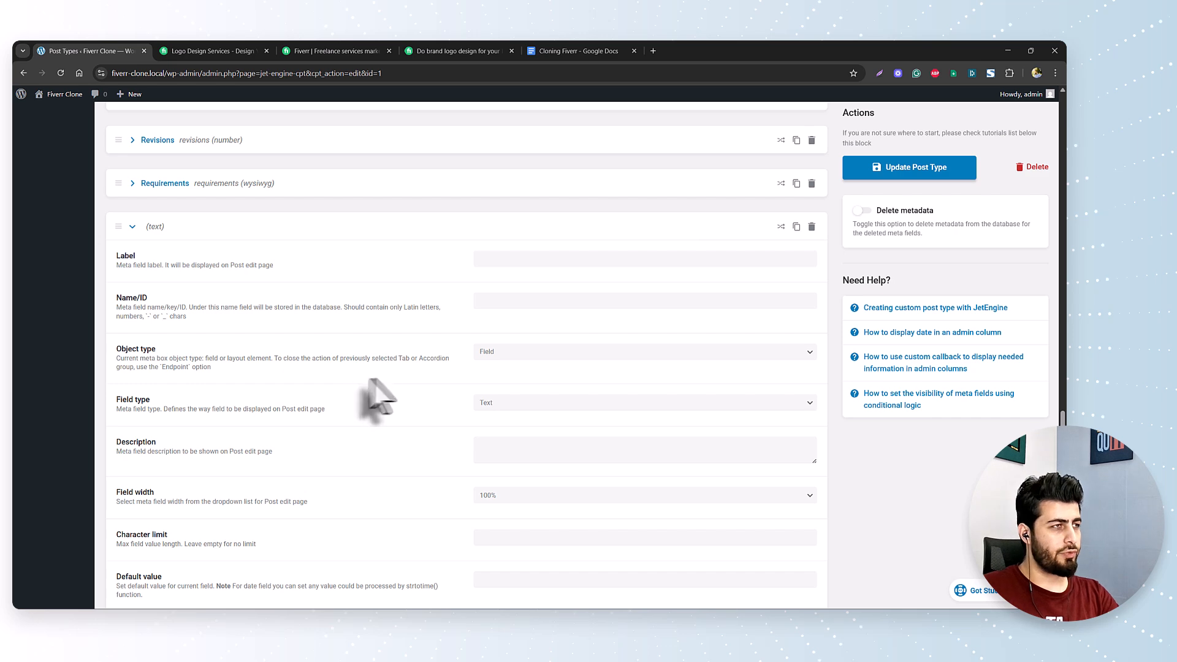
pyautogui.click(507, 263)
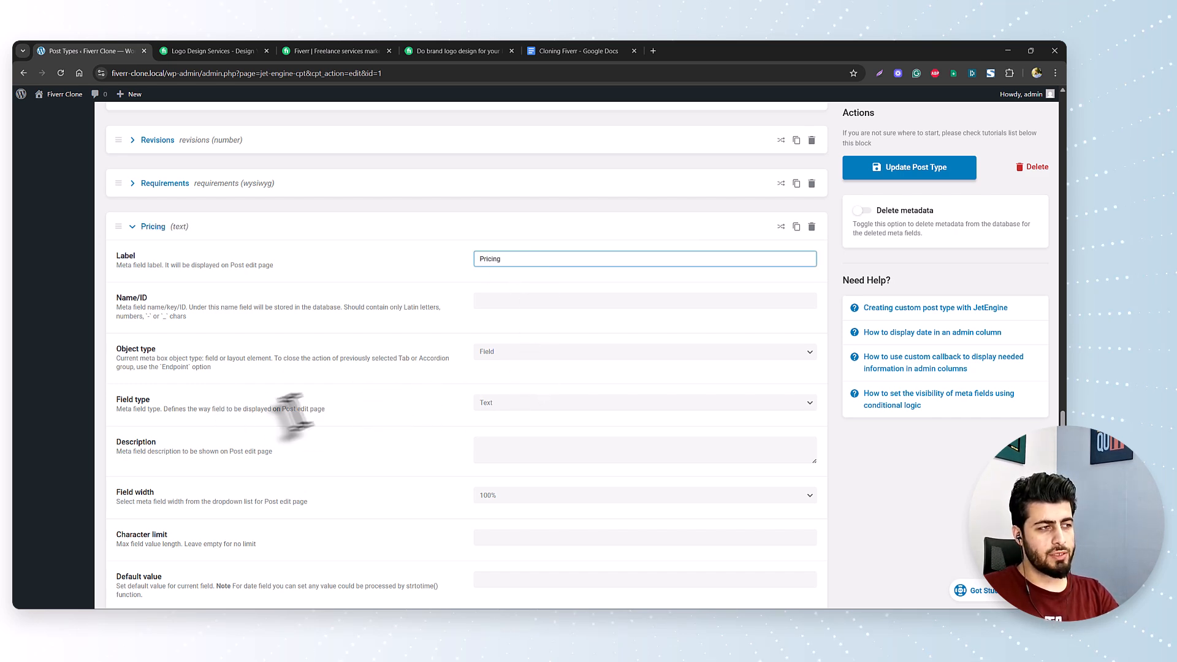
pyautogui.click(611, 403)
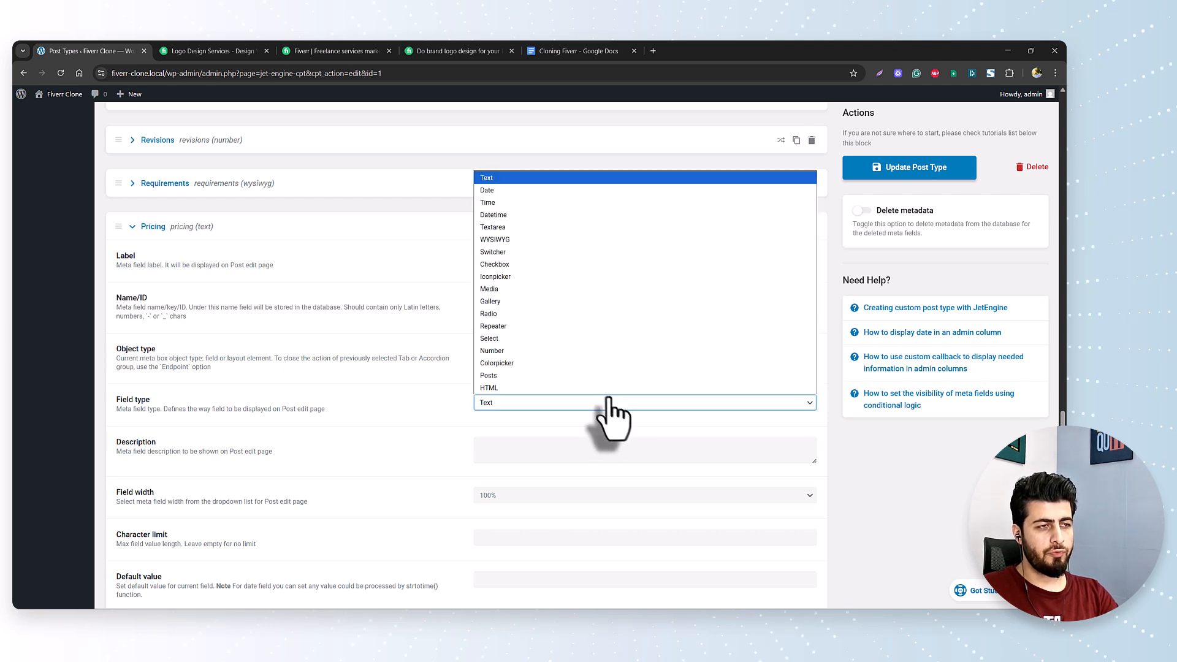
pyautogui.click(521, 326)
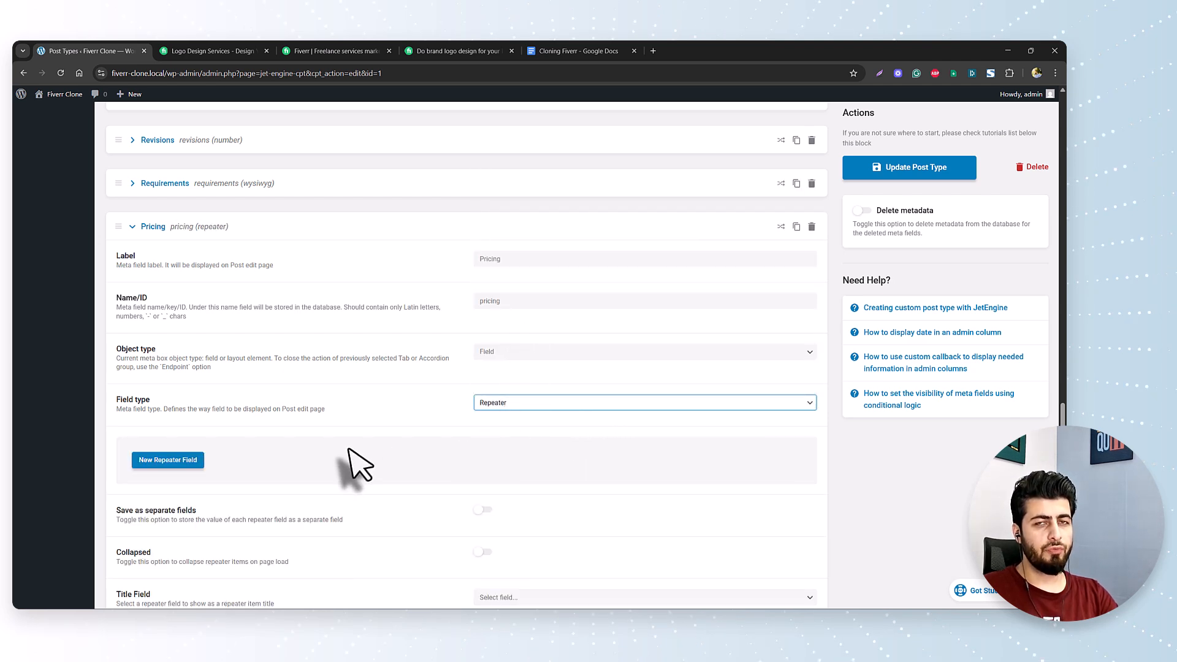
# Add a repeater field labelled "Tier Name" with the name tier_name inside the Pricing field
pyautogui.scroll(-2, 348, 454)
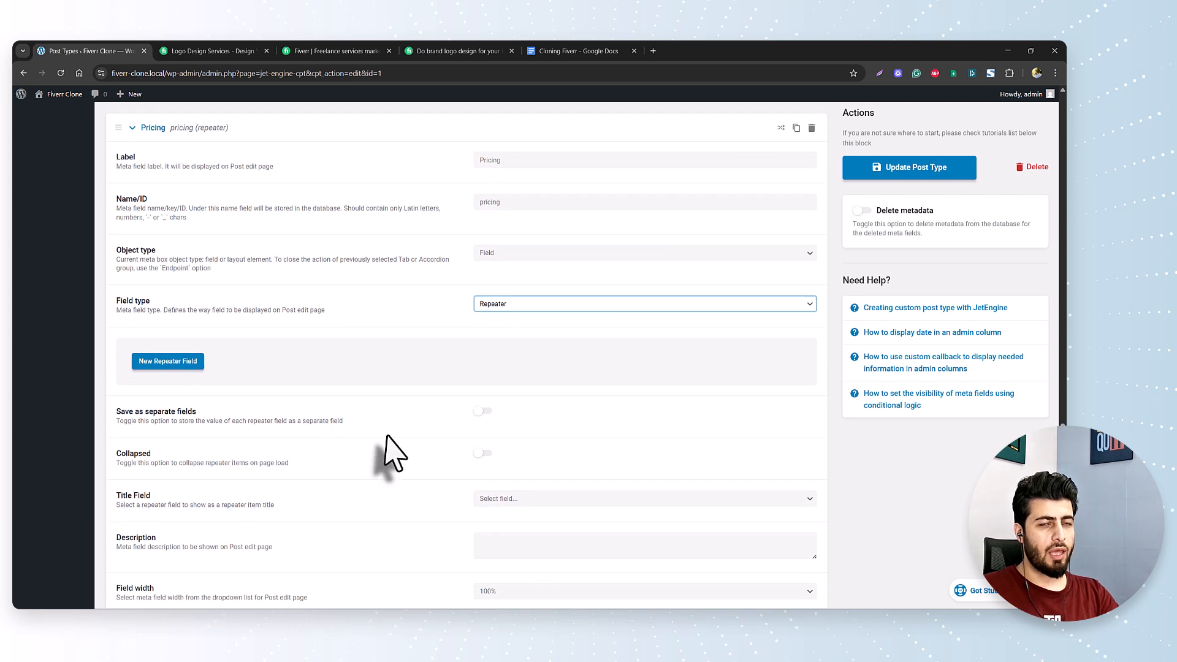
pyautogui.click(130, 372)
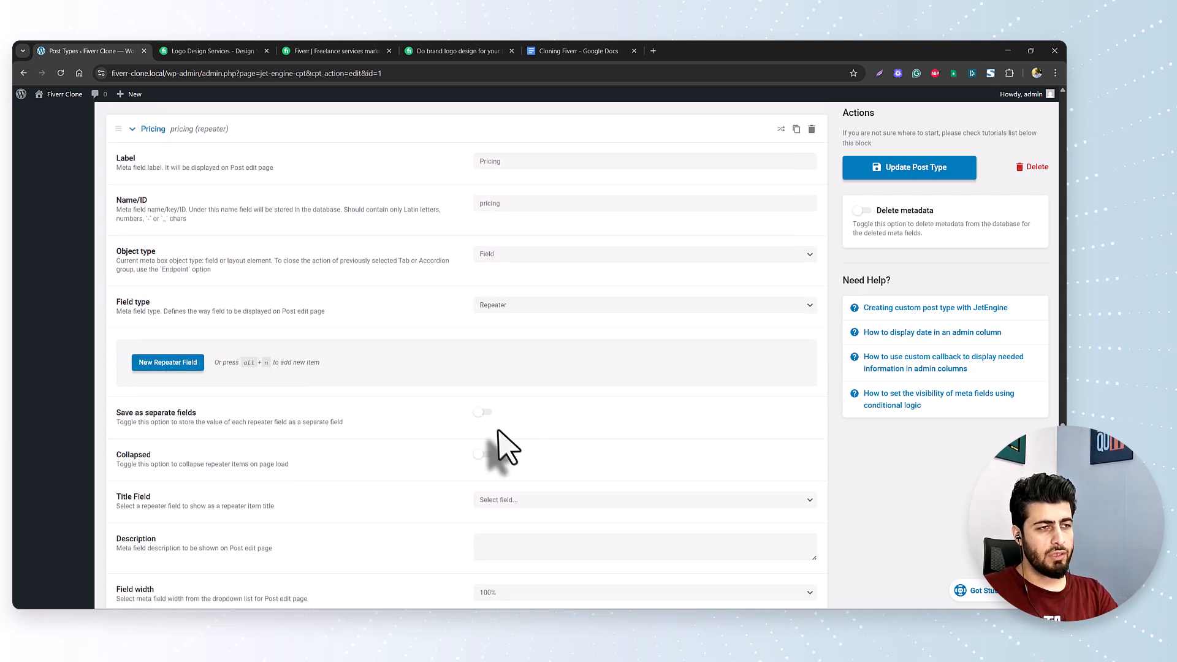
pyautogui.scroll(-1, 454, 368)
pyautogui.scroll(2, 546, 366)
pyautogui.click(160, 409)
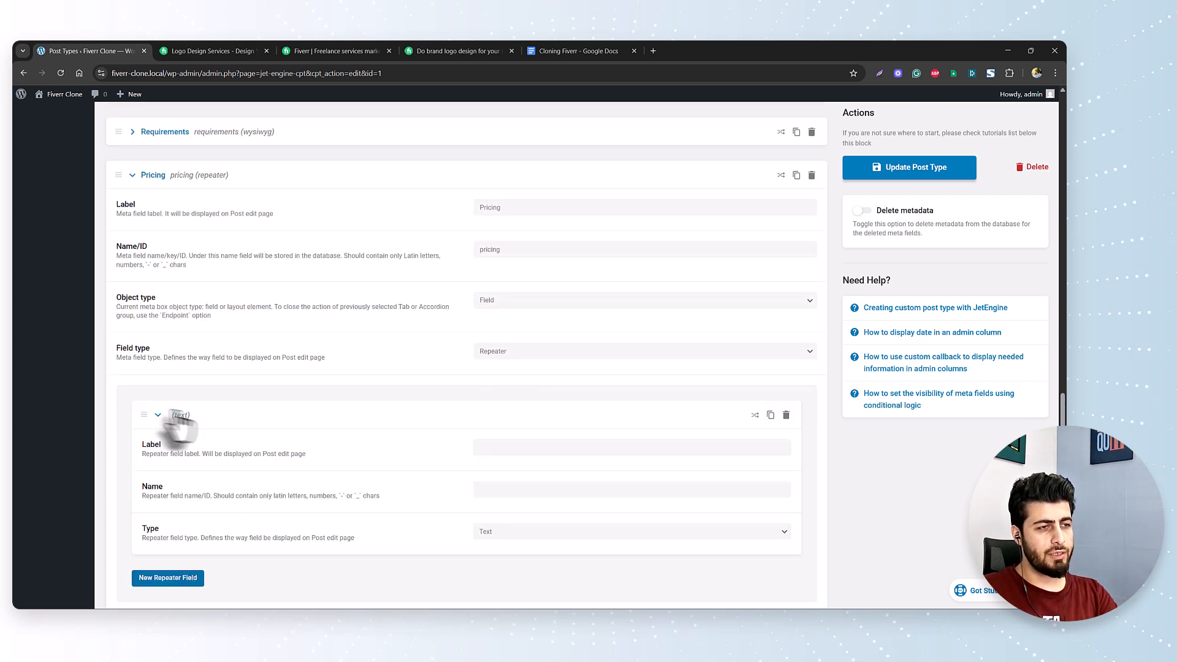
pyautogui.click(509, 448)
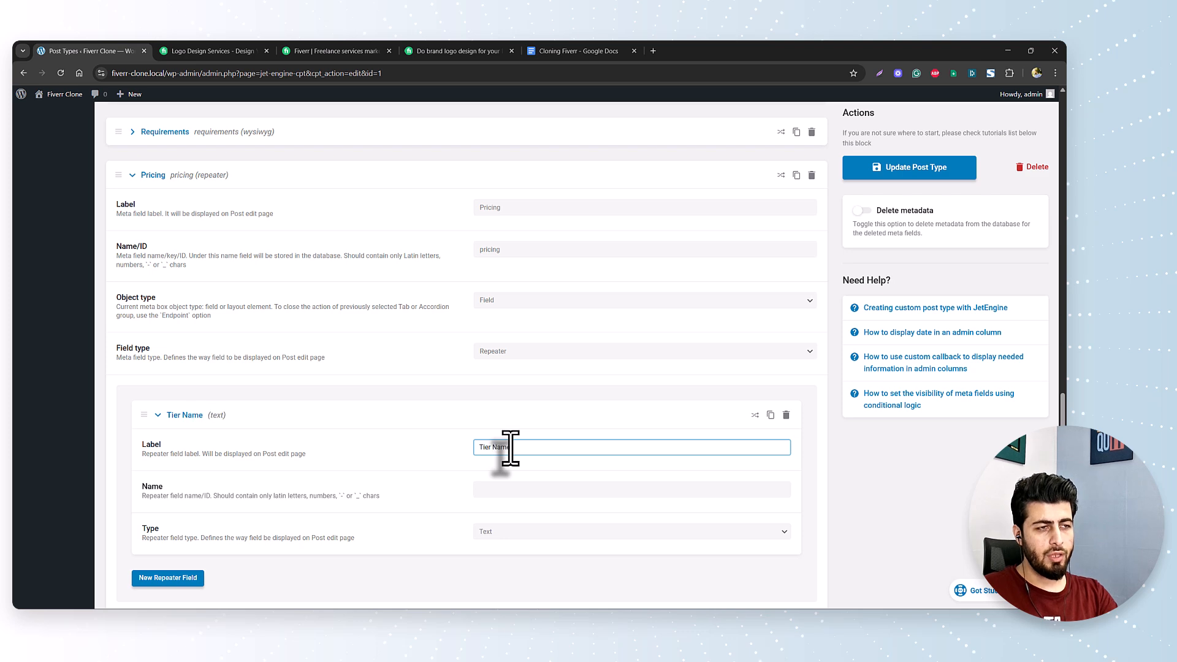
pyautogui.press('Tab')
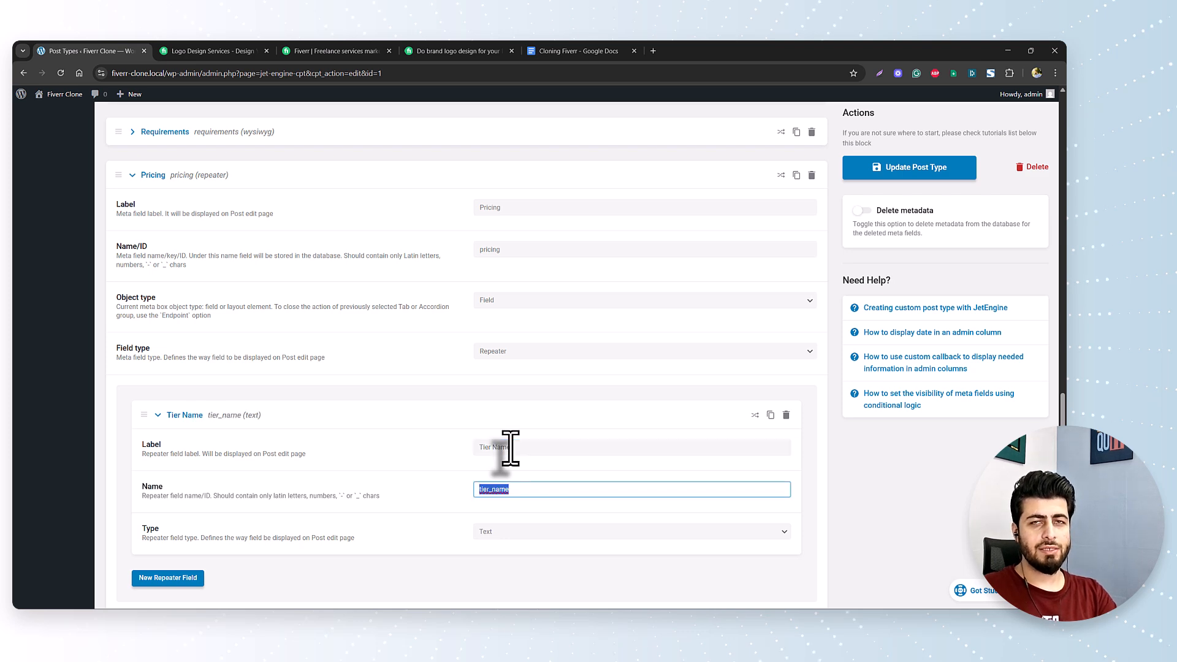
# Check the package tiers on the Fiverr logo design gig, and set the Tier Name field's type to Select
pyautogui.click(459, 51)
pyautogui.scroll(2, 788, 261)
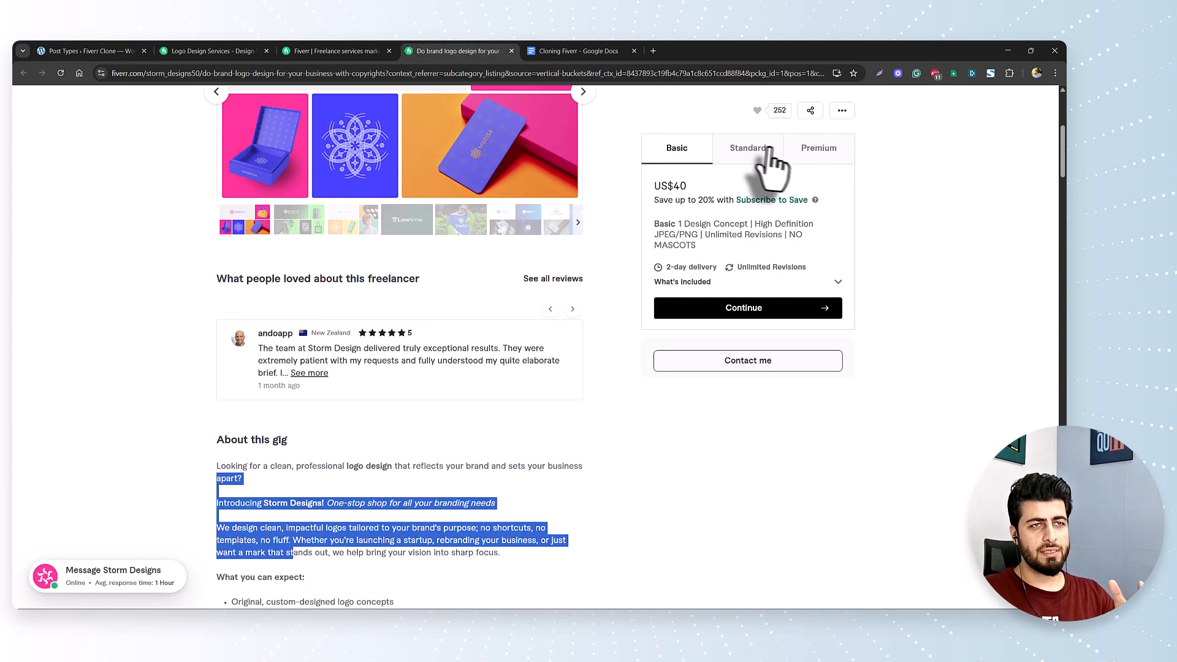
pyautogui.click(129, 51)
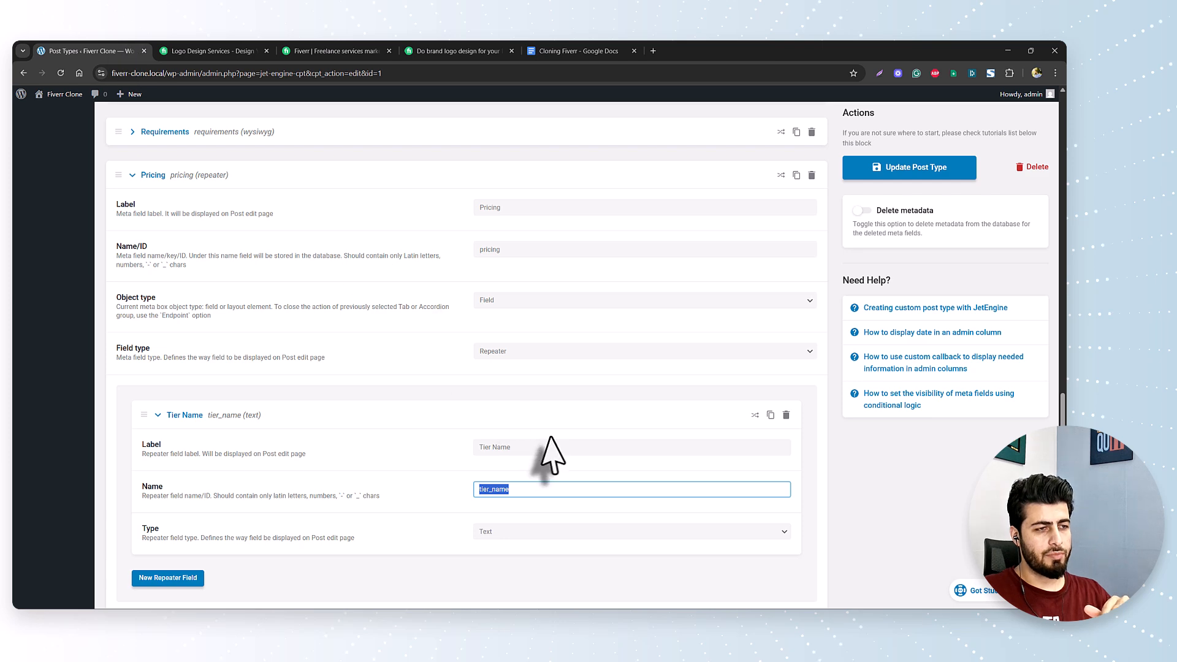
pyautogui.scroll(-3, 542, 441)
pyautogui.click(521, 377)
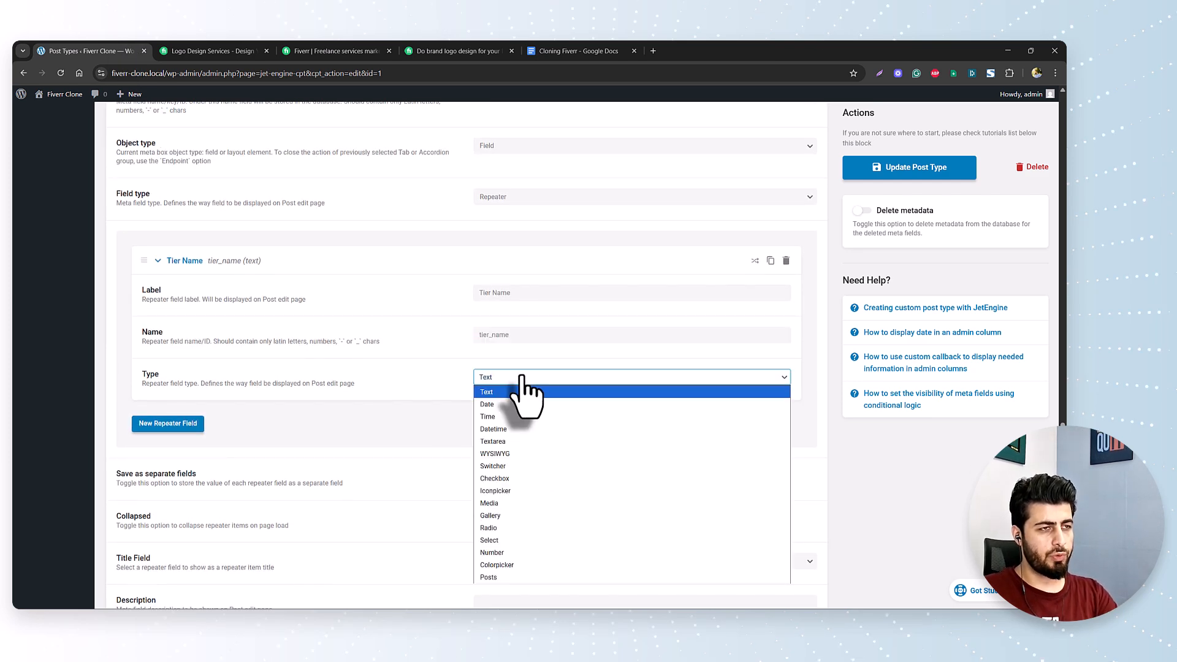
pyautogui.click(487, 392)
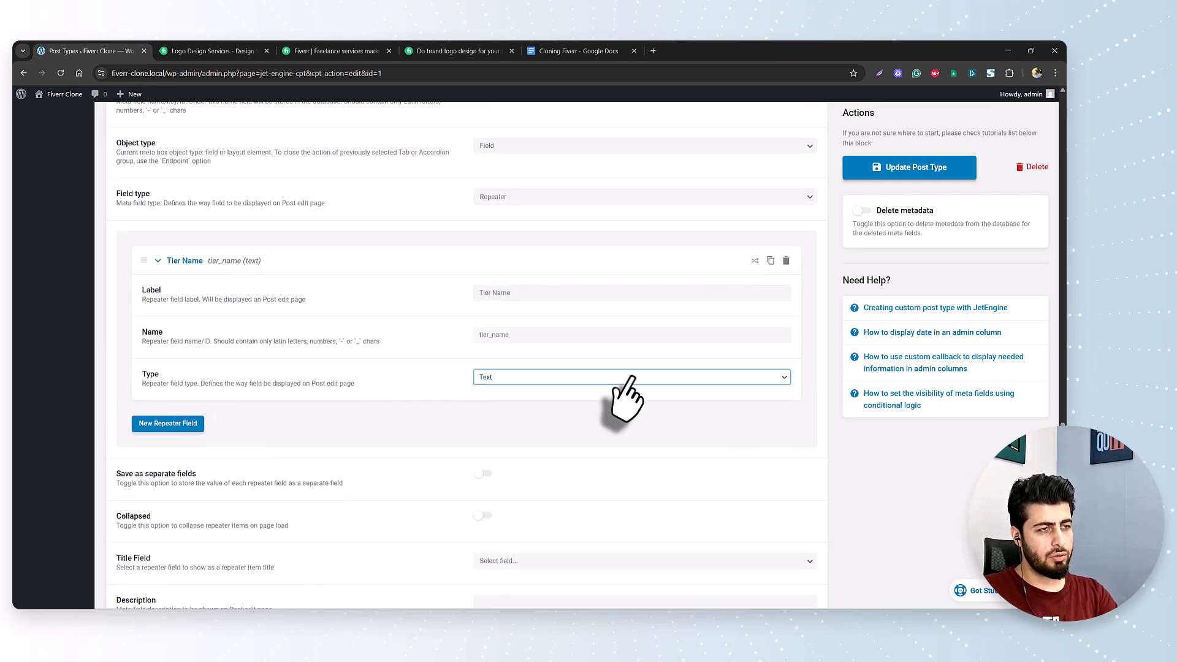
pyautogui.click(604, 377)
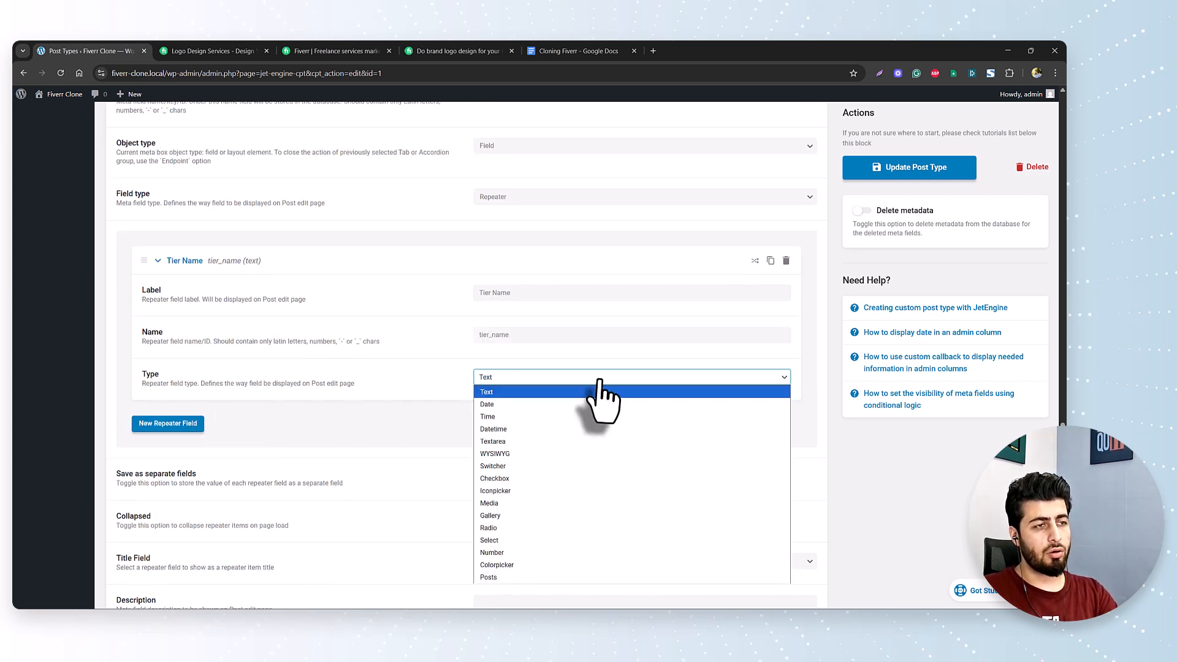
pyautogui.click(515, 540)
pyautogui.click(515, 423)
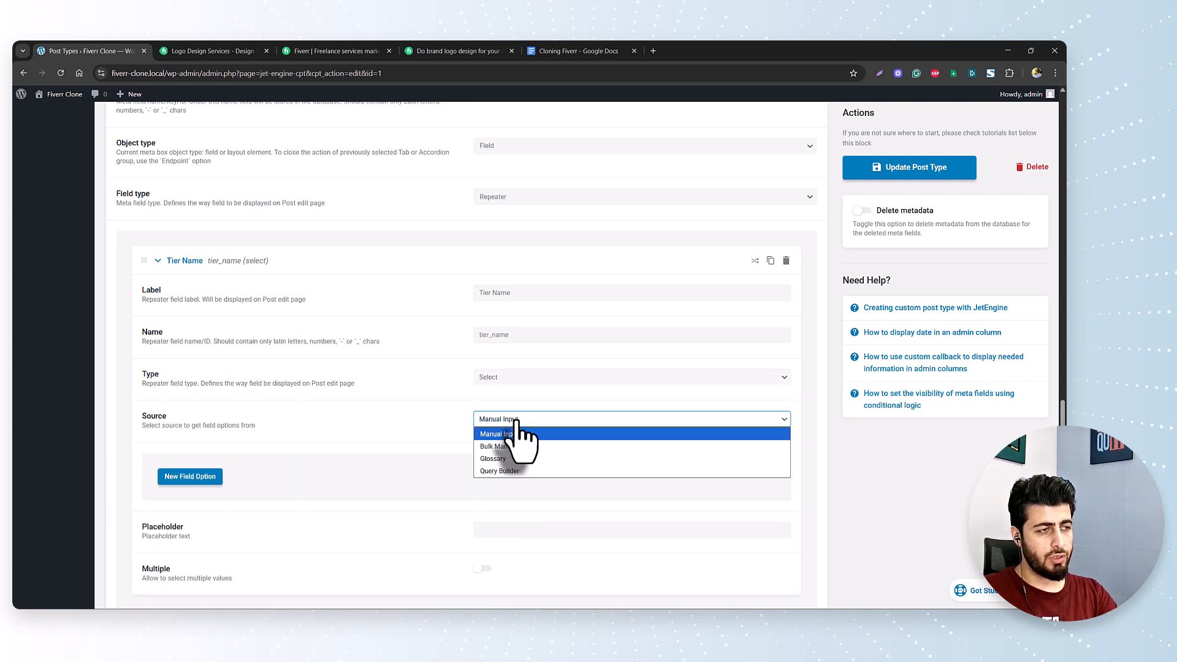
# Add manual options with the values "Basic", "Standard" and "Premium" to the Tier Name field and collapse it
pyautogui.write('a')
pyautogui.write('St')
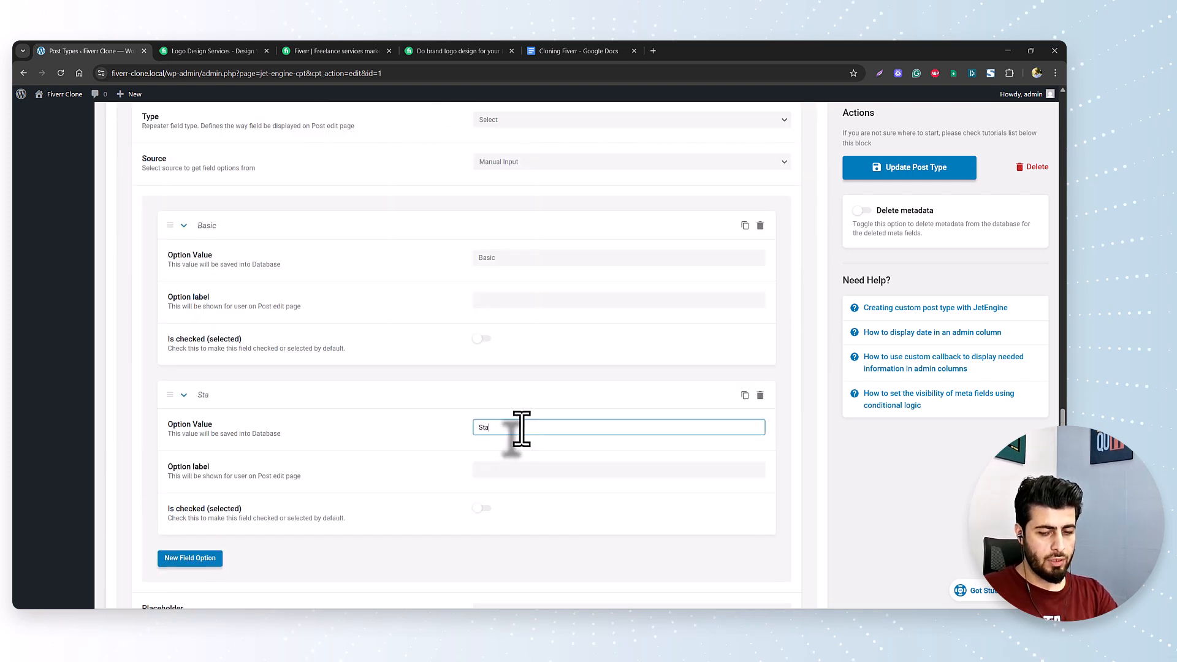
pyautogui.click(188, 559)
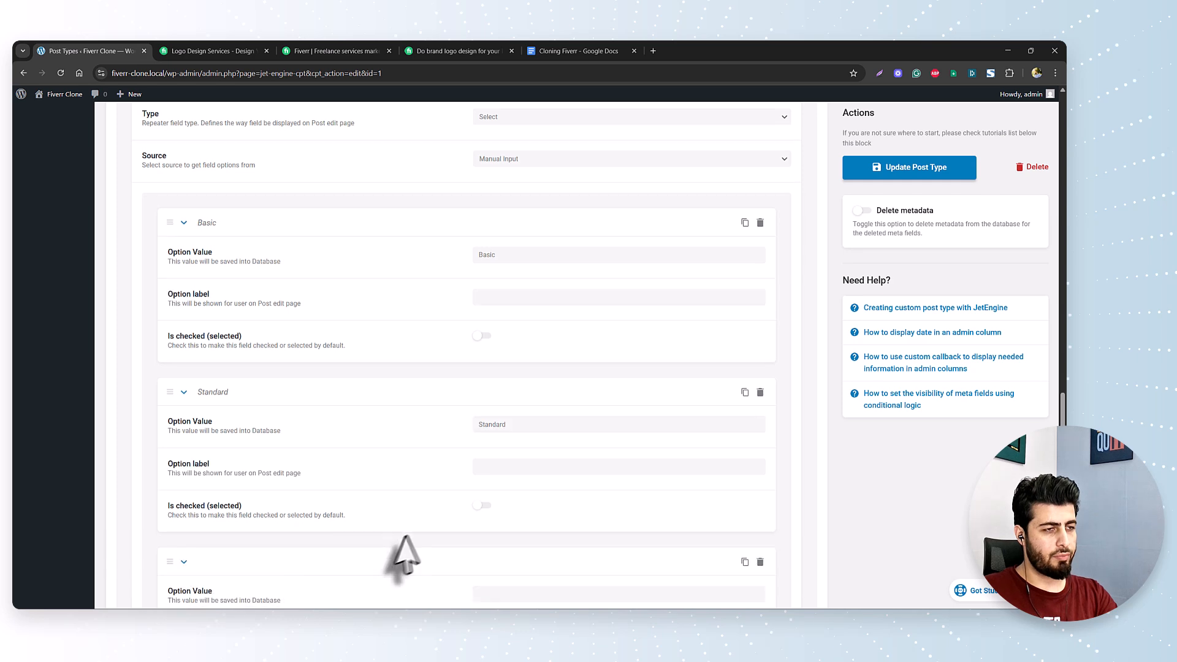
pyautogui.scroll(-3, 429, 539)
pyautogui.click(561, 442)
pyautogui.write('P')
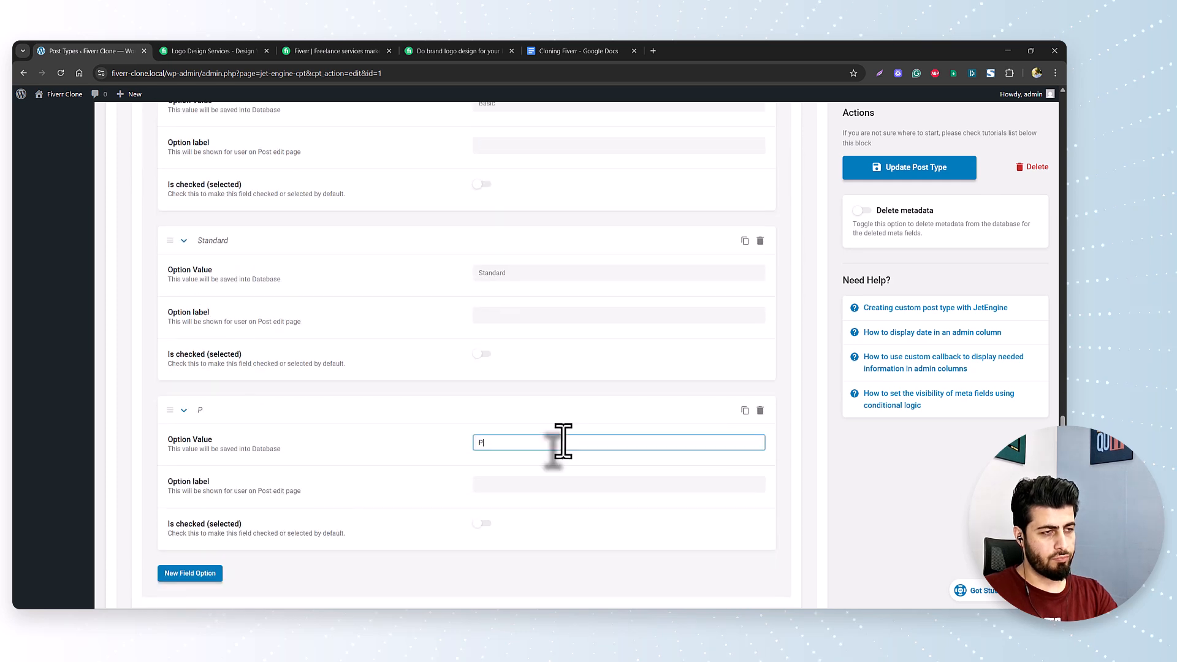
pyautogui.write('remiu')
pyautogui.write('m')
pyautogui.scroll(-3, 562, 441)
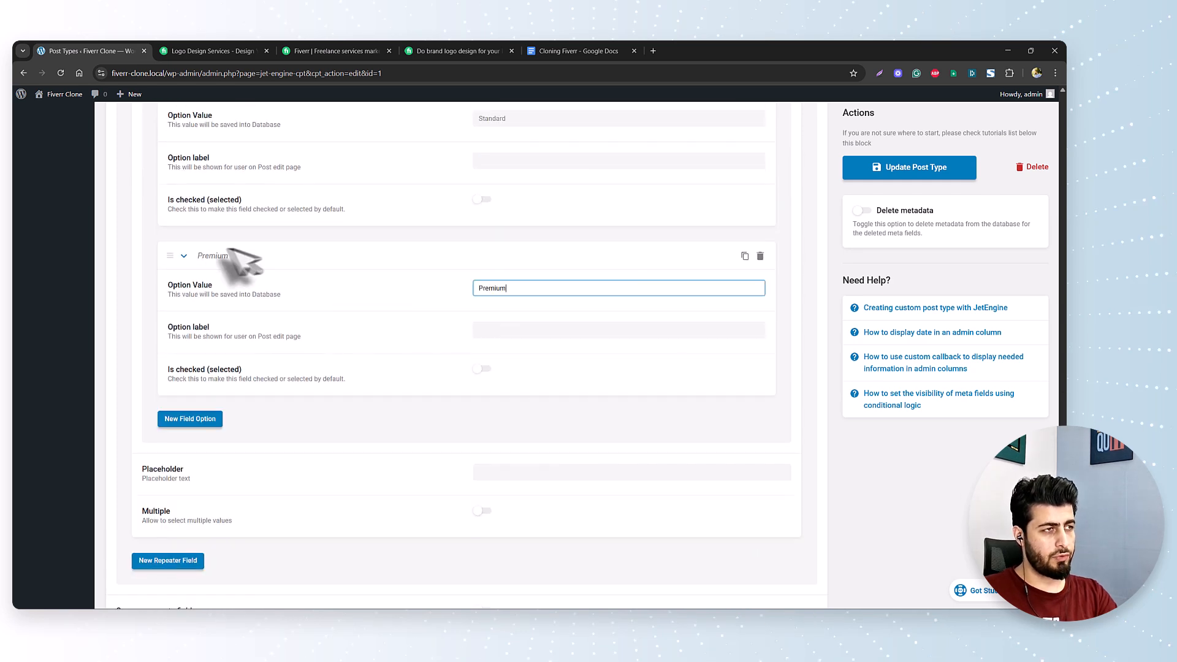
pyautogui.click(185, 260)
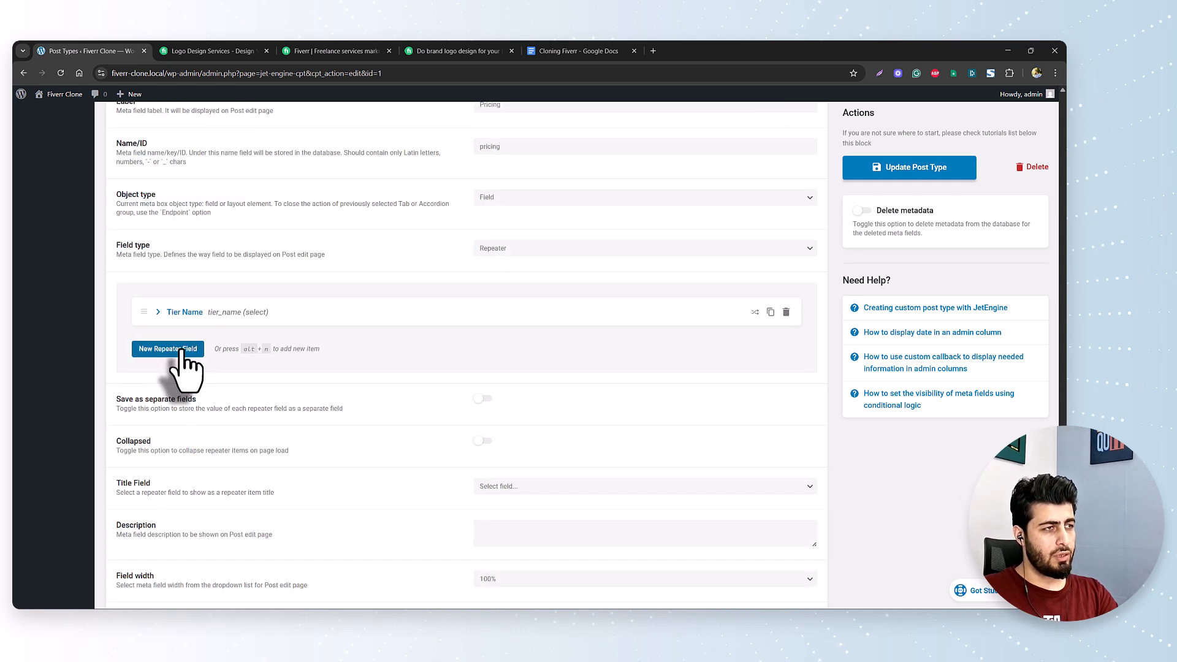
# Add a Number repeater field labelled "Tier Price" with the name tier_price to the Pricing field
pyautogui.click(181, 351)
pyautogui.click(574, 391)
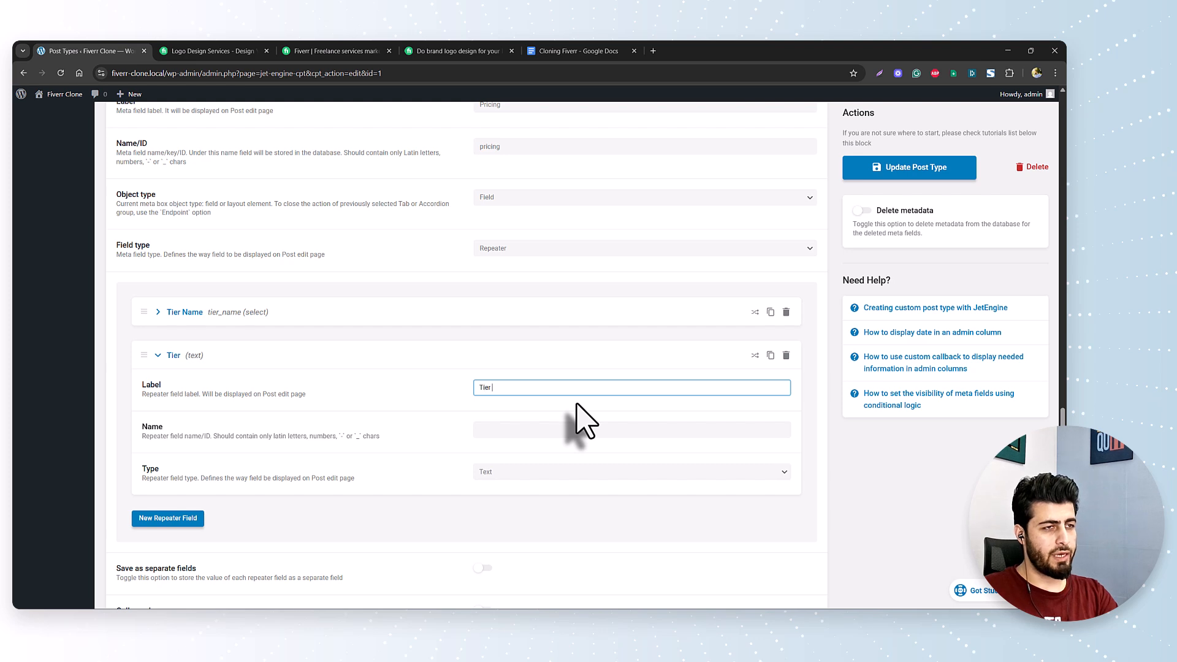
pyautogui.write('Tier Price')
pyautogui.scroll(-1, 551, 423)
pyautogui.click(539, 413)
pyautogui.click(524, 380)
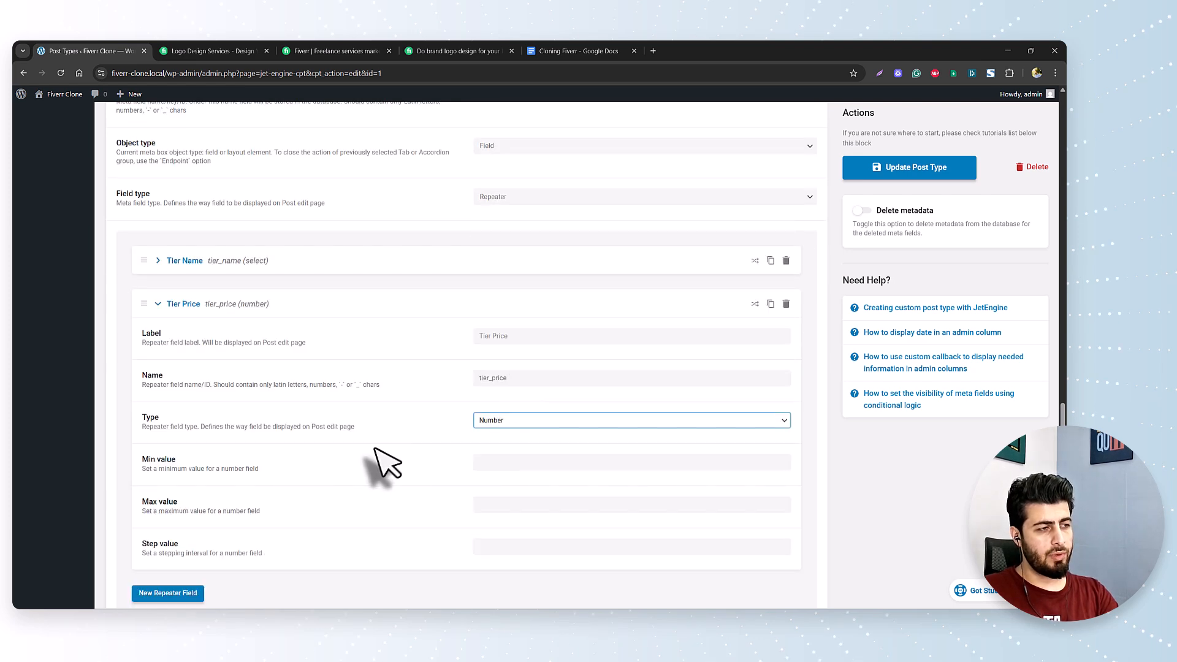
# Add a Textarea repeater field labelled "Tier Description" with the name tier_description to the Pricing field
pyautogui.scroll(-3, 294, 435)
pyautogui.click(168, 387)
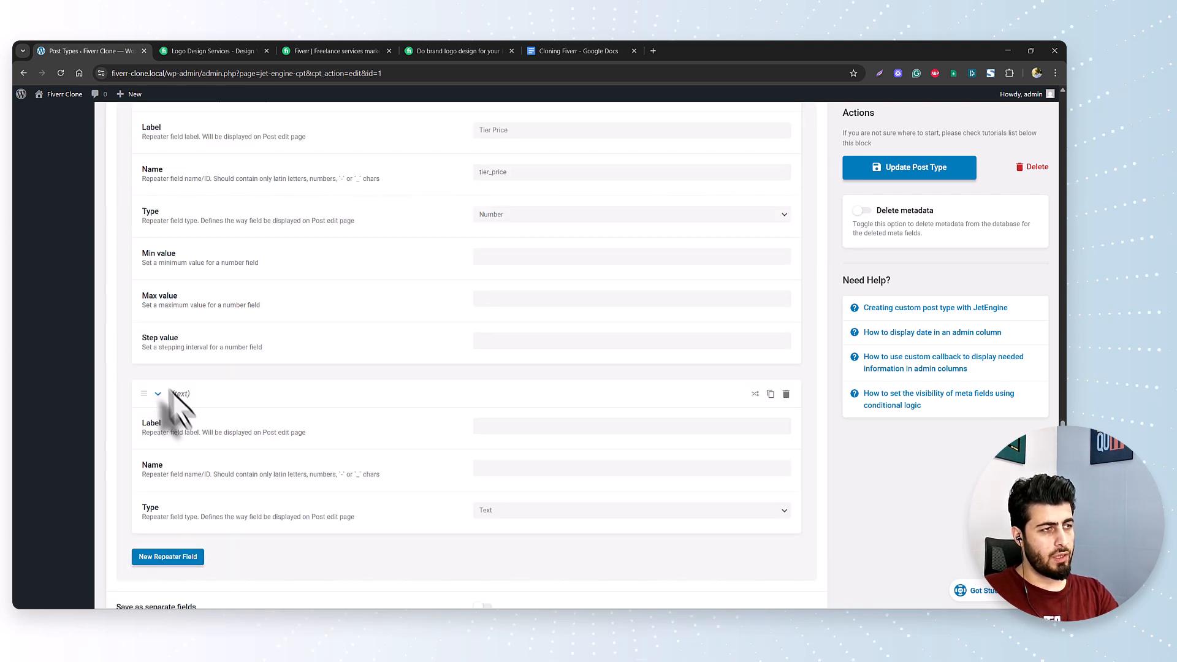
pyautogui.click(527, 426)
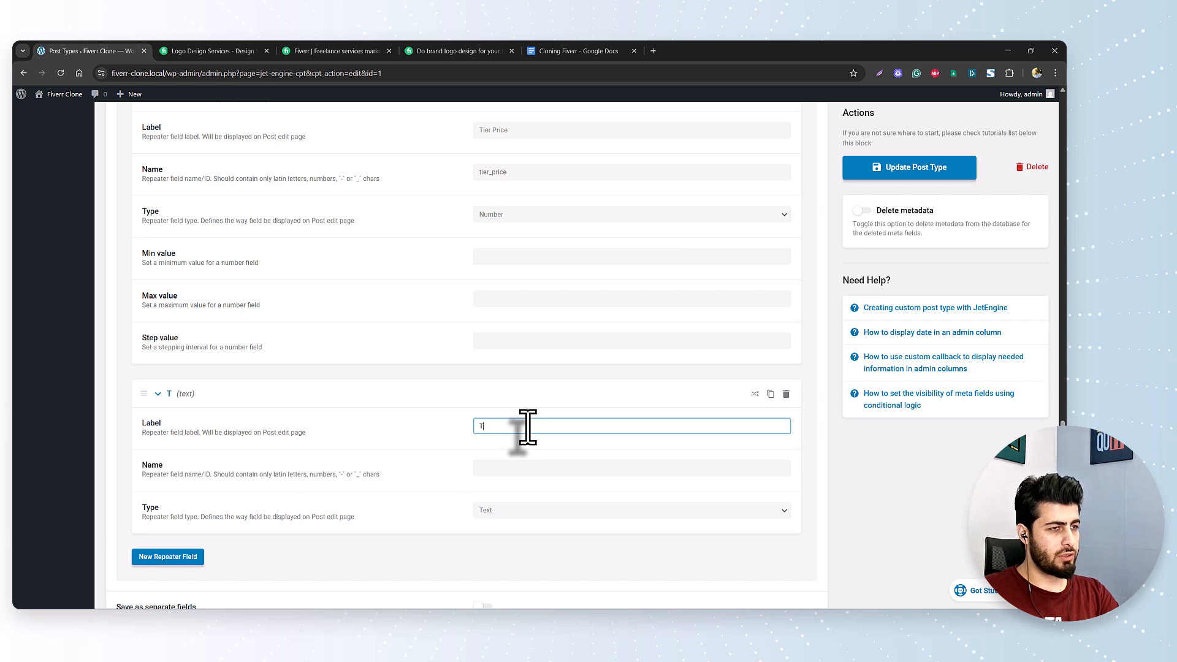
pyautogui.write('Tier Descript')
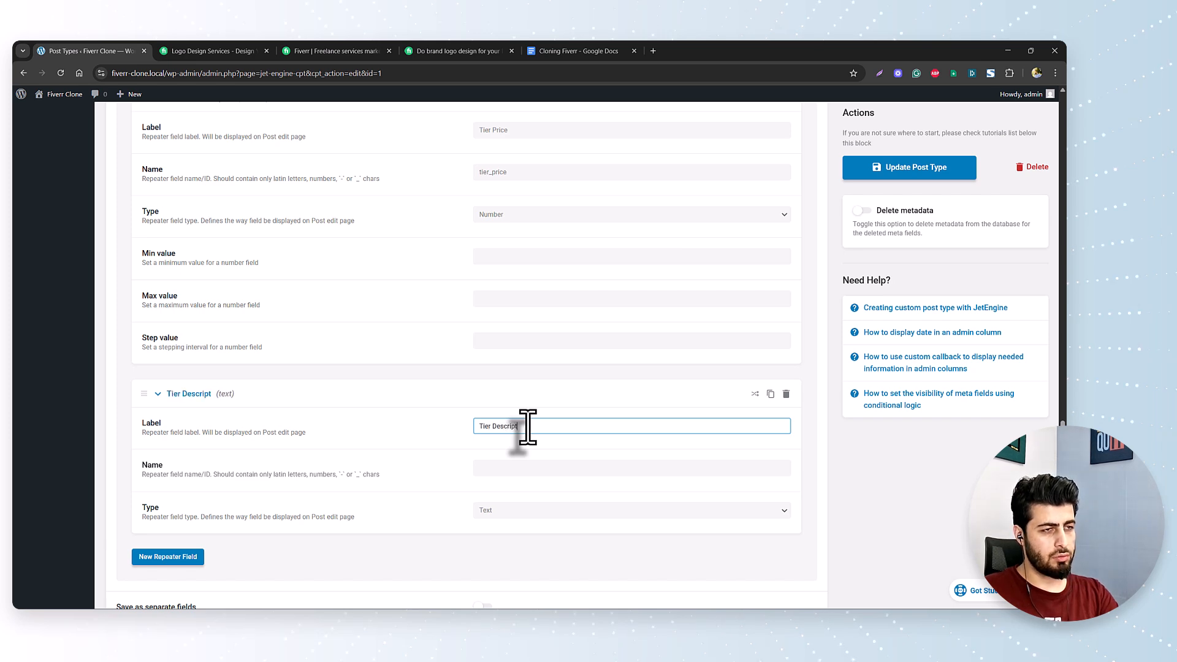
pyautogui.write('ion')
pyautogui.press('Tab')
pyautogui.scroll(-2, 515, 423)
pyautogui.click(497, 357)
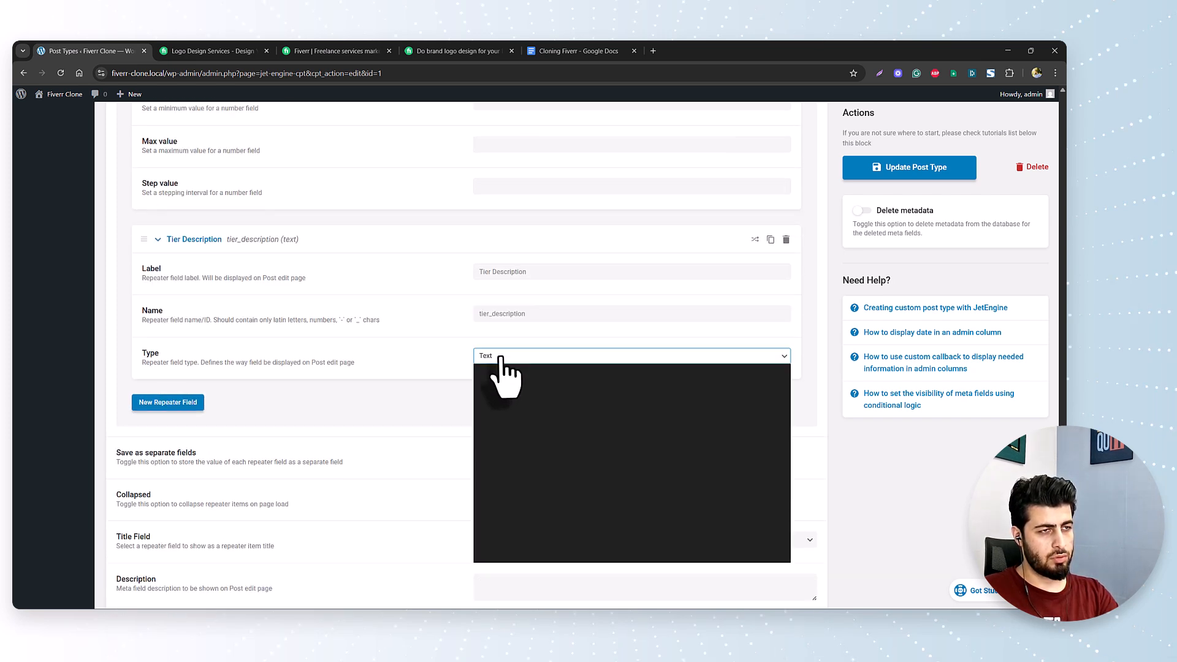
pyautogui.click(513, 420)
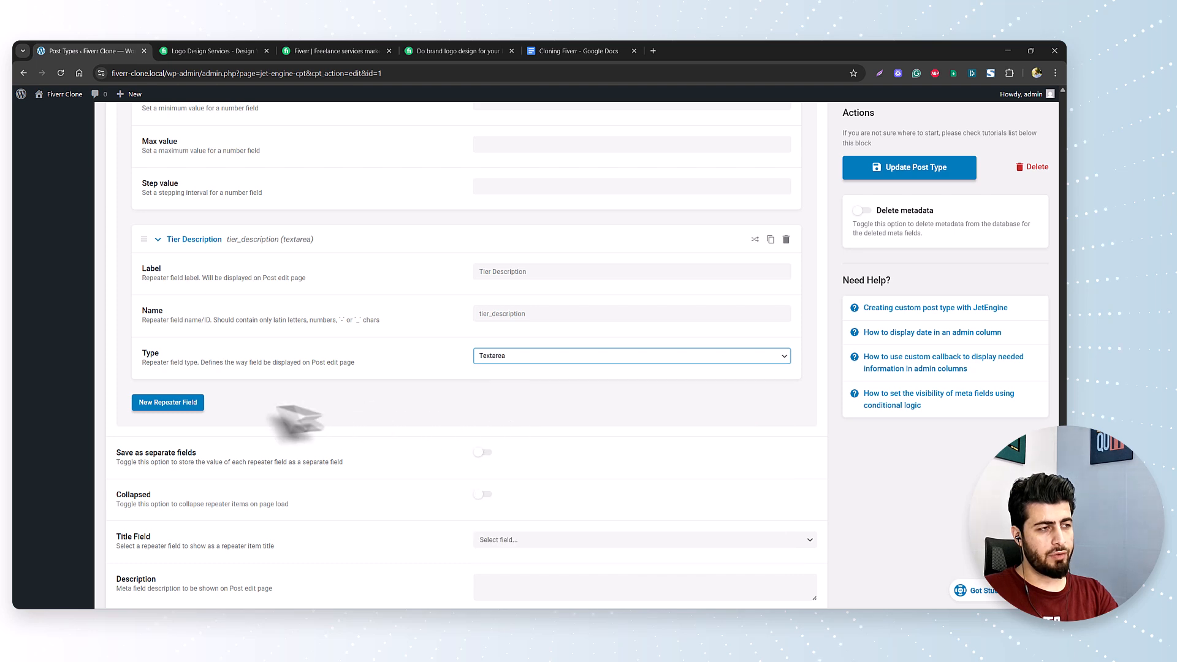
# Add a Text repeater field labelled "Tier Delivery Time" with the name tier_delivery_time to the Pricing field
pyautogui.click(187, 404)
pyautogui.click(537, 442)
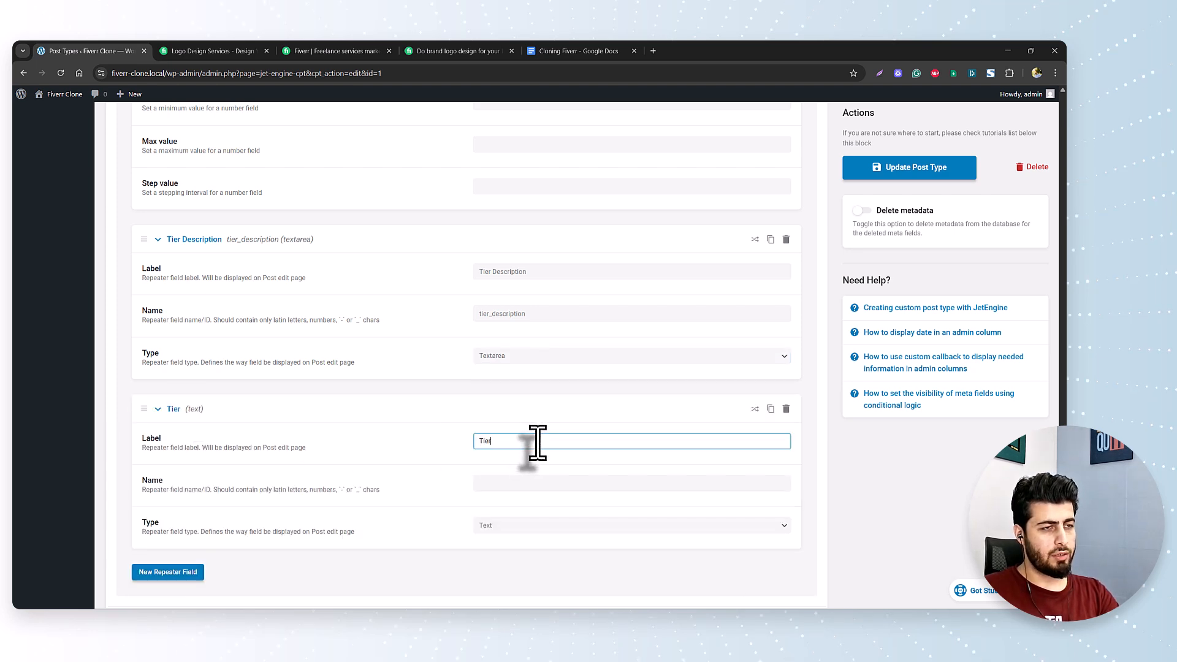
pyautogui.write('Tier Delivery Time')
pyautogui.press('Tab')
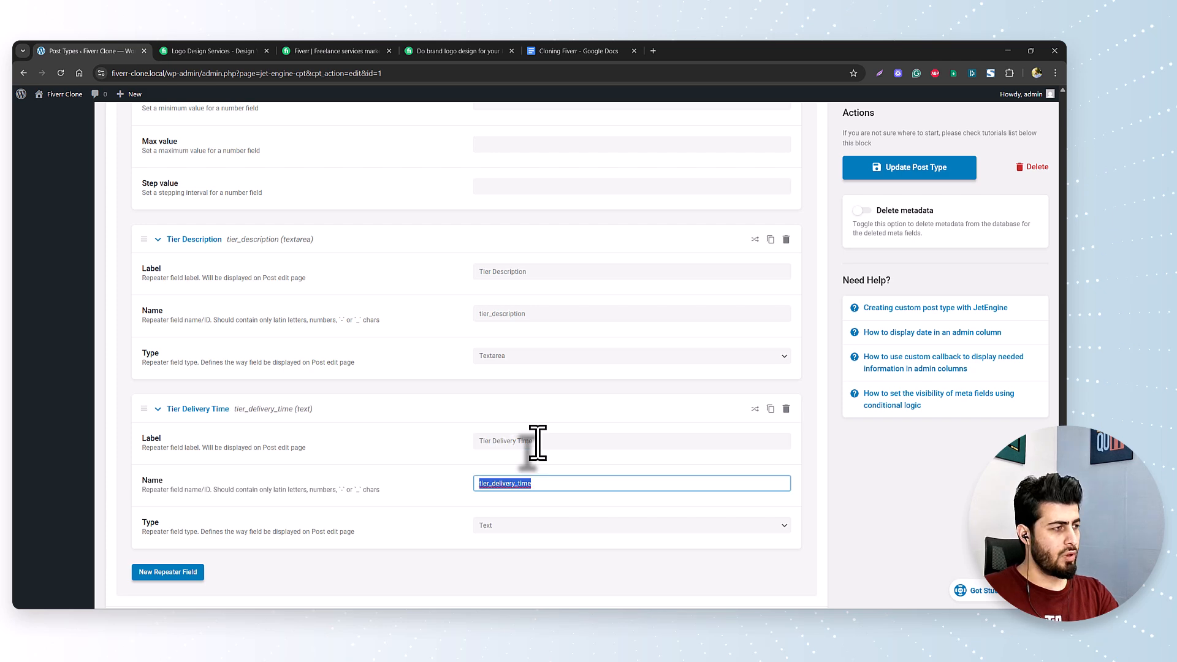
pyautogui.scroll(-2, 551, 490)
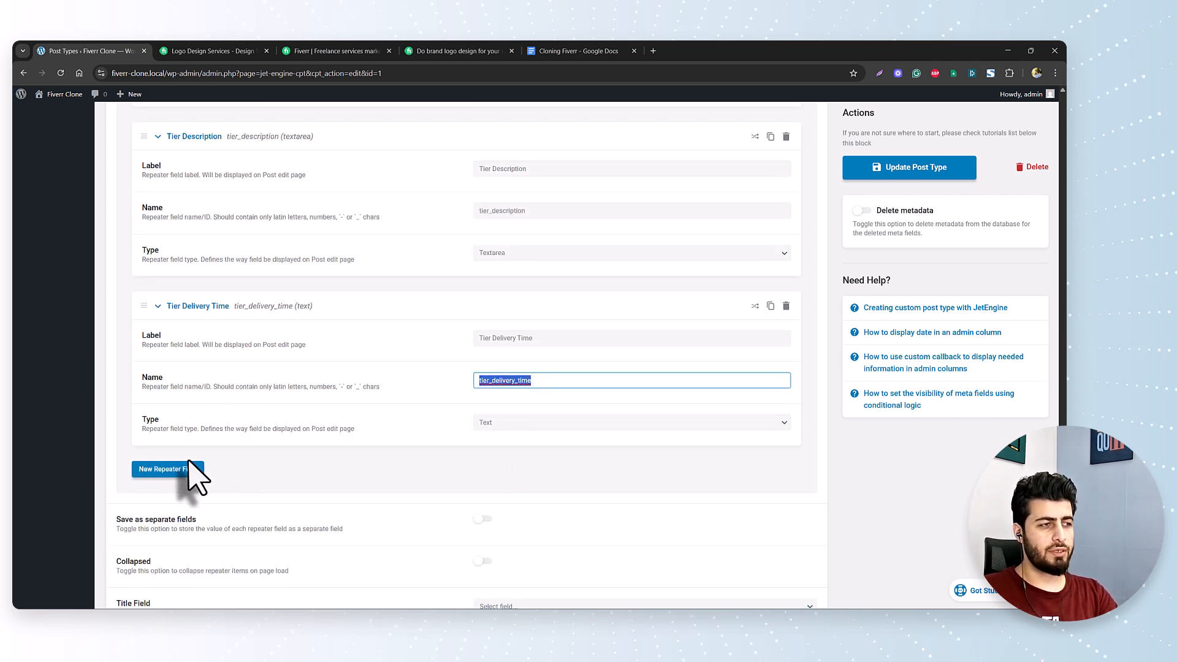
pyautogui.click(186, 470)
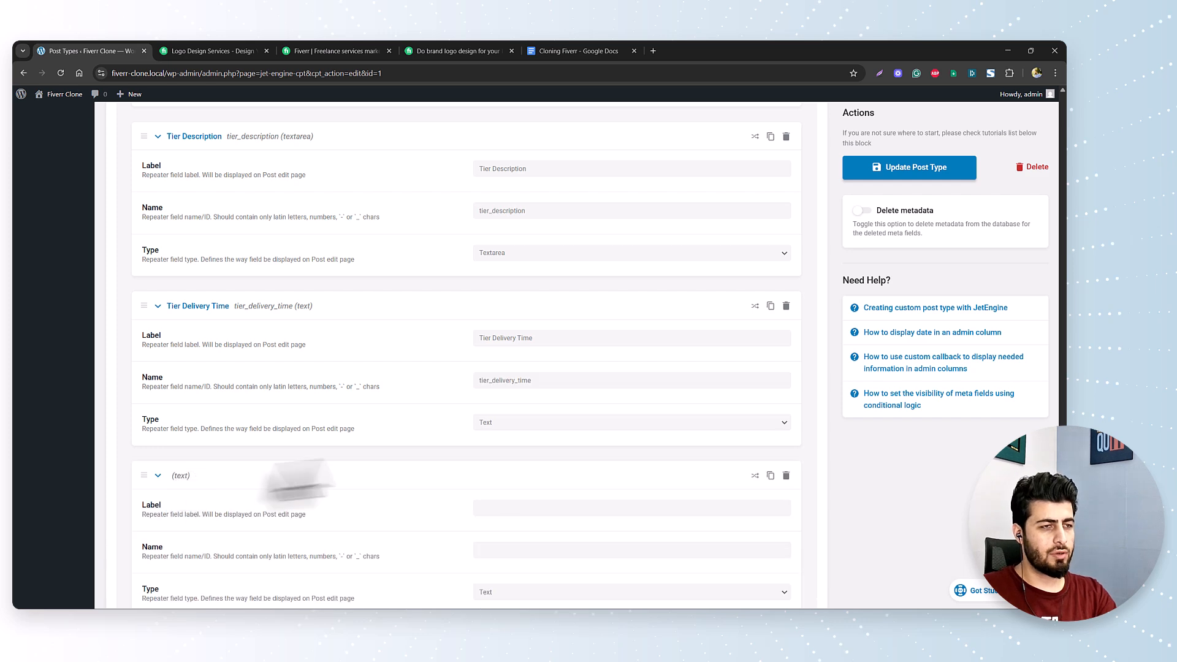
pyautogui.scroll(-2, 396, 486)
pyautogui.click(506, 405)
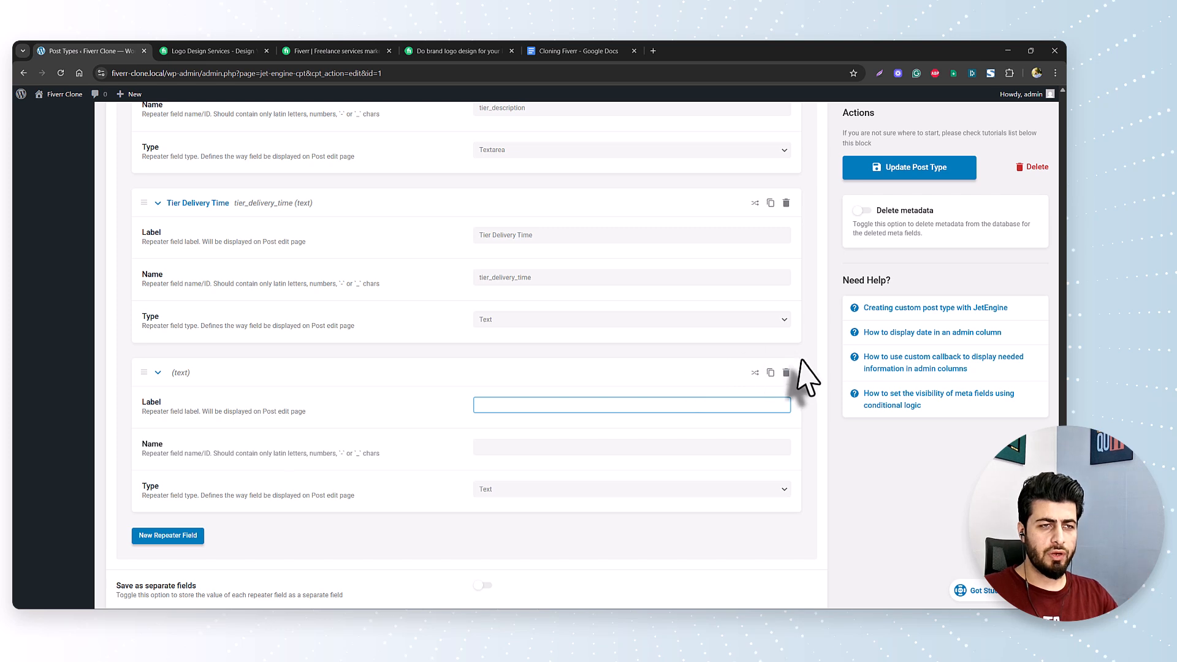
pyautogui.click(786, 373)
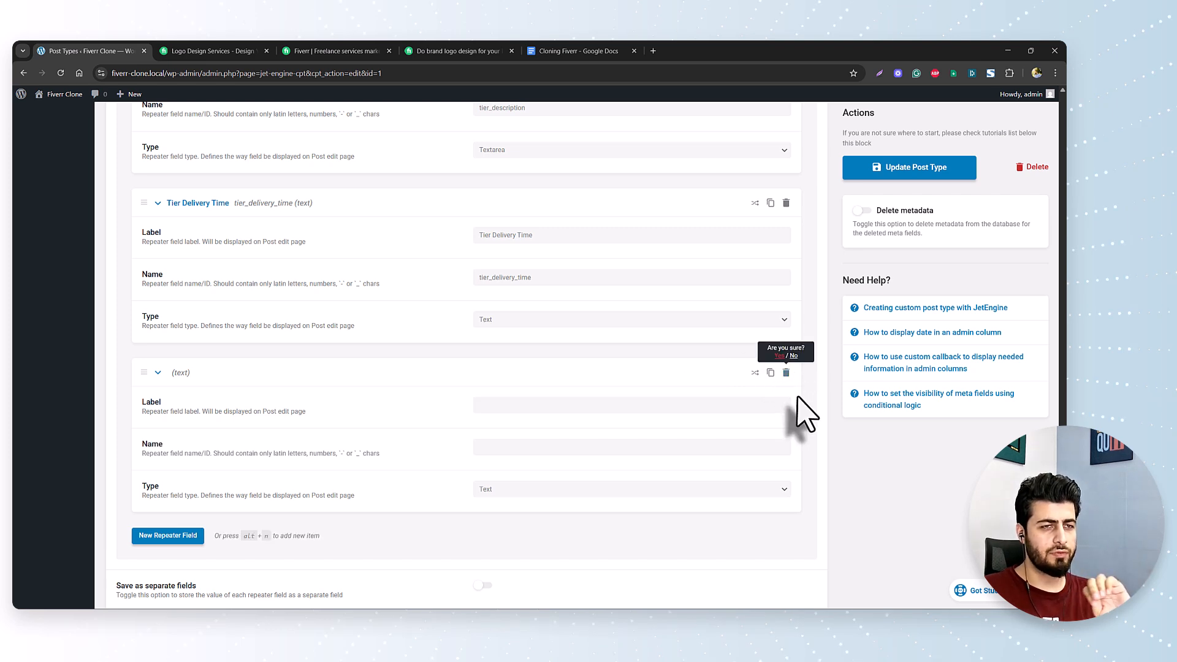
pyautogui.click(778, 356)
# Collapse the Tier Delivery Time, Tier Description and Tier Price fields, and update the Gigs post type
pyautogui.scroll(2, 329, 383)
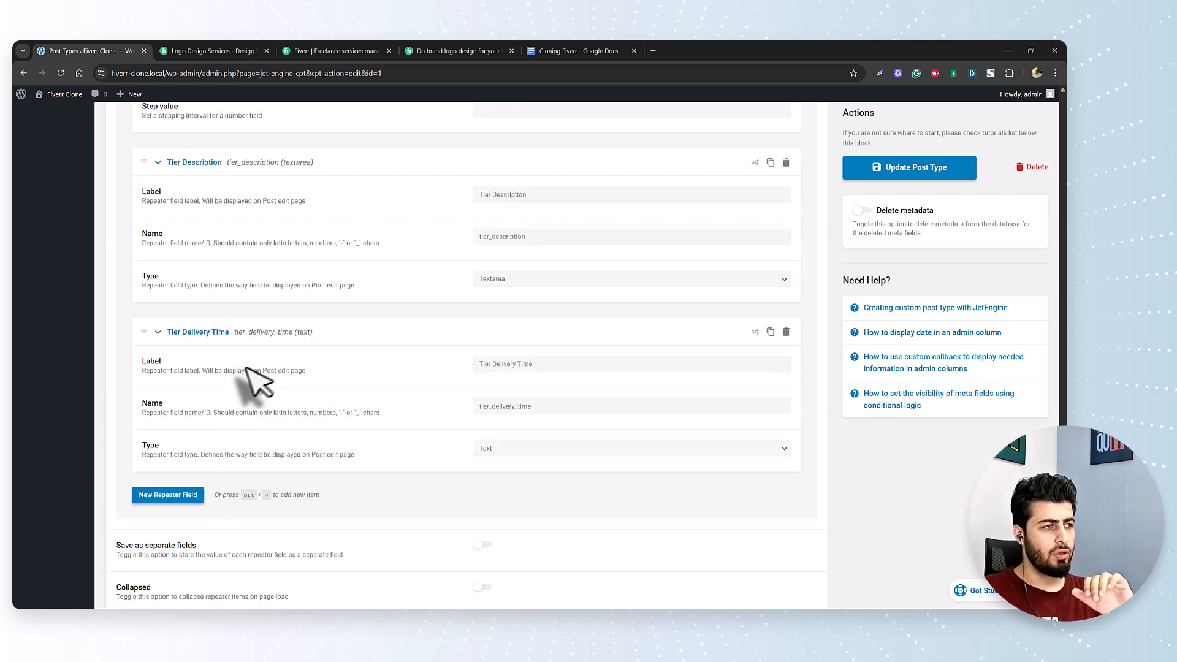
pyautogui.click(157, 357)
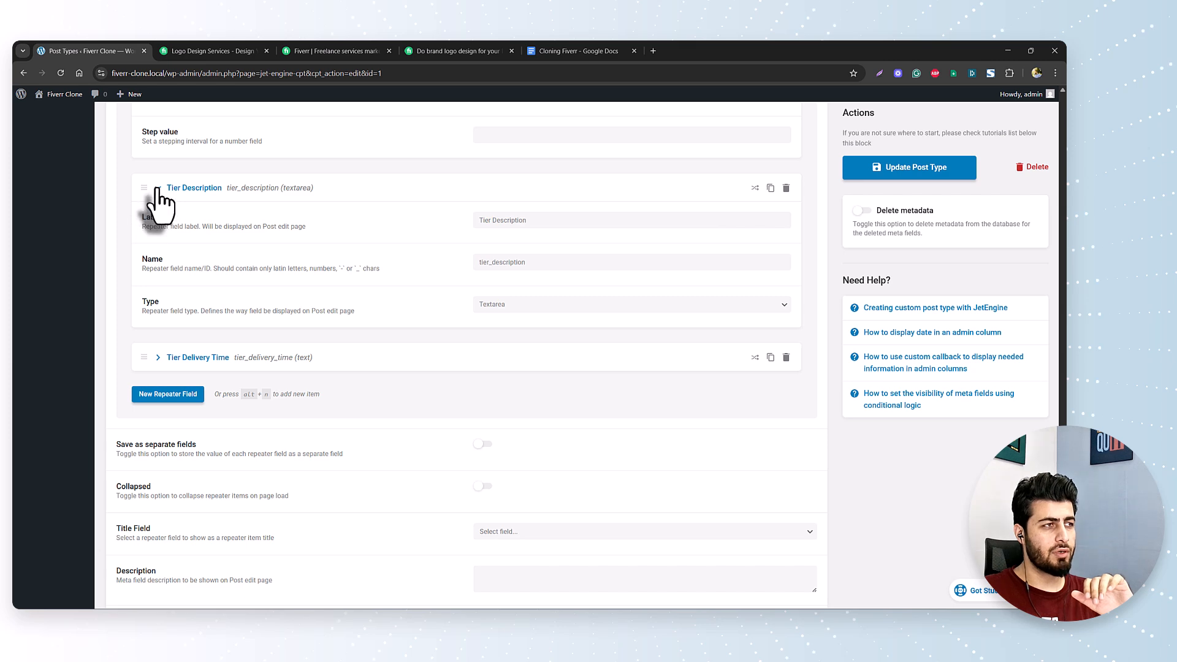
pyautogui.click(157, 188)
pyautogui.scroll(5, 158, 270)
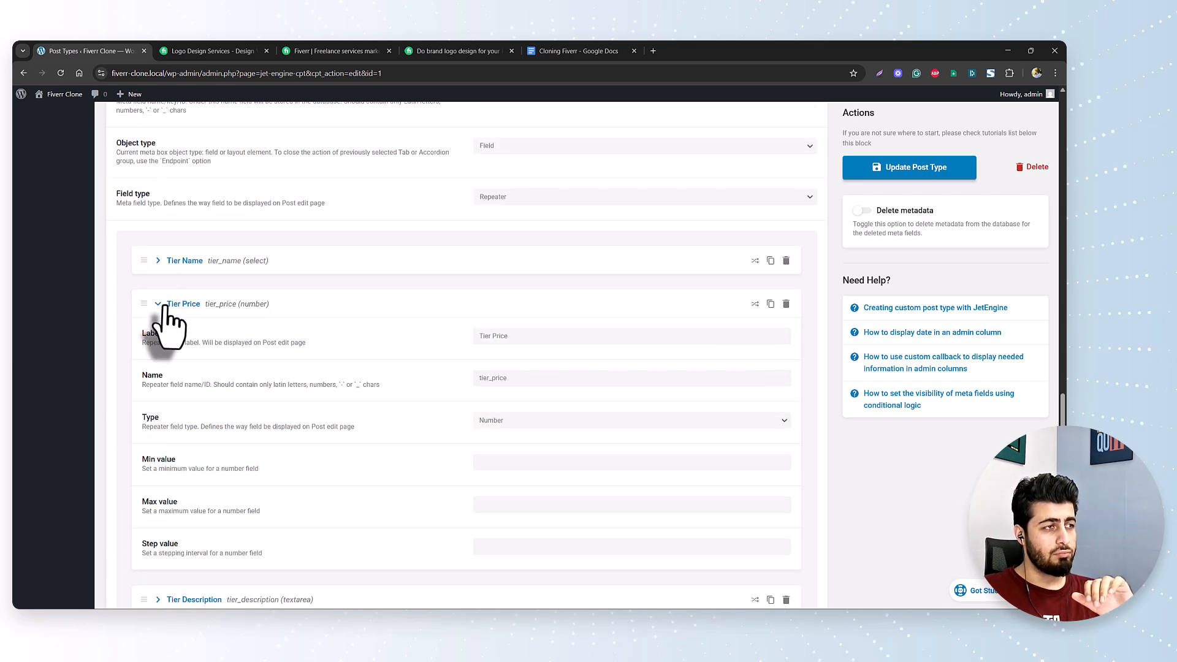
pyautogui.click(158, 304)
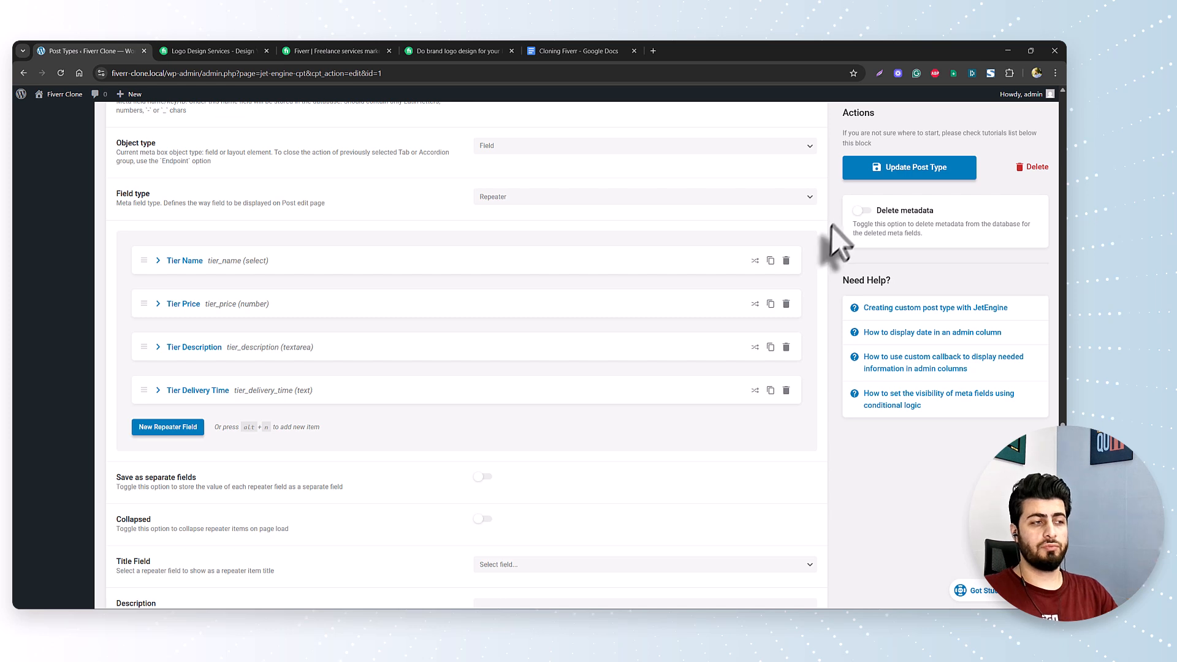
pyautogui.scroll(-5, 827, 307)
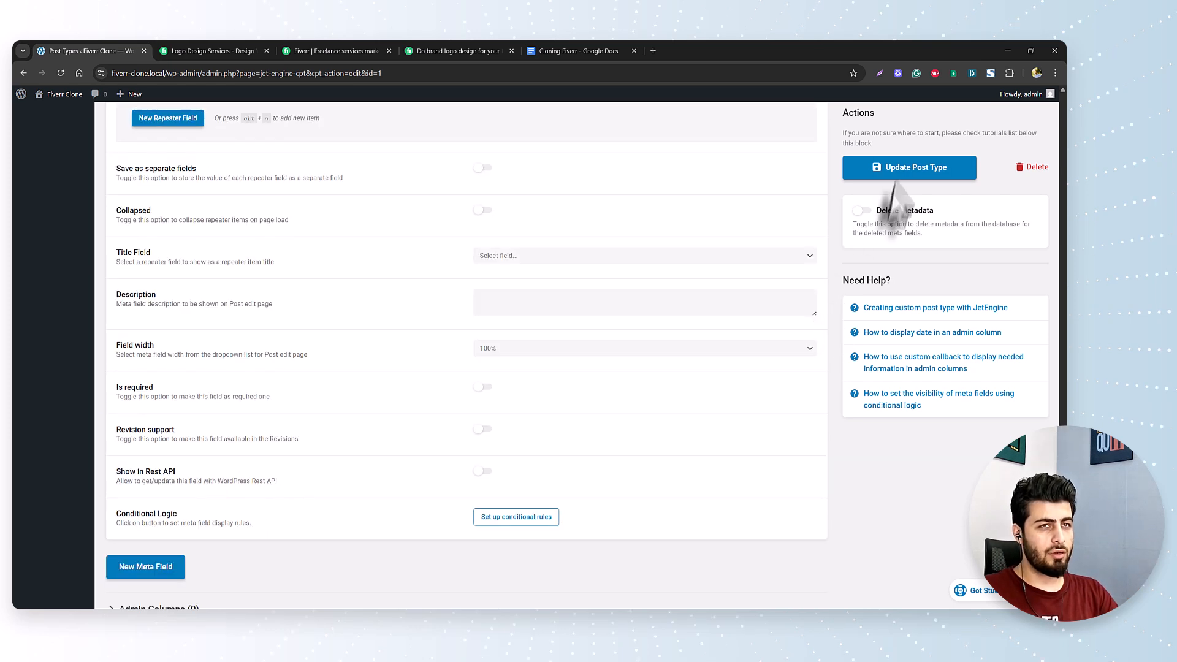
pyautogui.click(912, 171)
pyautogui.scroll(6, 848, 316)
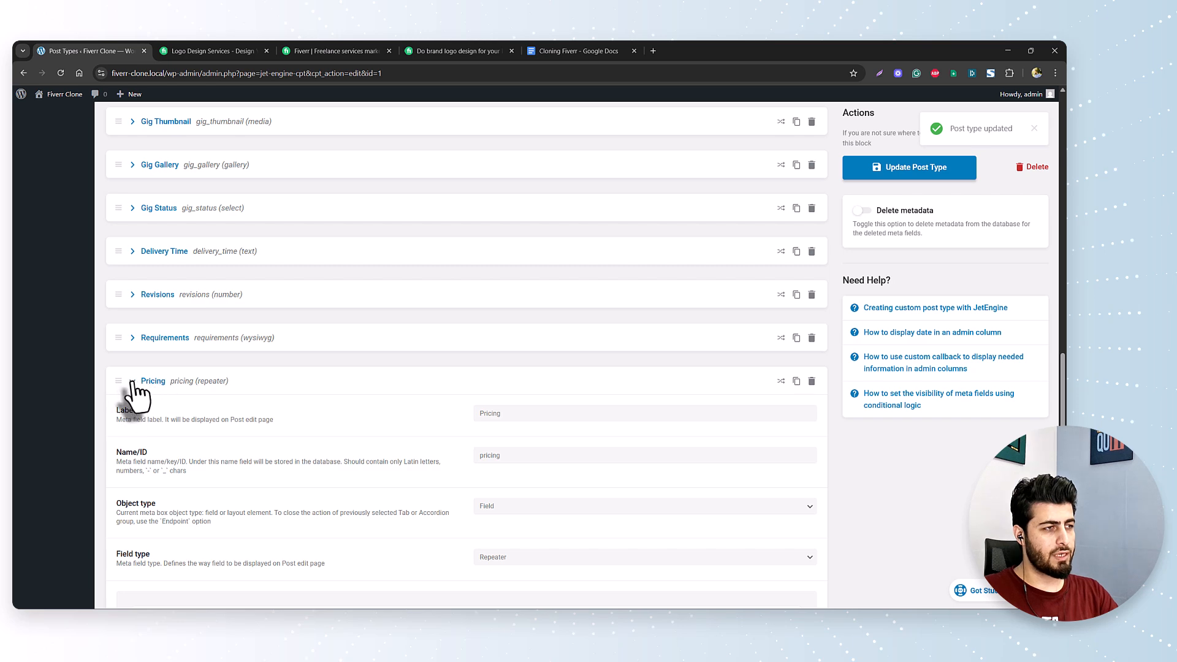
# Collapse the Pricing field and view the list of Gigs posts
pyautogui.click(147, 387)
pyautogui.scroll(10, 674, 368)
pyautogui.scroll(5, 447, 367)
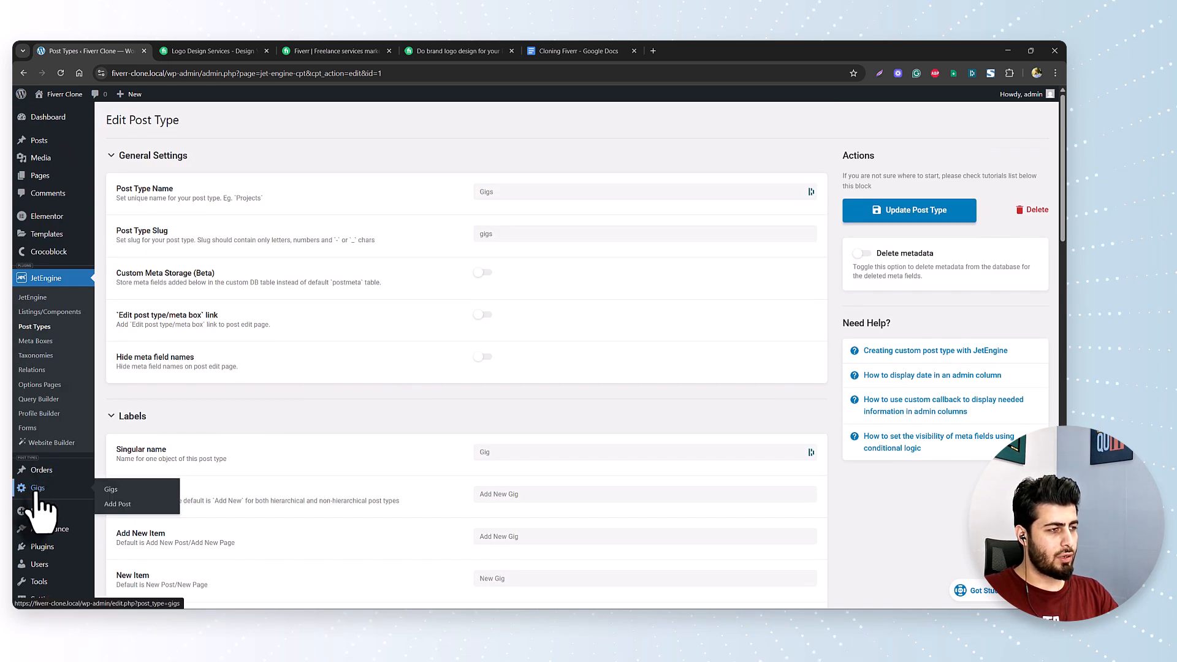
pyautogui.click(37, 490)
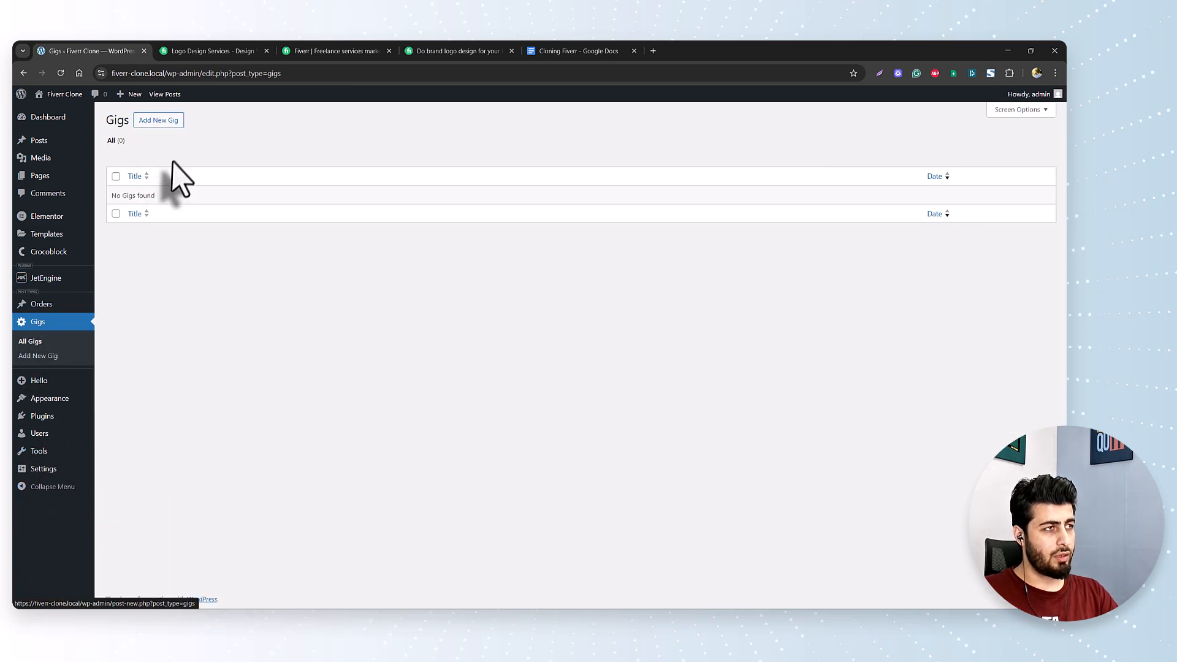
pyautogui.moveTo(39, 307)
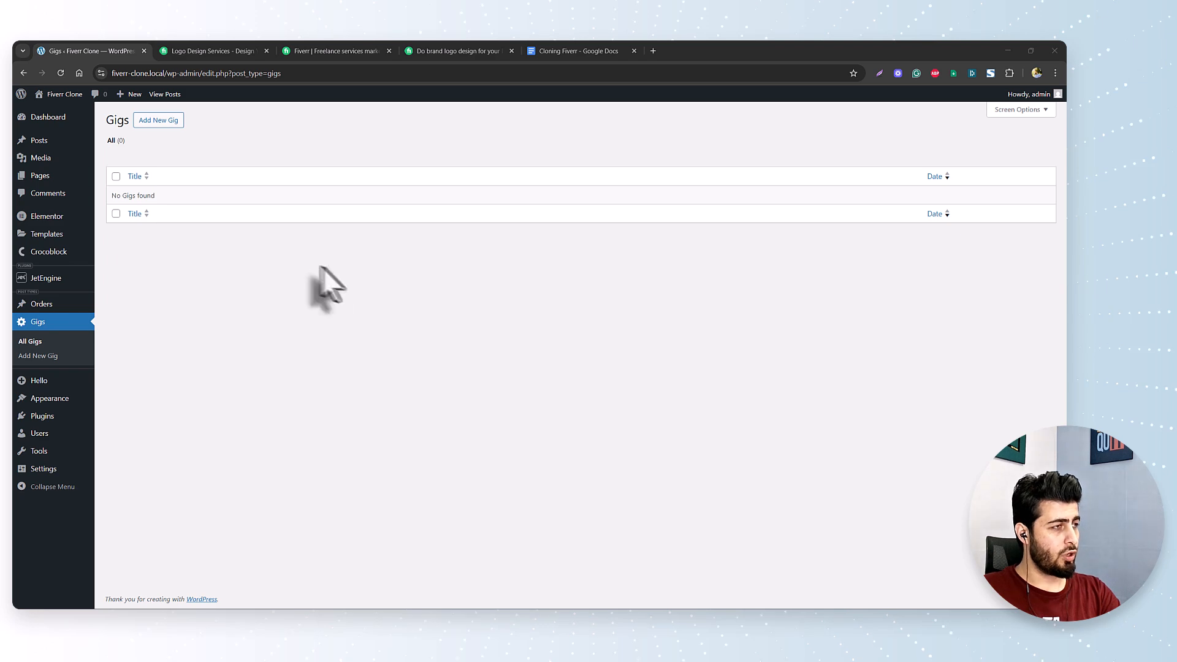
# Add a JetEngine taxonomy named "Gig Category" with the slug gig-category and matching labels, assigned to the Gigs post type
pyautogui.moveTo(41, 280)
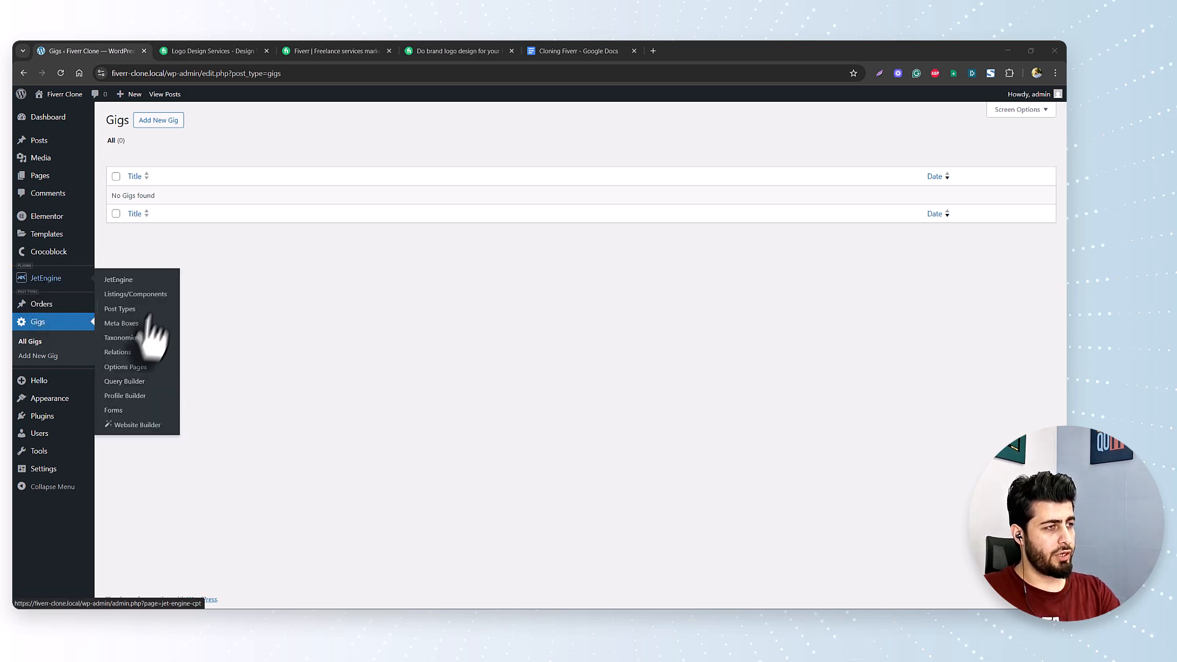
pyautogui.click(129, 339)
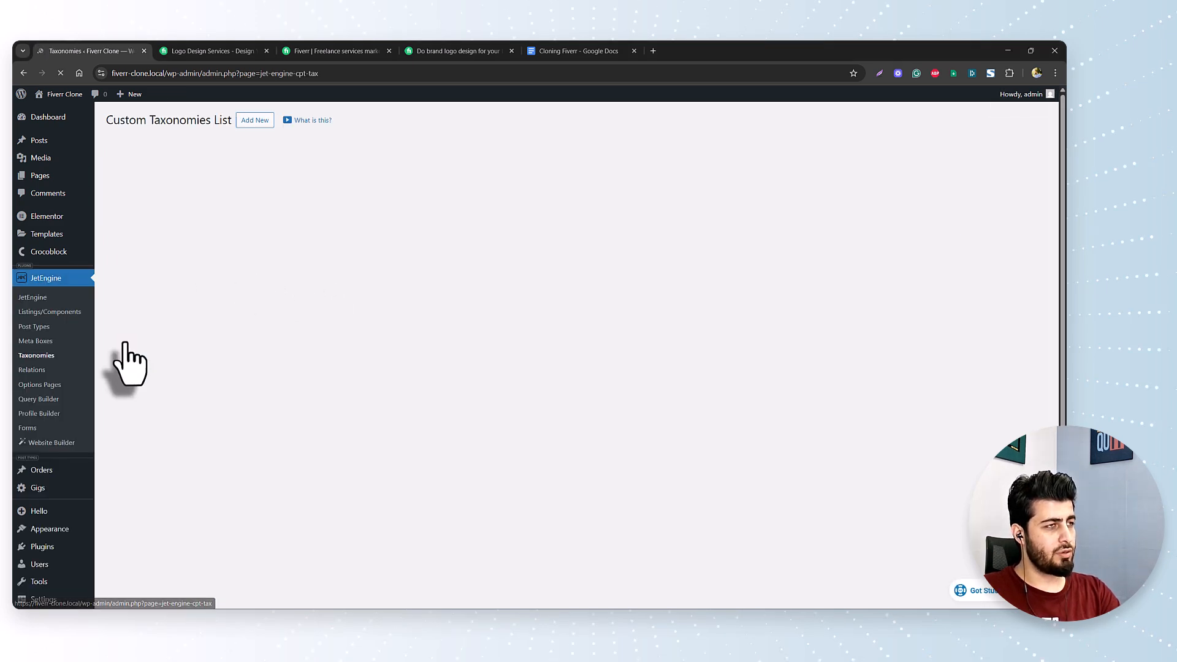
pyautogui.click(248, 123)
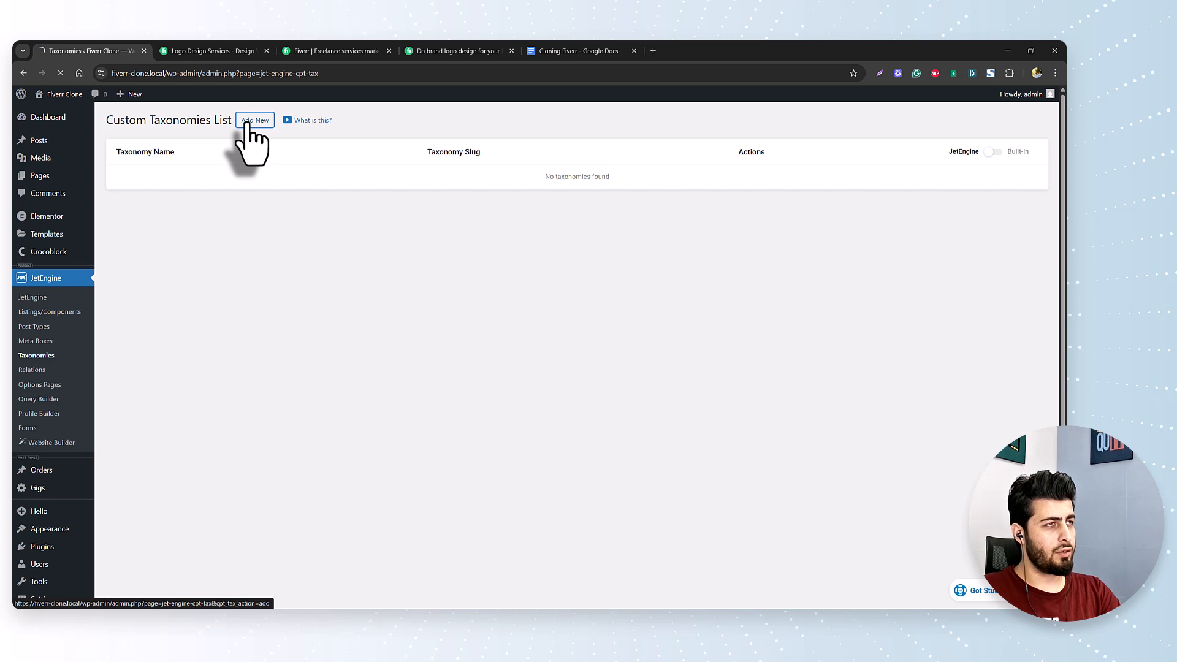
pyautogui.click(522, 192)
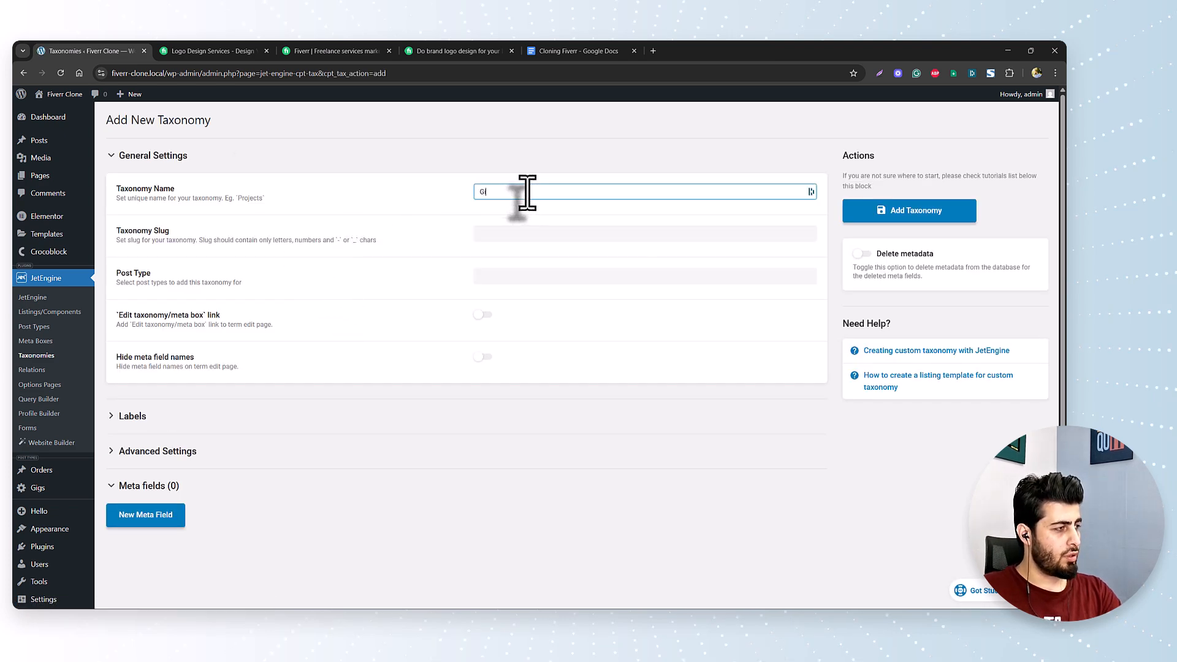
pyautogui.write('Gig Category')
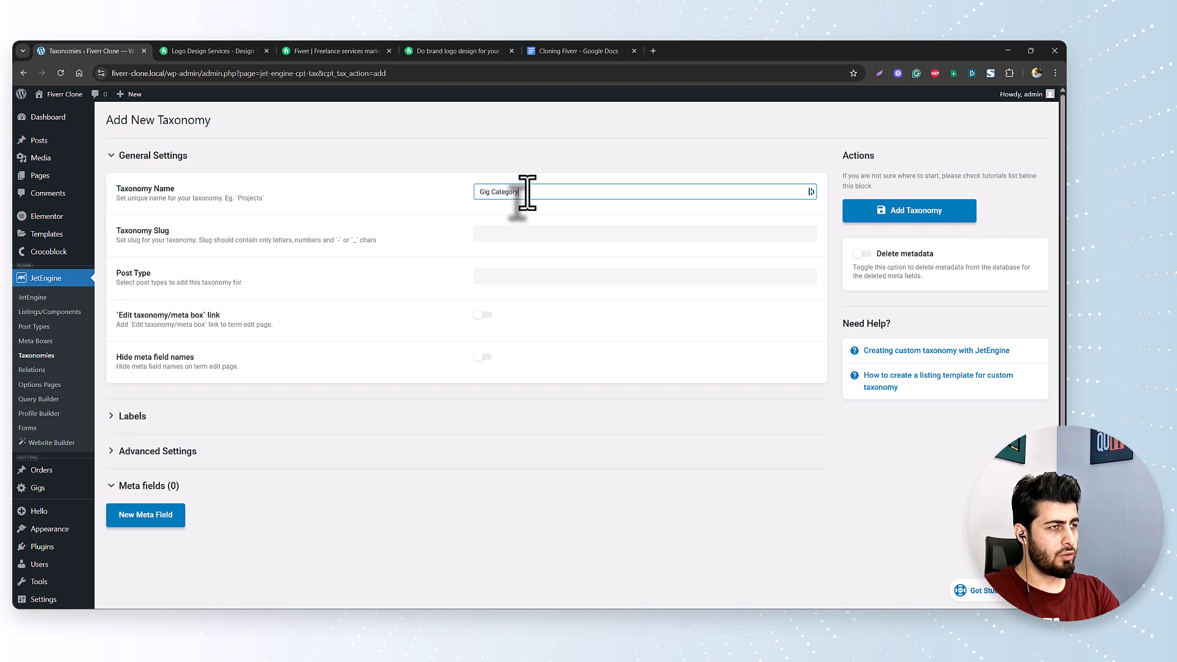
pyautogui.press('Tab')
pyautogui.press('Tab')
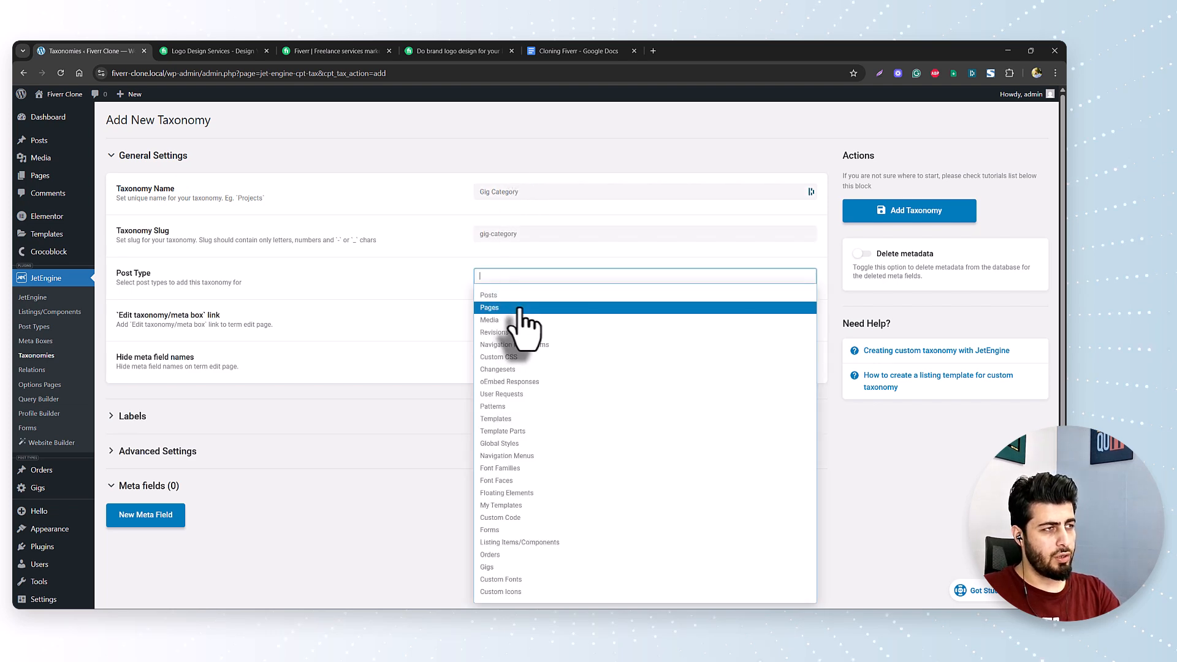
pyautogui.scroll(-1, 560, 461)
pyautogui.click(502, 544)
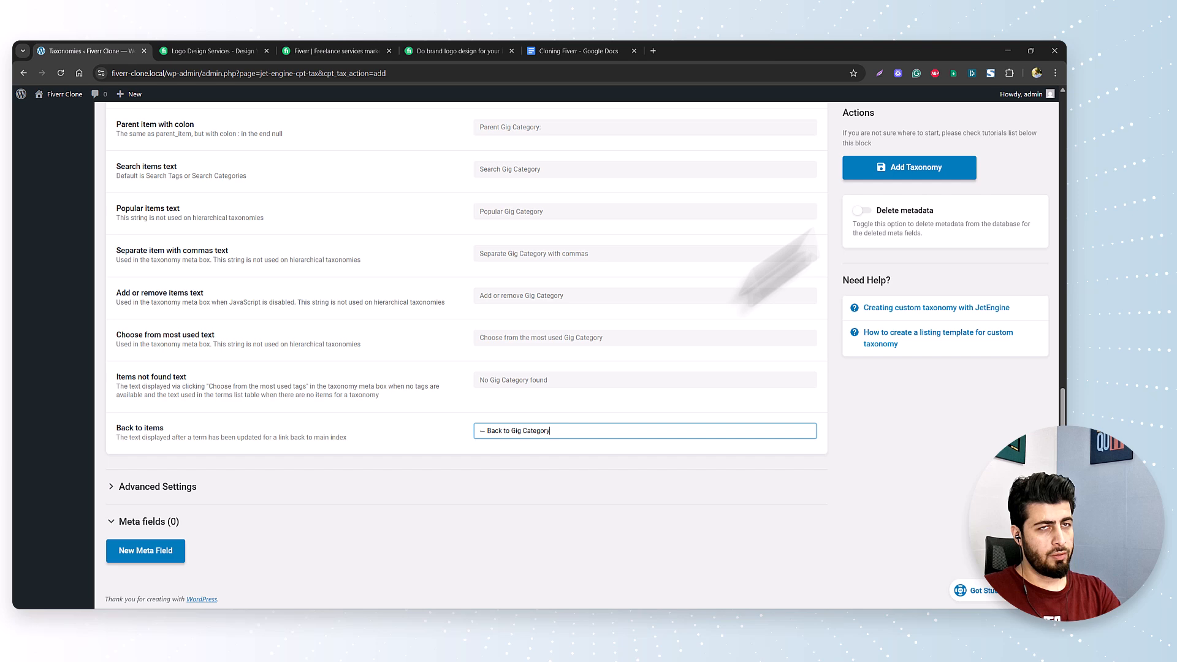
pyautogui.click(886, 171)
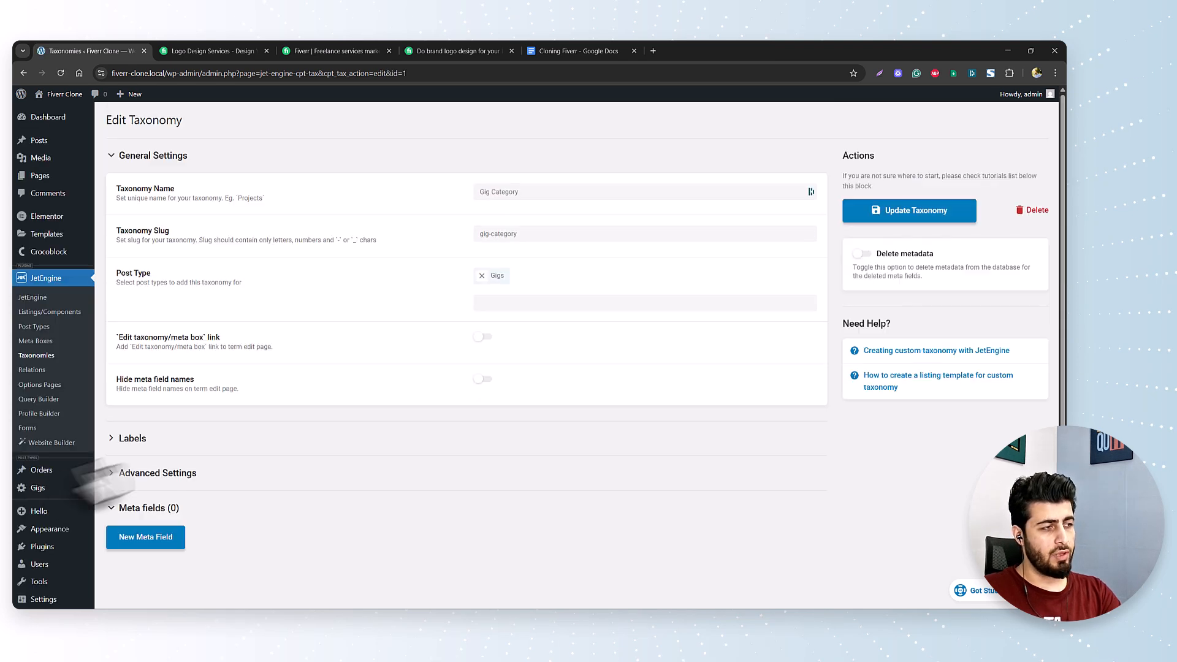
# Examine the service categories on Fiverr's homepage and the gigs in its Logo Design subcategory
pyautogui.moveTo(44, 490)
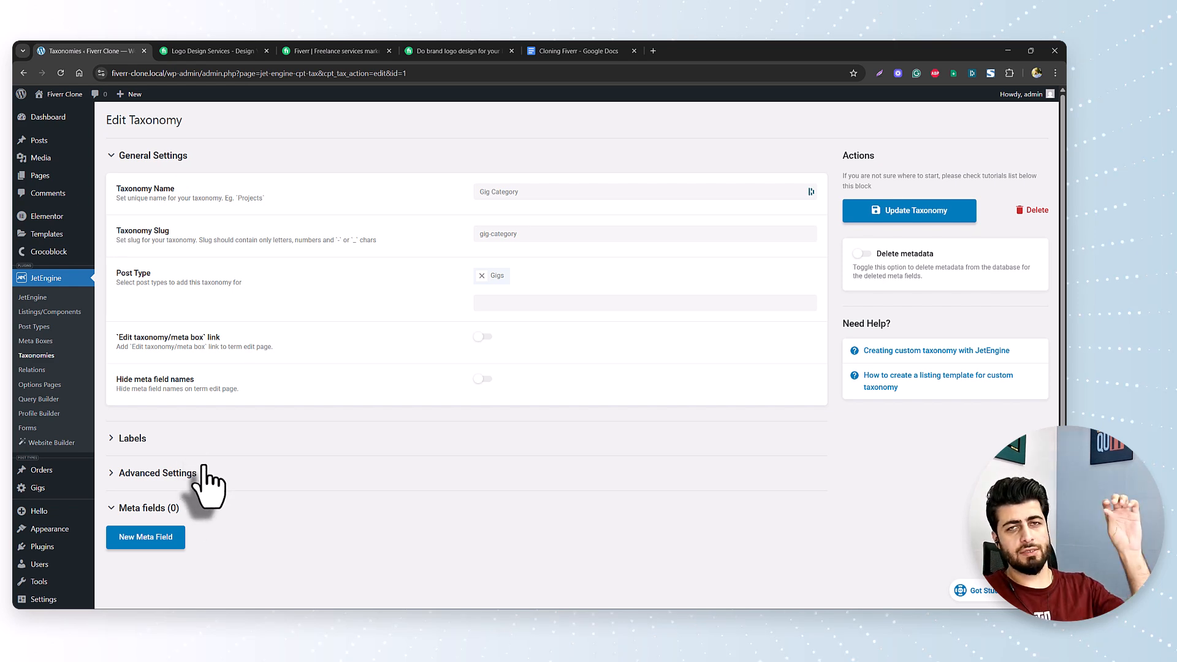
pyautogui.click(238, 50)
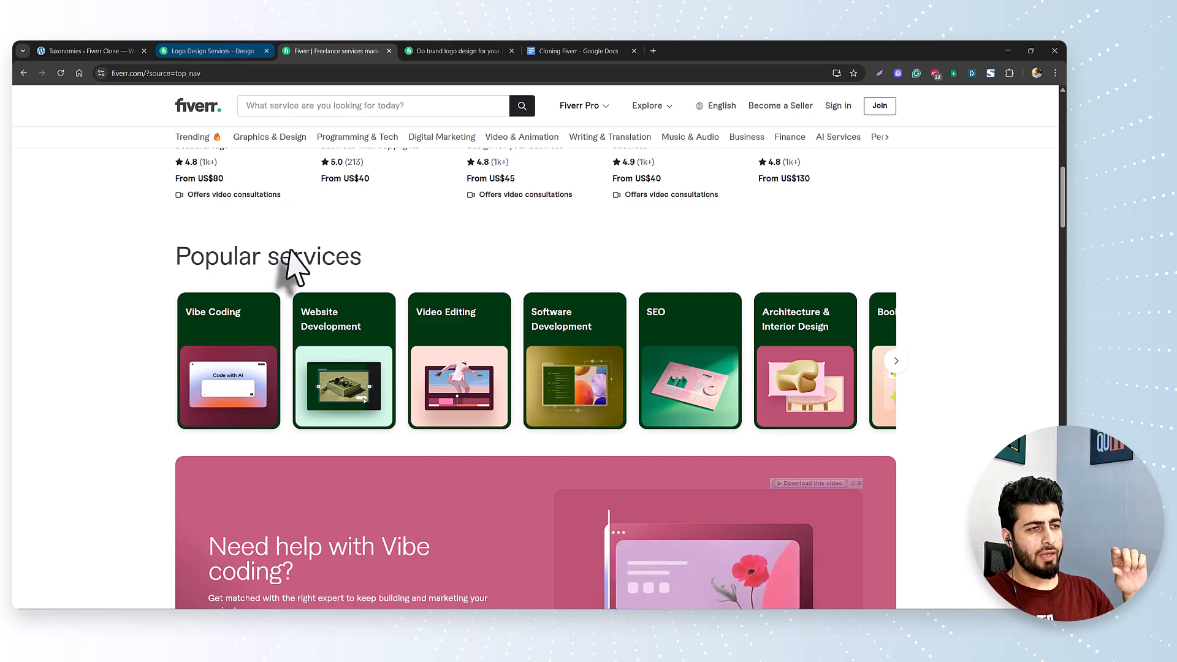
pyautogui.scroll(5, 319, 343)
pyautogui.scroll(-4, 367, 460)
pyautogui.scroll(4, 365, 393)
pyautogui.scroll(5, 362, 331)
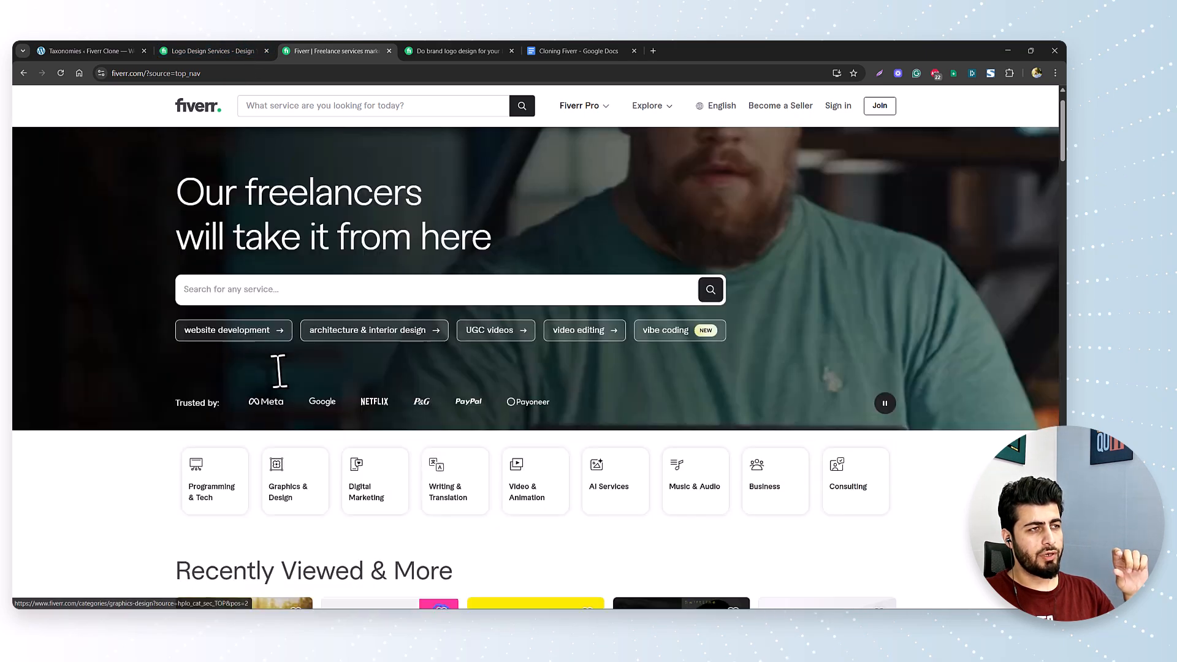
pyautogui.scroll(-3, 343, 475)
pyautogui.scroll(-5, 374, 356)
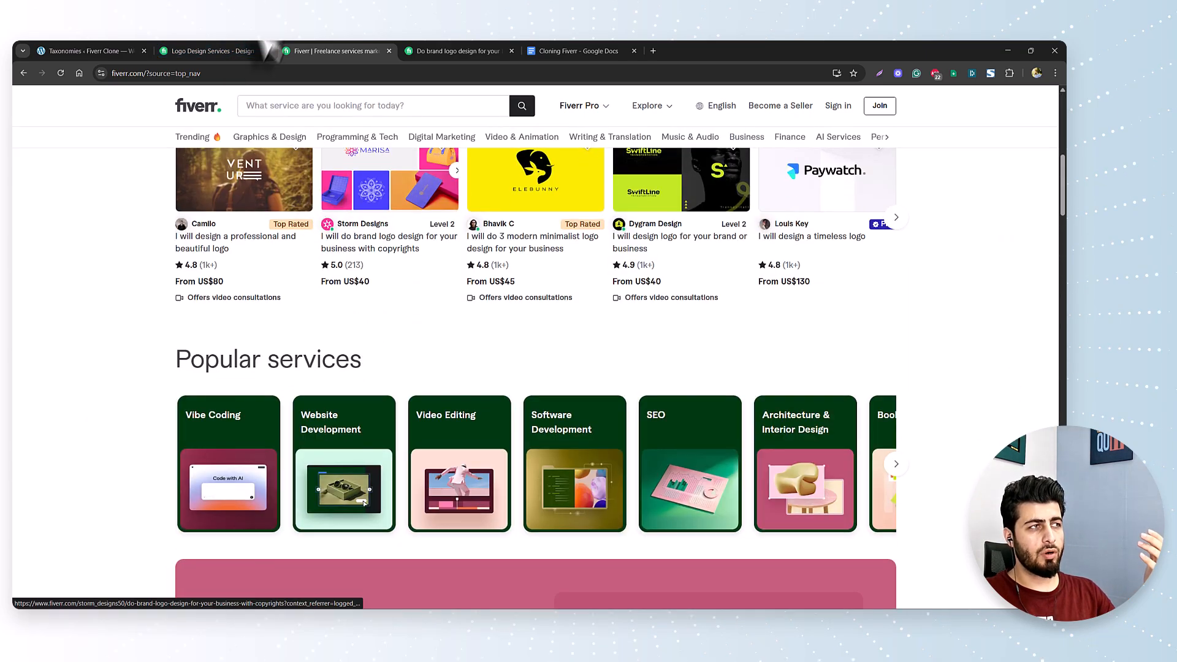
pyautogui.click(248, 49)
pyautogui.scroll(-5, 401, 368)
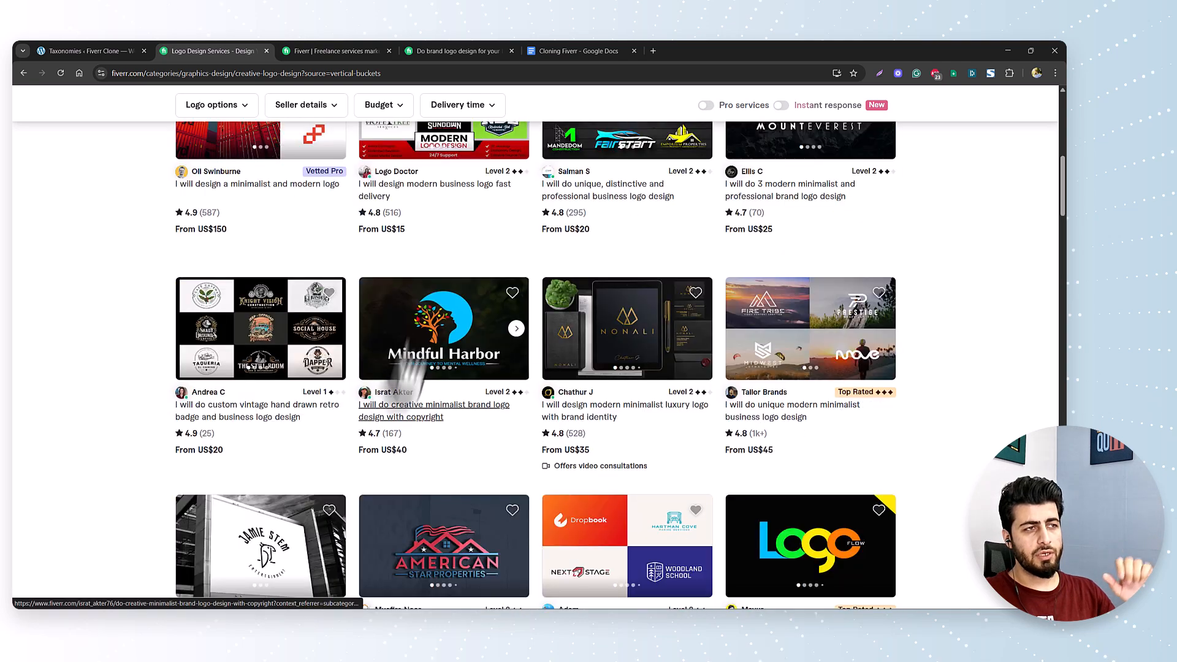
pyautogui.click(544, 51)
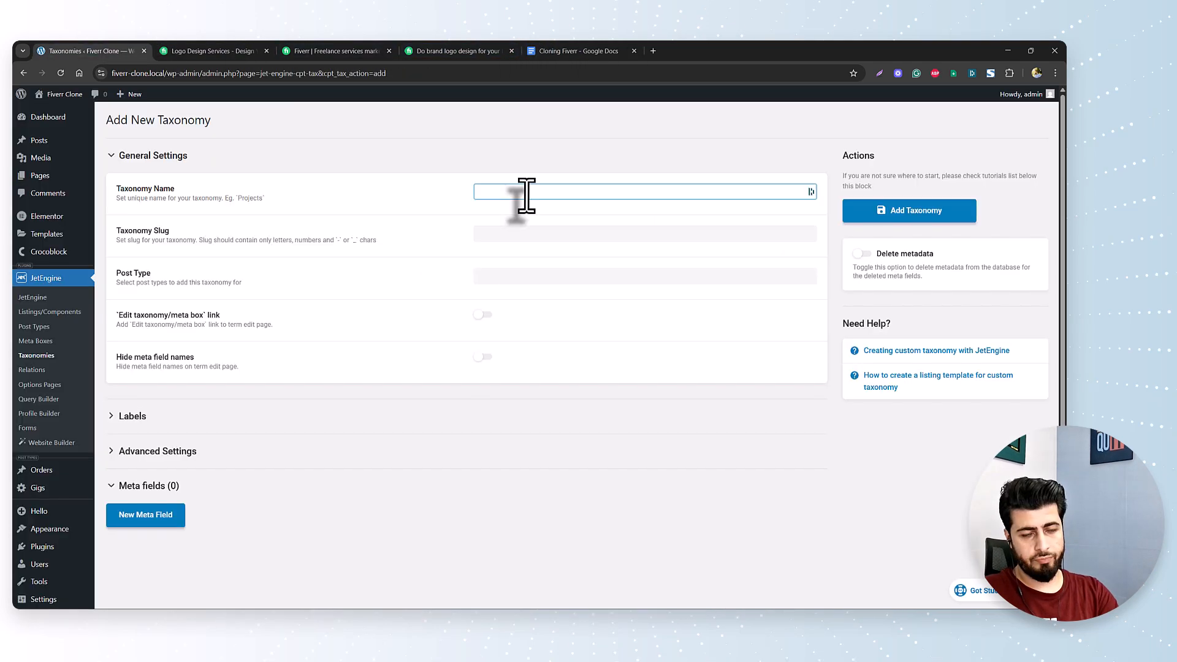
# Name the new taxonomy "Gig Sub Category" with the slug gig-sub-category, and assign it to the Gigs post type
pyautogui.click(526, 195)
pyautogui.write('G')
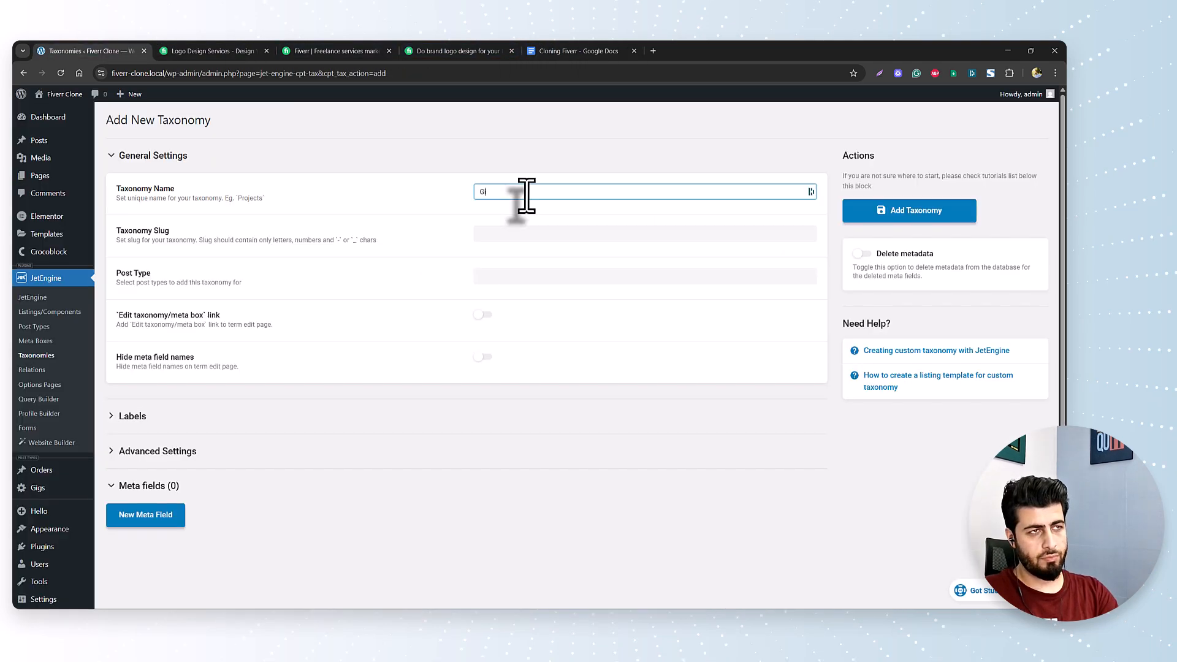
pyautogui.write('ig Sub Catego')
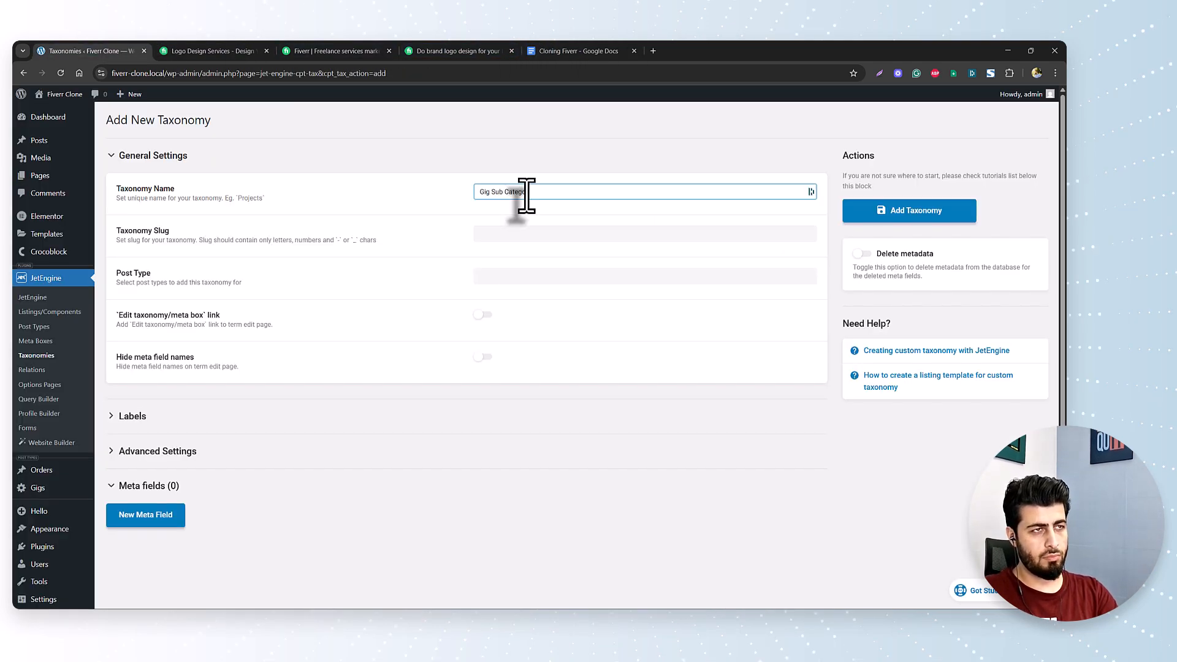
pyautogui.write('ry')
pyautogui.press('Tab')
pyautogui.press('Tab')
pyautogui.click(493, 569)
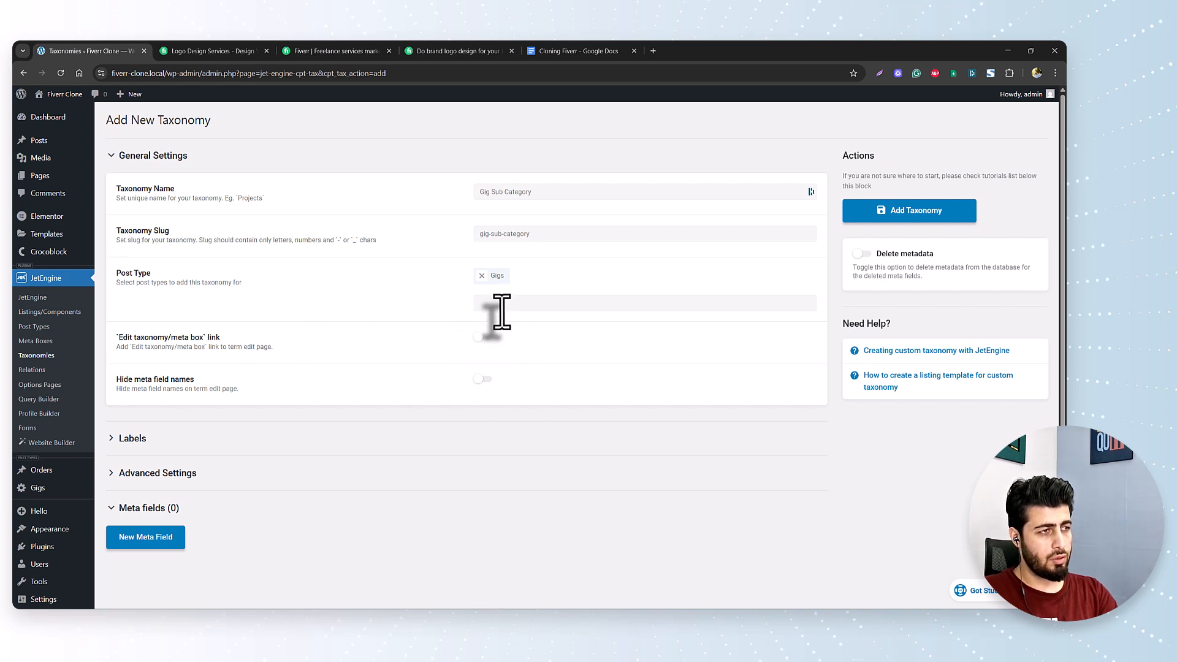
# Set the taxonomy's singular name and menu name labels to "Gig Sub Category"
pyautogui.click(133, 439)
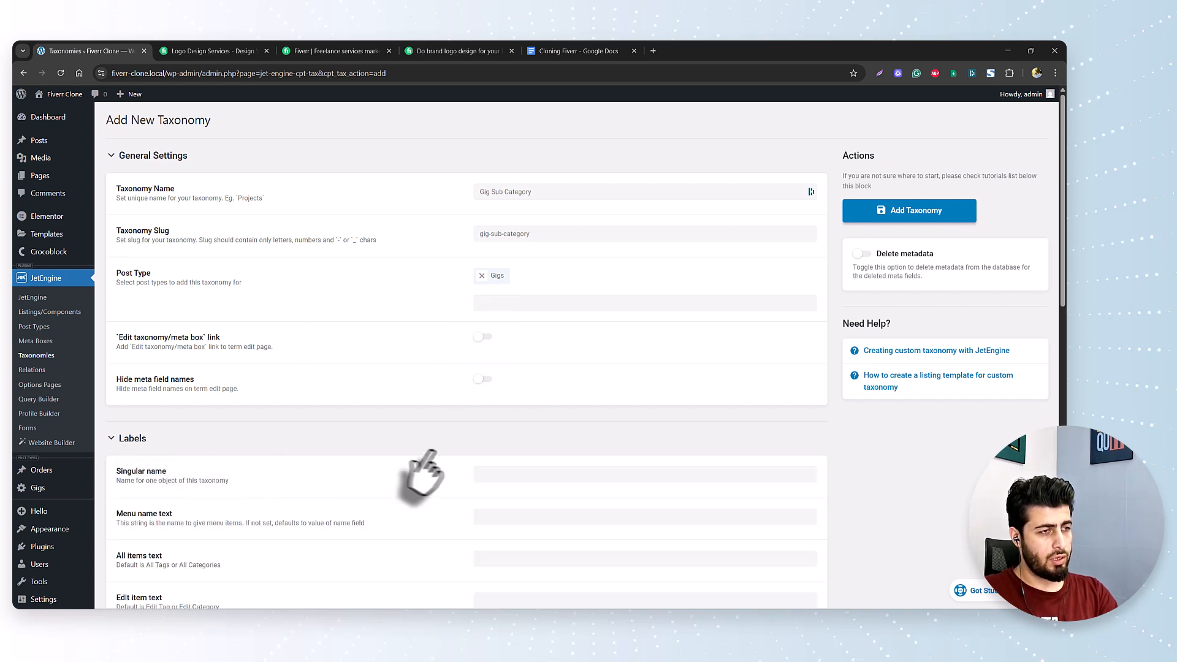
pyautogui.scroll(-3, 527, 368)
pyautogui.click(535, 320)
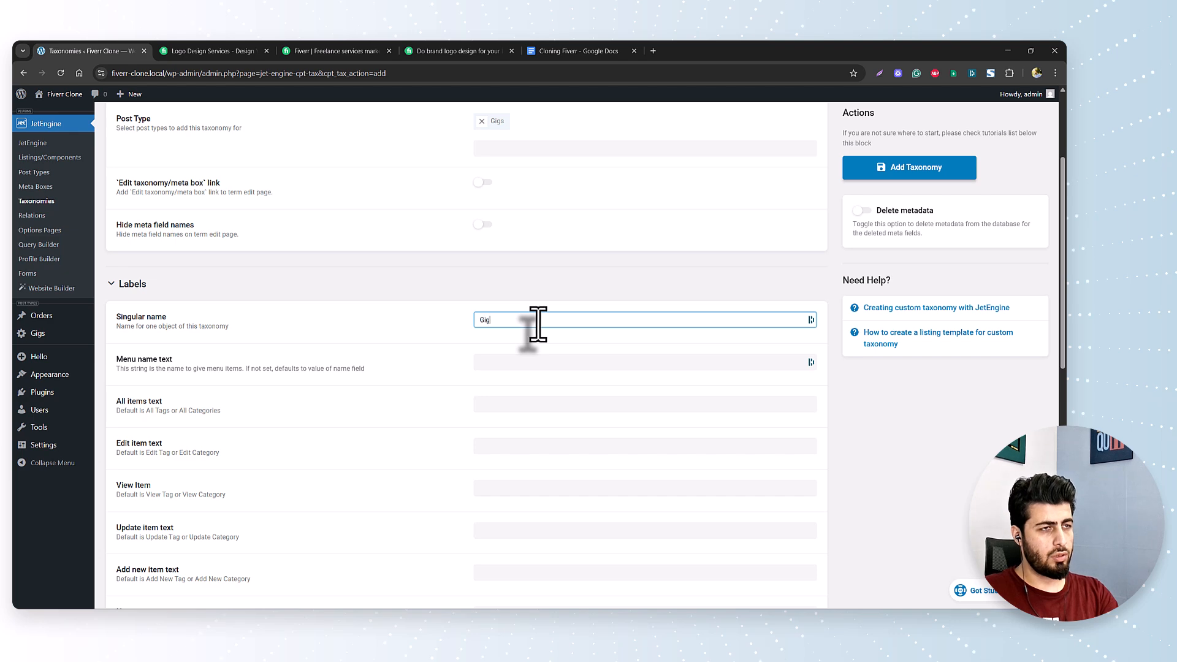
pyautogui.write('Gig Sub Category')
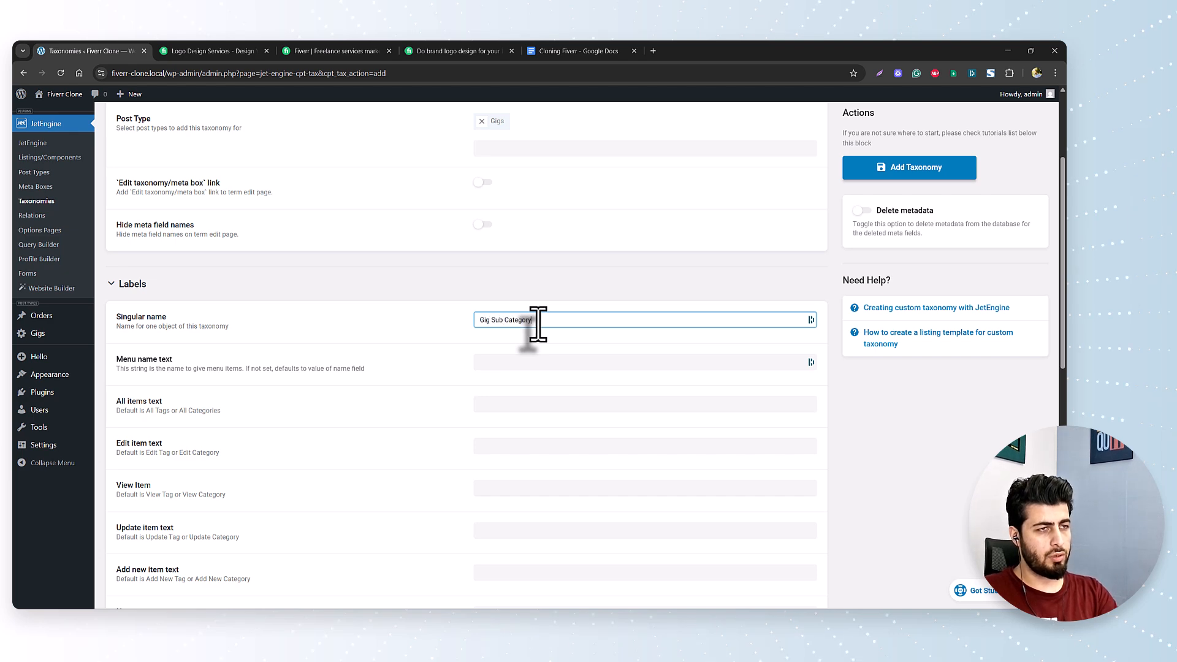
pyautogui.press('Tab')
pyautogui.write('Gig Sub Category')
# Fill the remaining labels from All items to Back to items with the suggested Gig Sub Category texts, and add the taxonomy
pyautogui.press('Tab')
pyautogui.press('Tab')
pyautogui.press('Tab')
pyautogui.press('Tab')
pyautogui.press('Tab')
pyautogui.scroll(-6, 540, 417)
pyautogui.press('Tab')
pyautogui.press('Tab')
pyautogui.press('Tab')
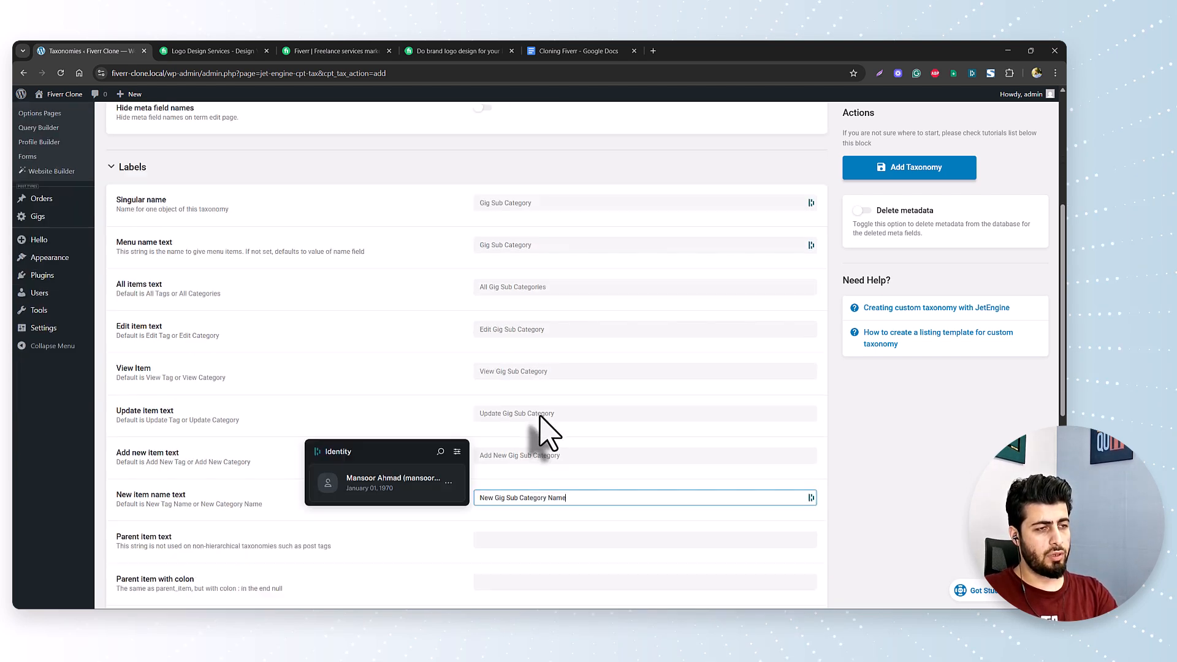
pyautogui.press('Tab')
pyautogui.press('Tab')
pyautogui.press('Tab')
pyautogui.press('Tab')
pyautogui.press('Tab')
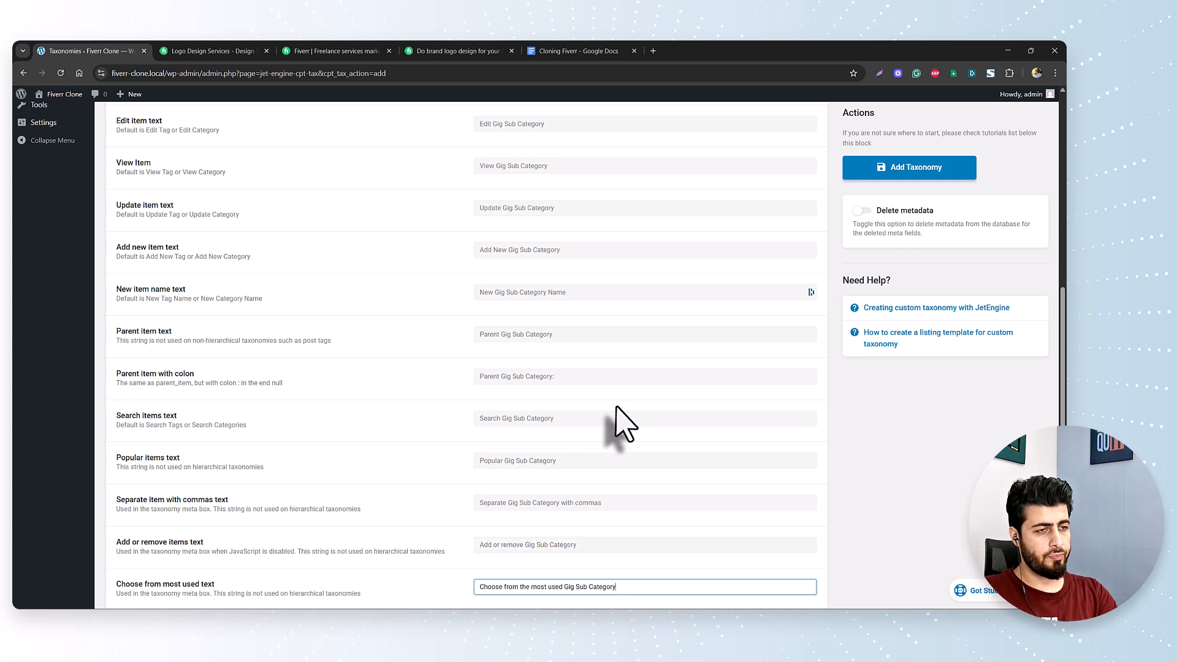
pyautogui.scroll(-3, 616, 423)
pyautogui.press('Tab')
pyautogui.press('Tab')
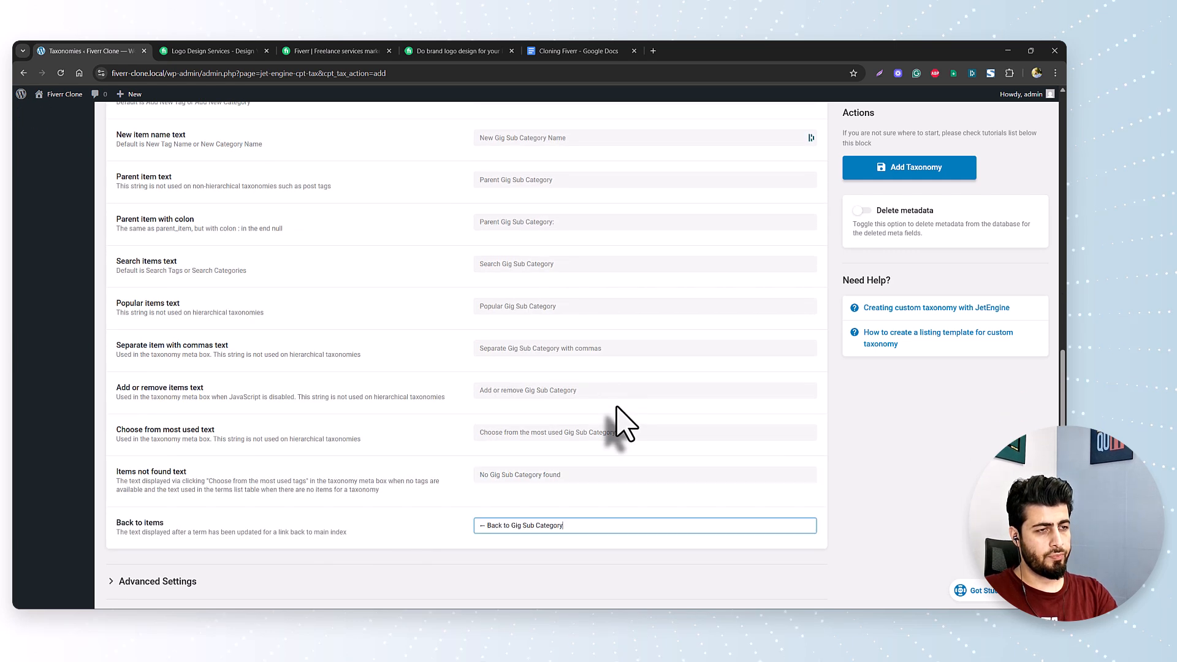
pyautogui.scroll(-3, 294, 477)
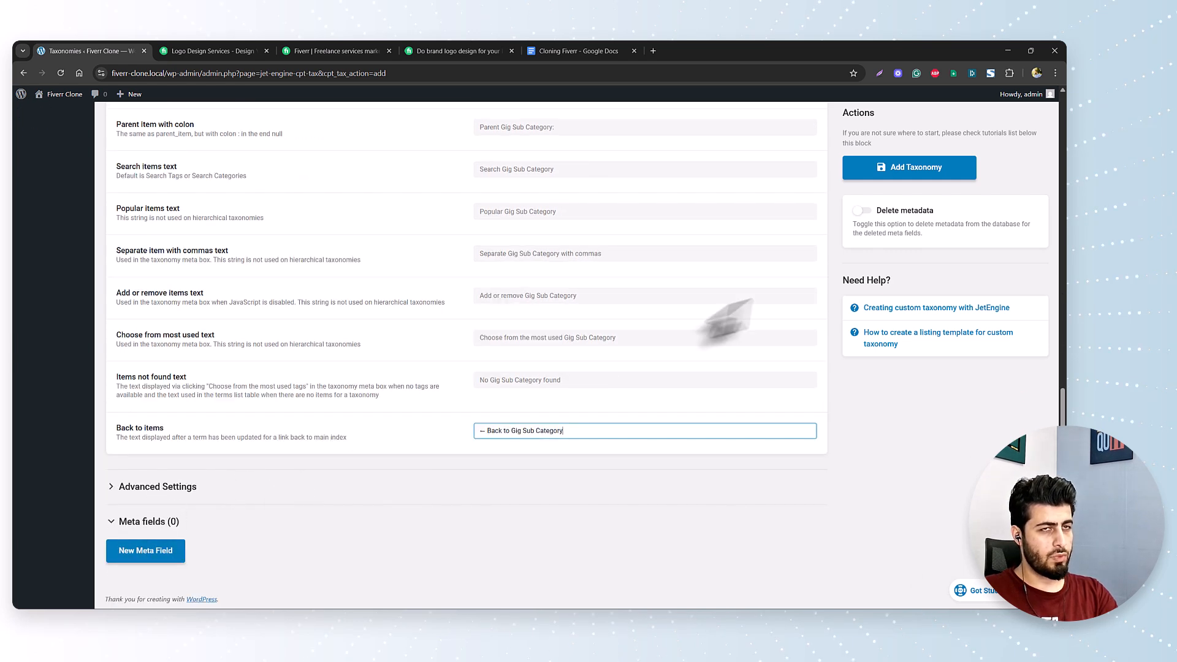
pyautogui.click(909, 167)
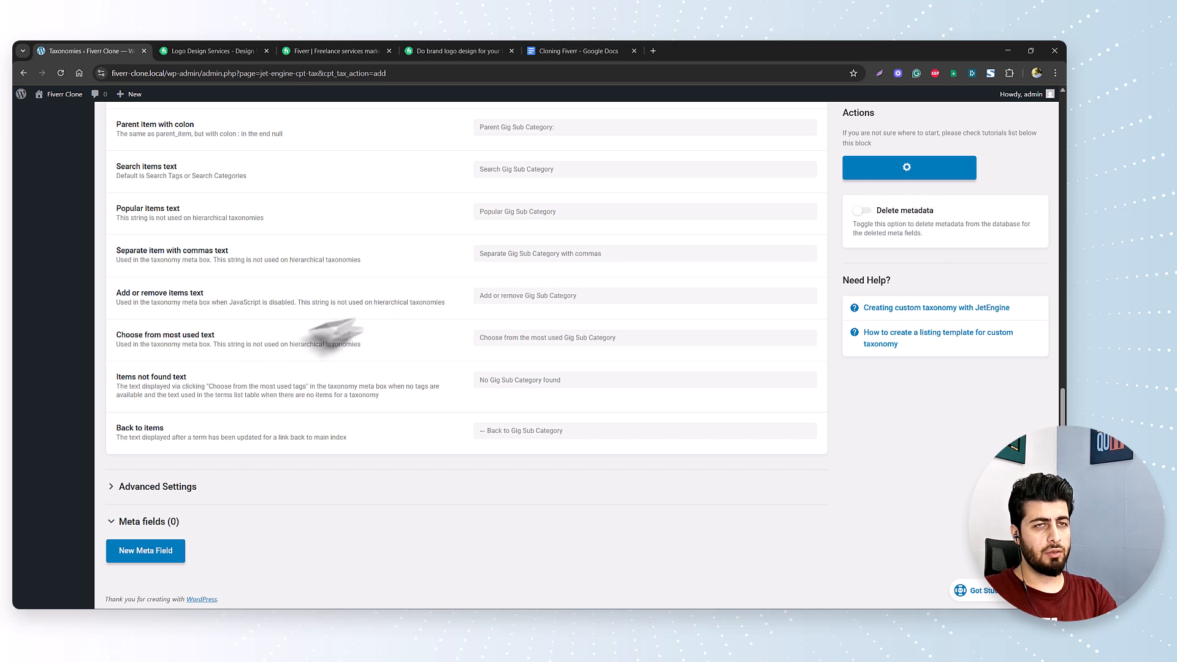
pyautogui.scroll(12, 277, 349)
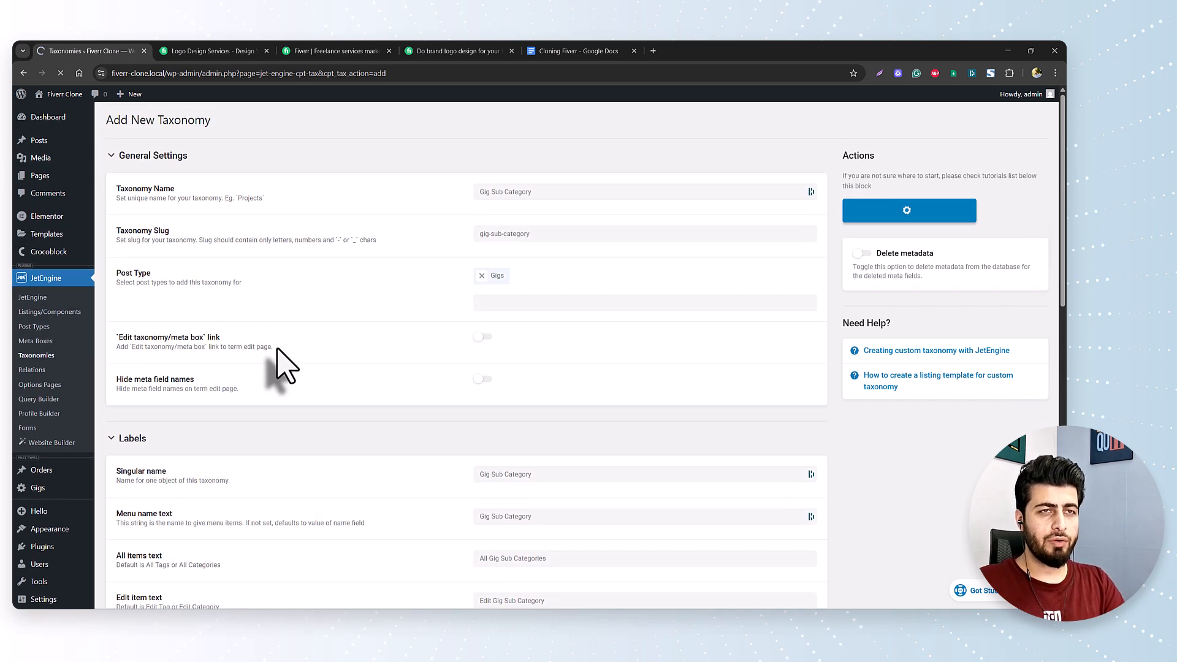